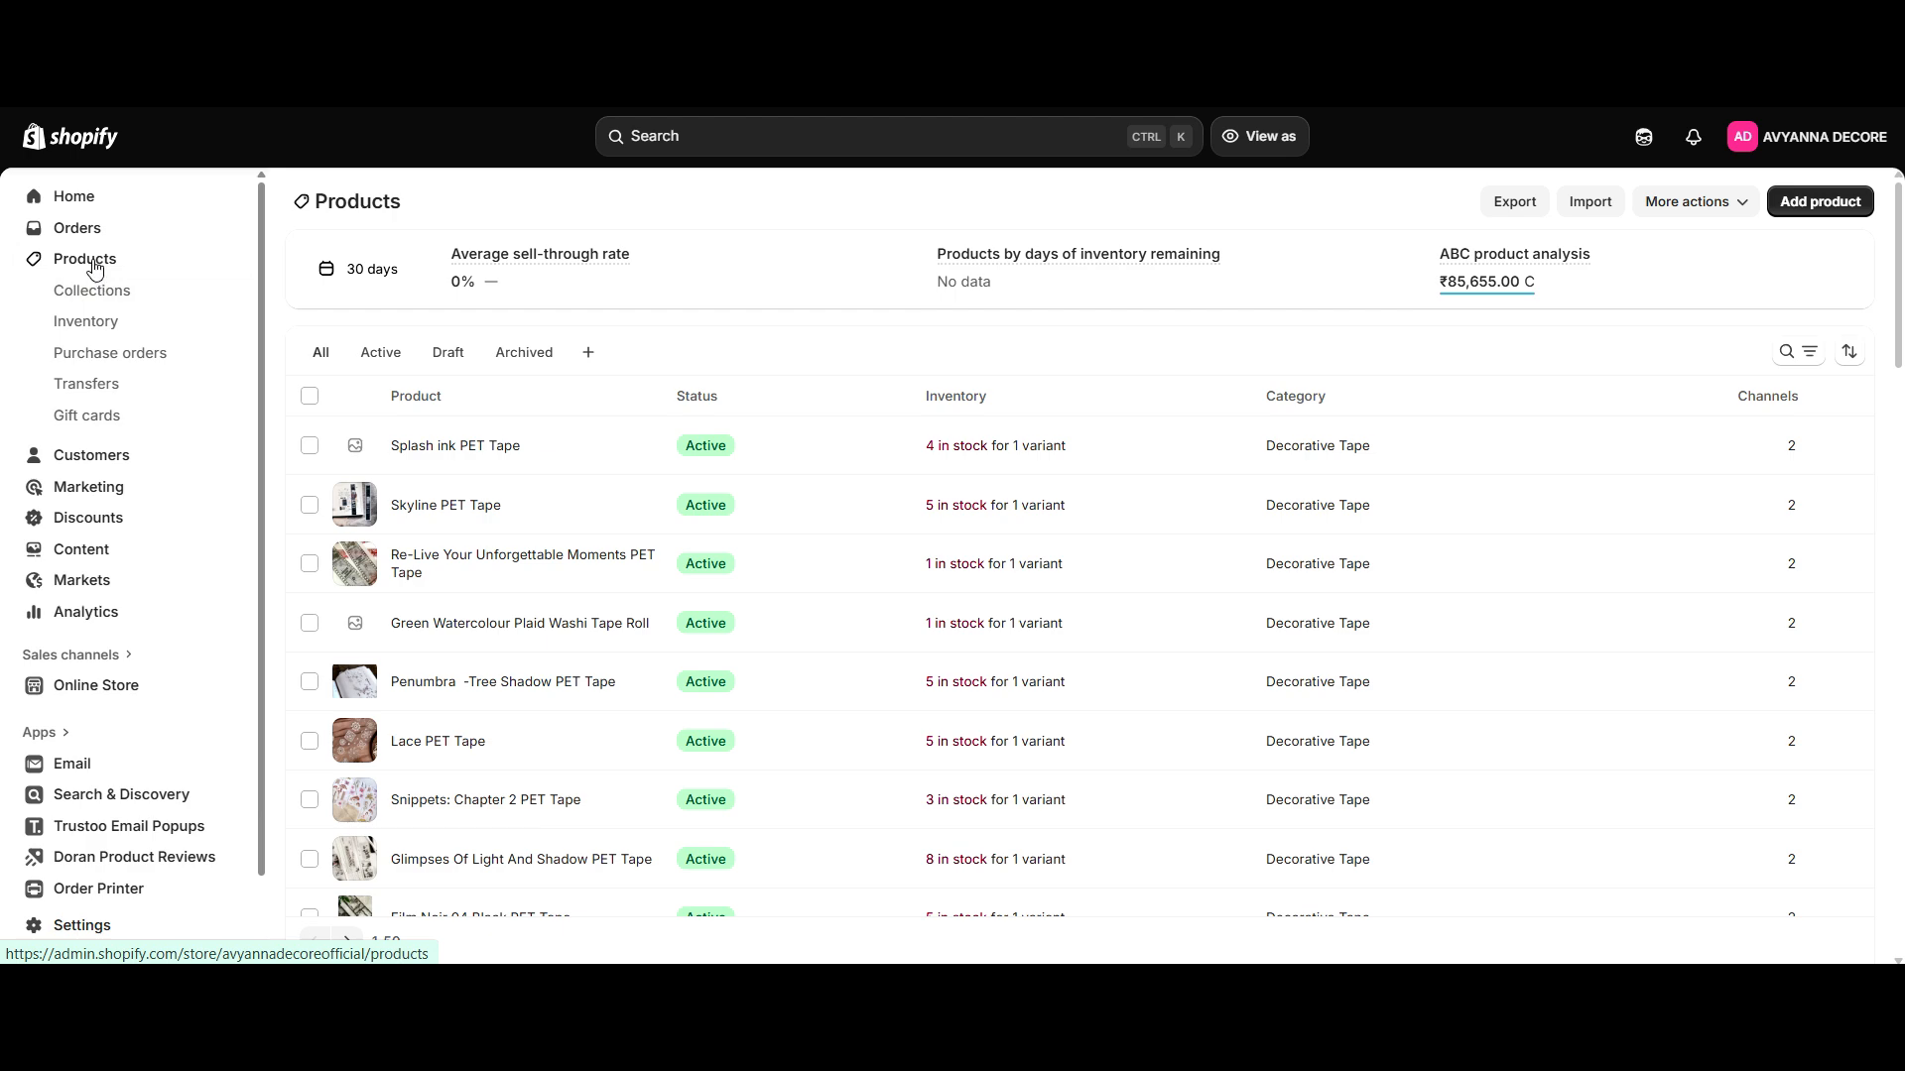
# Open the Skyline PET Tape product and review its description, media, organization details and variants.
pyautogui.click(447, 515)
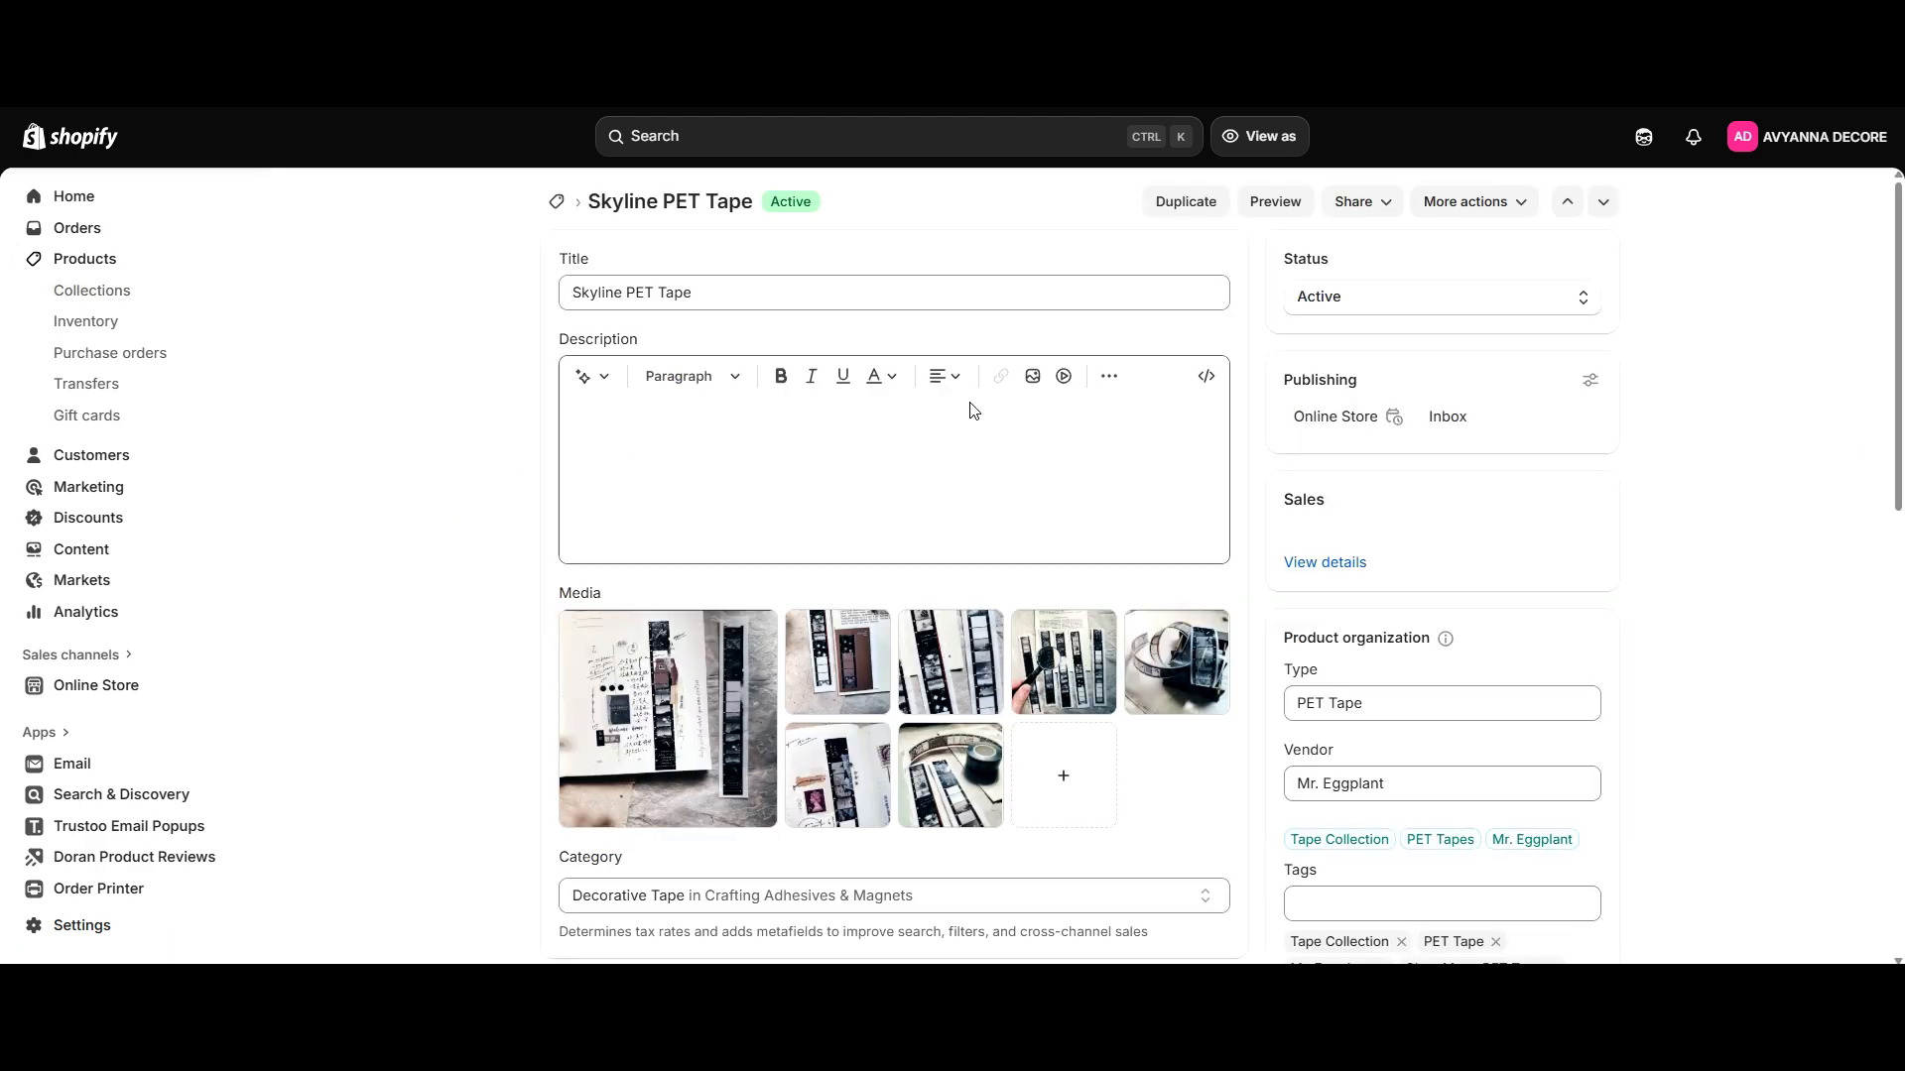
pyautogui.click(660, 626)
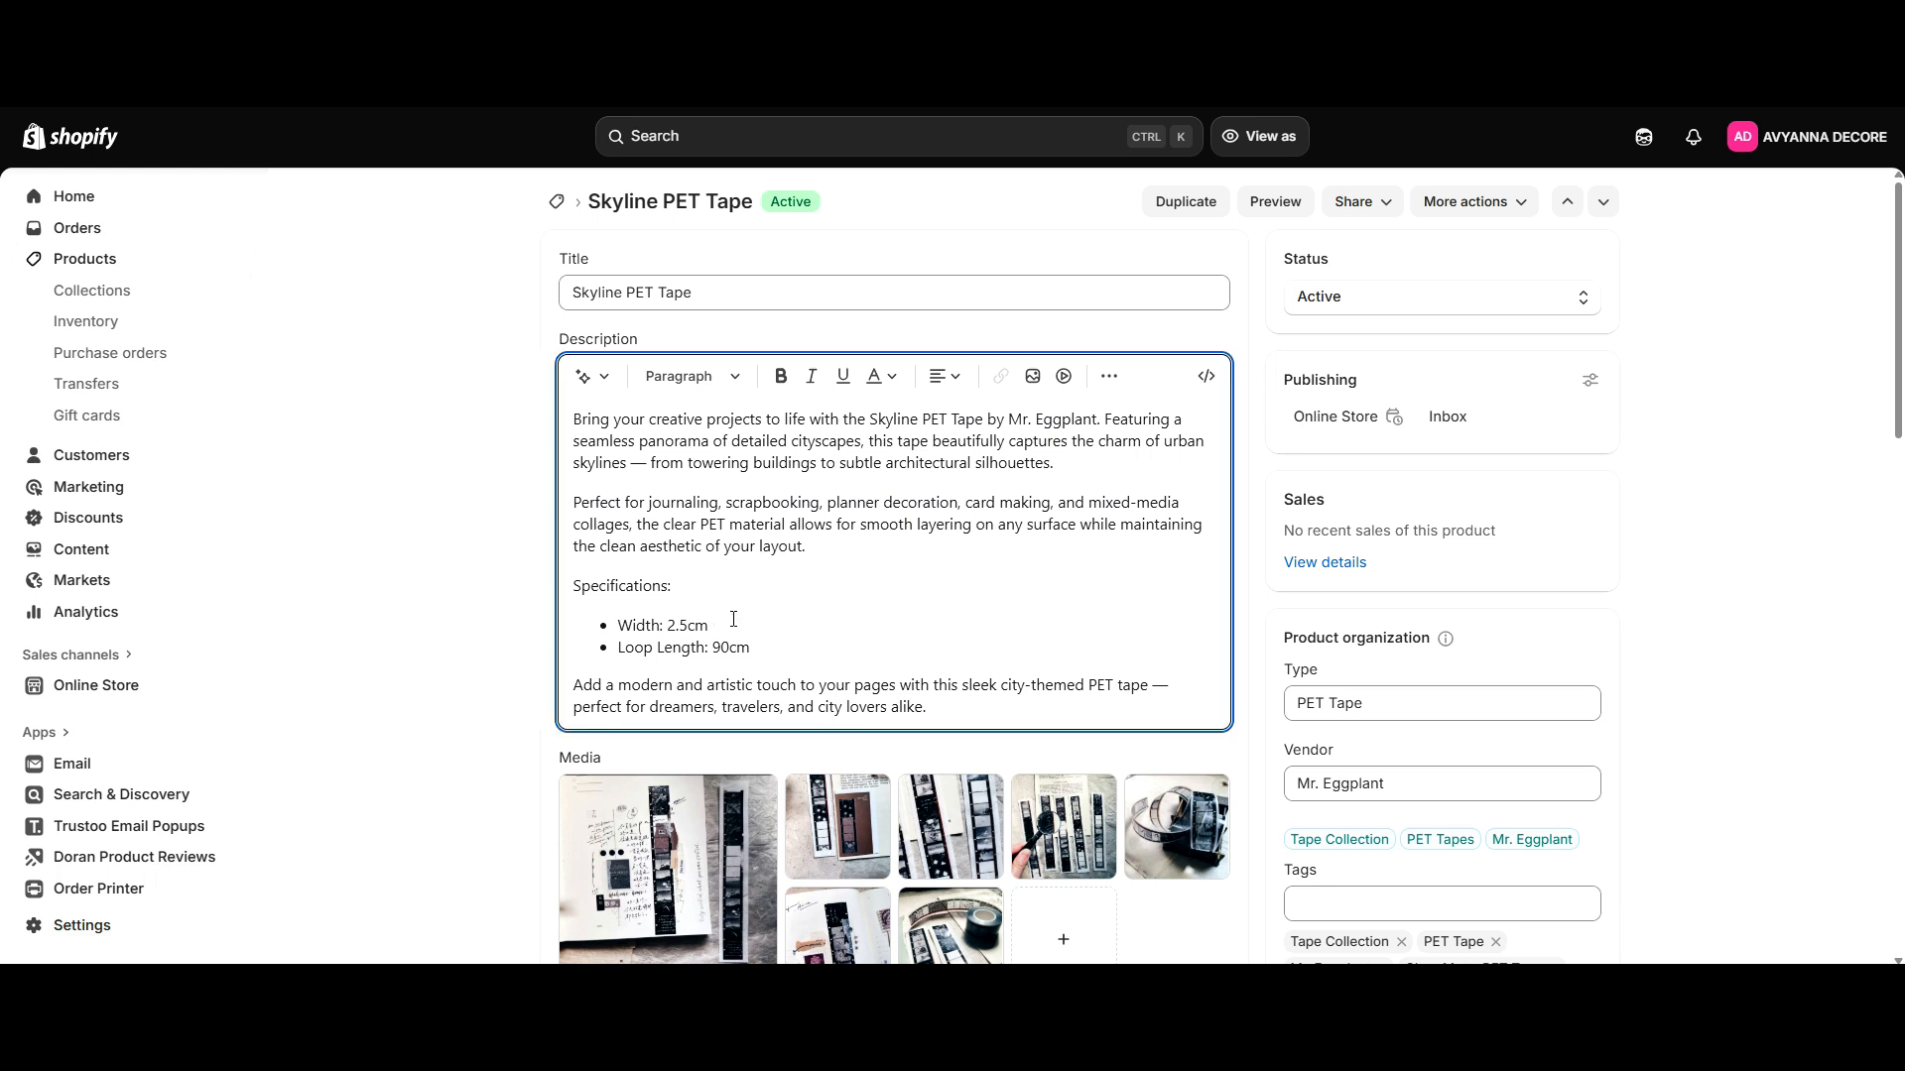
pyautogui.scroll(-3, 733, 619)
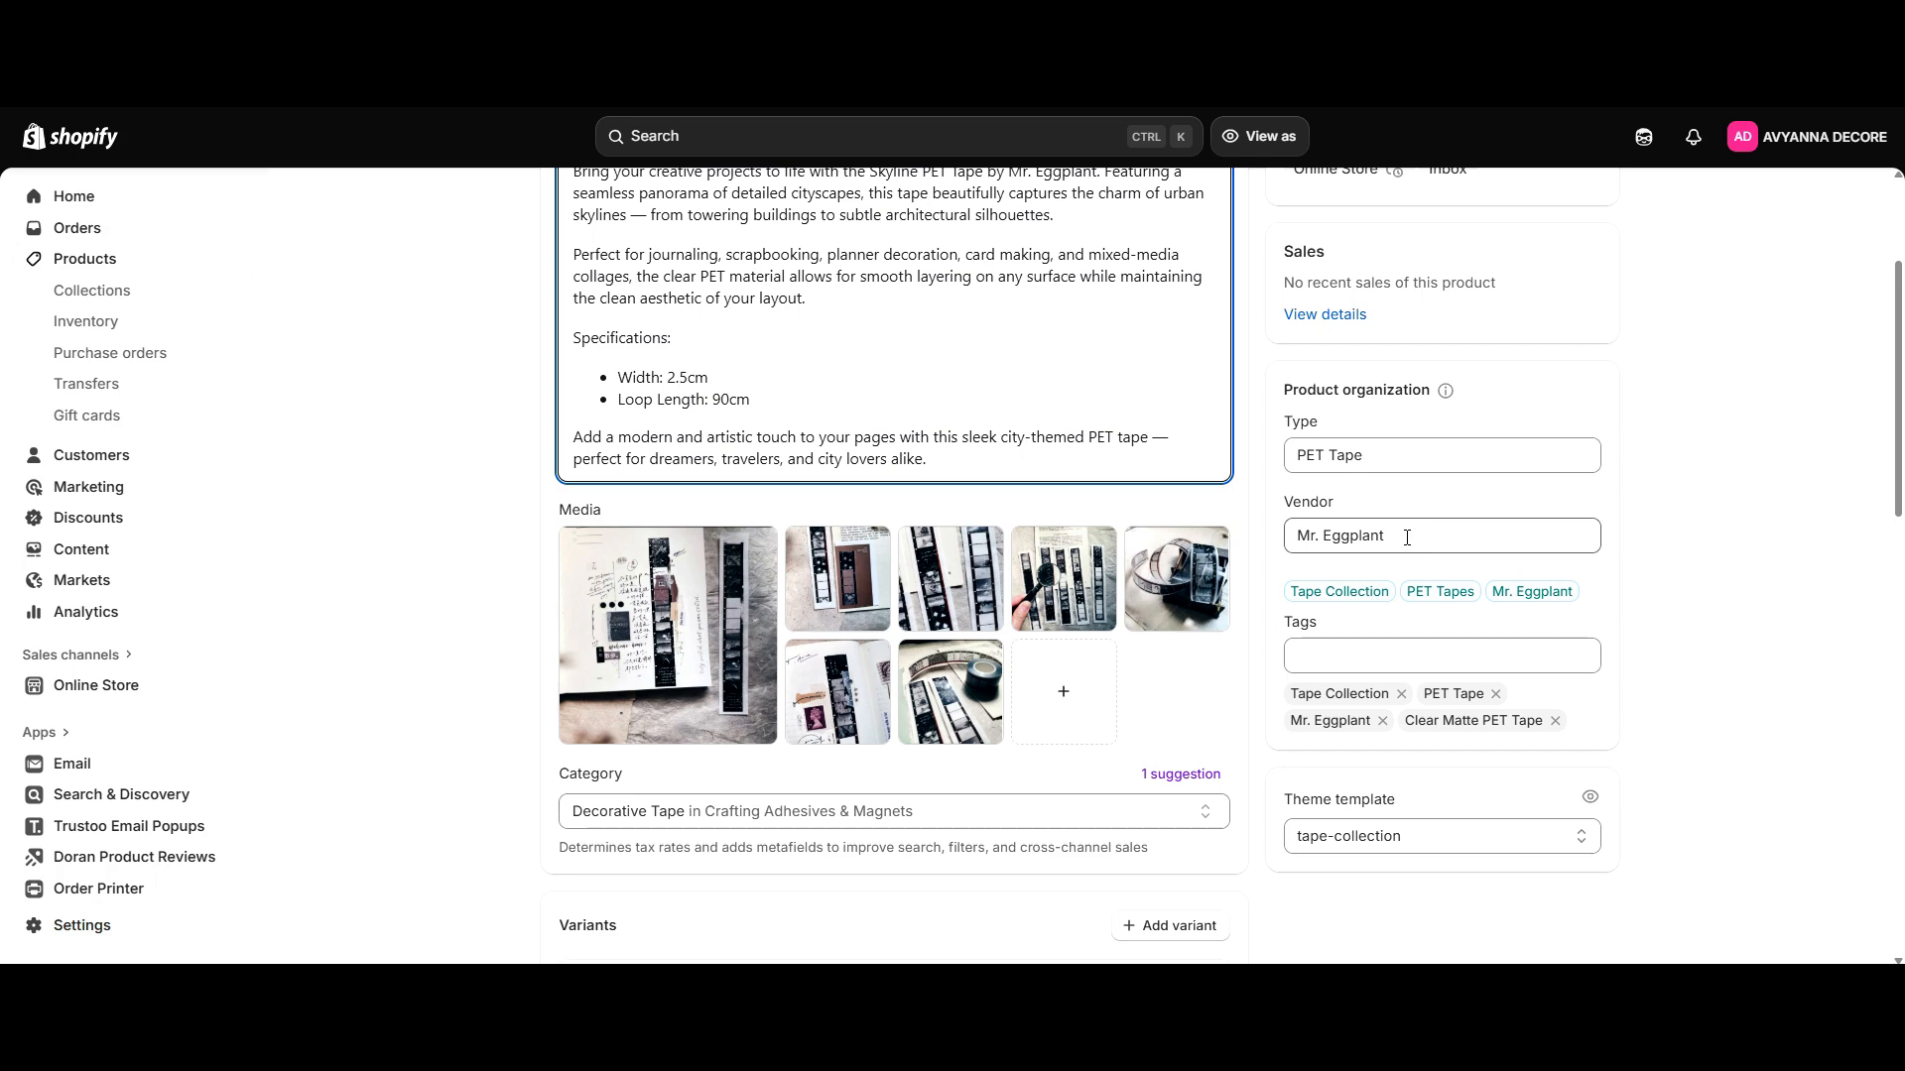
pyautogui.scroll(-3, 1342, 643)
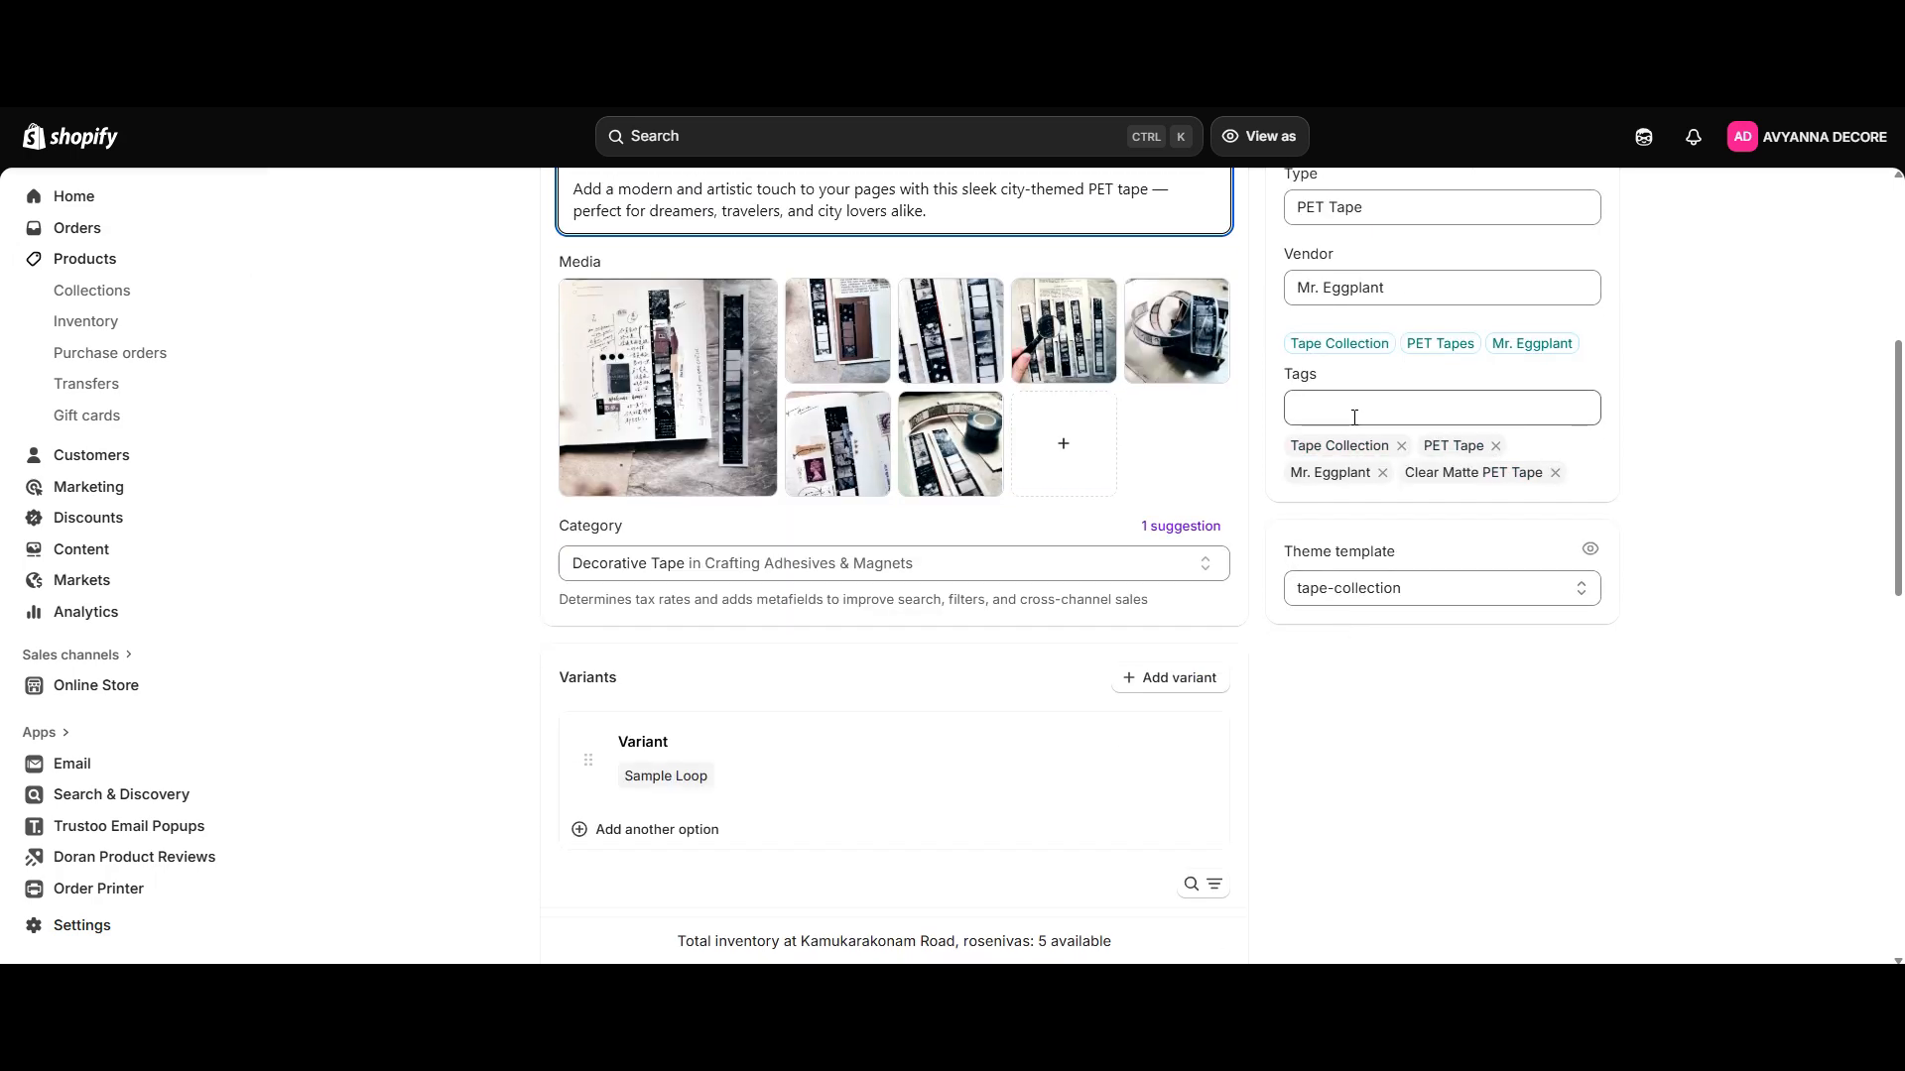
pyautogui.scroll(-1, 846, 757)
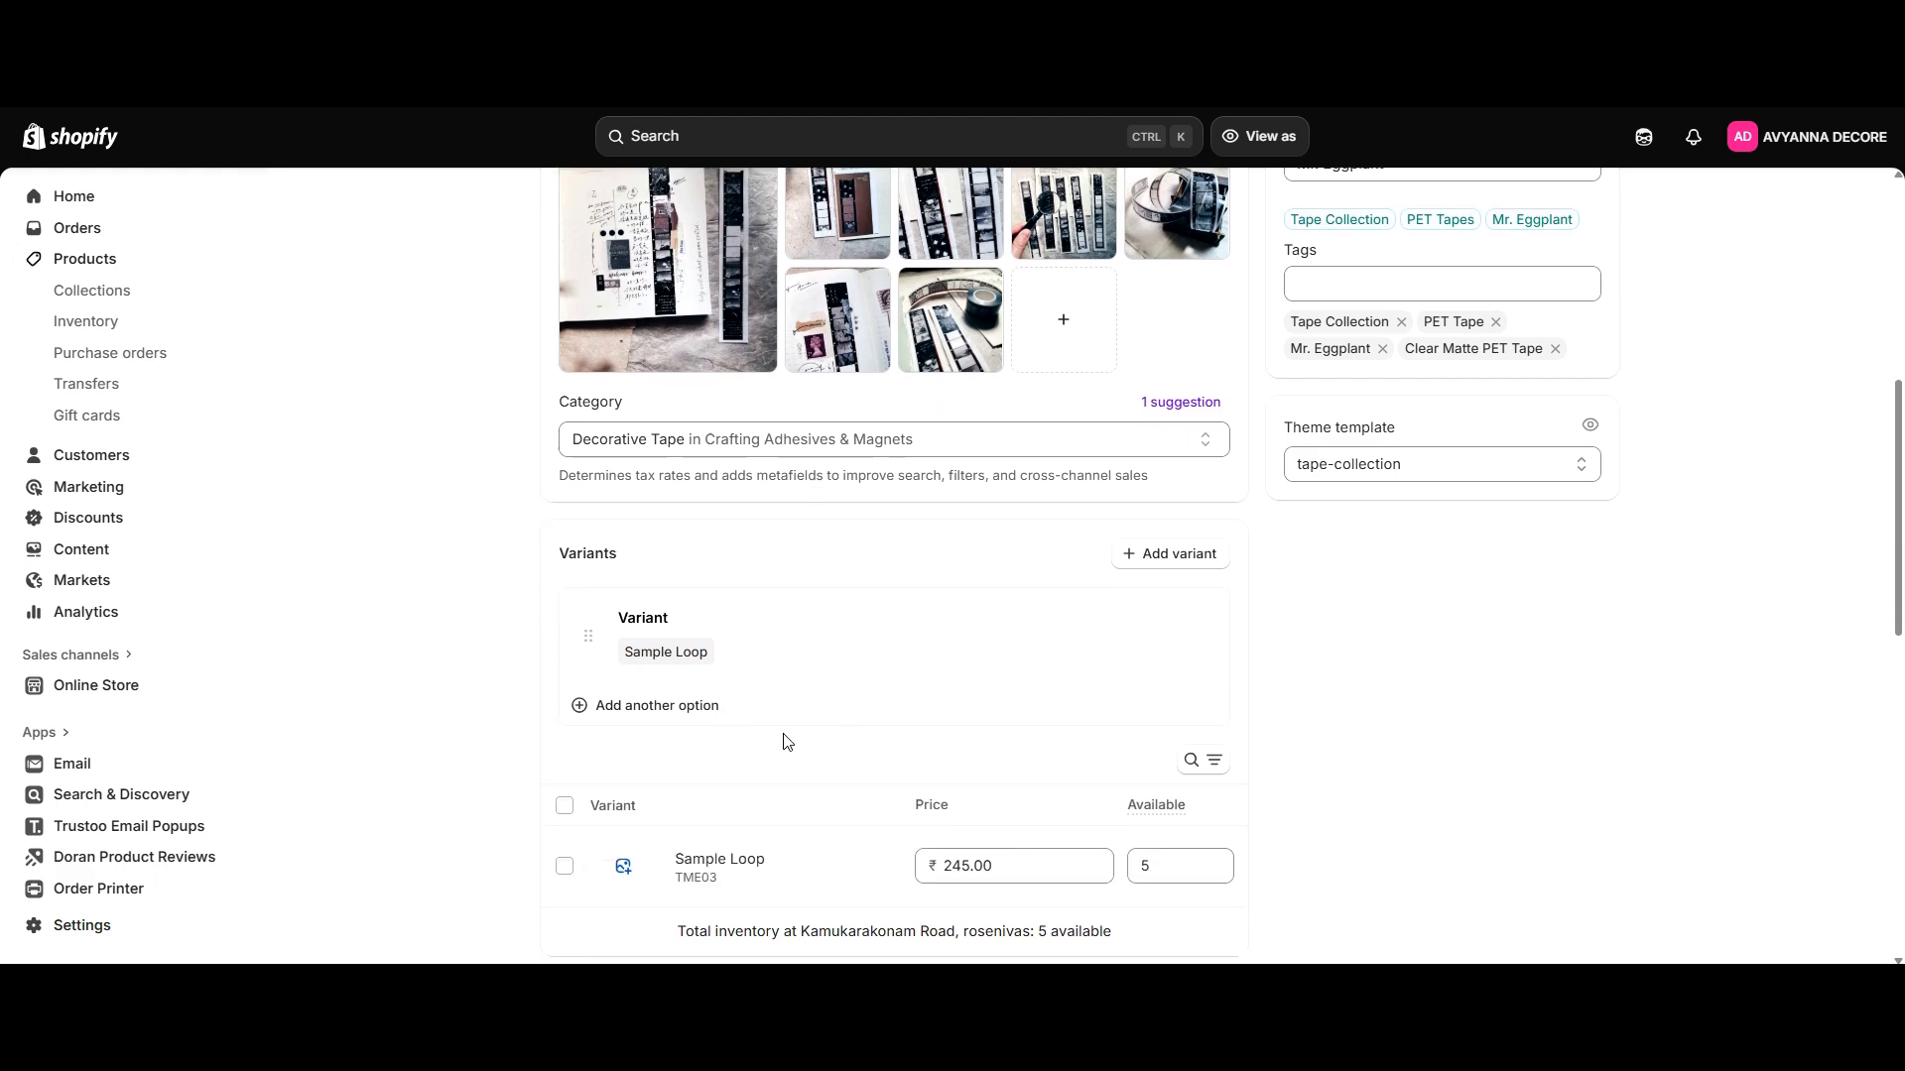
pyautogui.scroll(-1, 787, 742)
pyautogui.scroll(5, 783, 740)
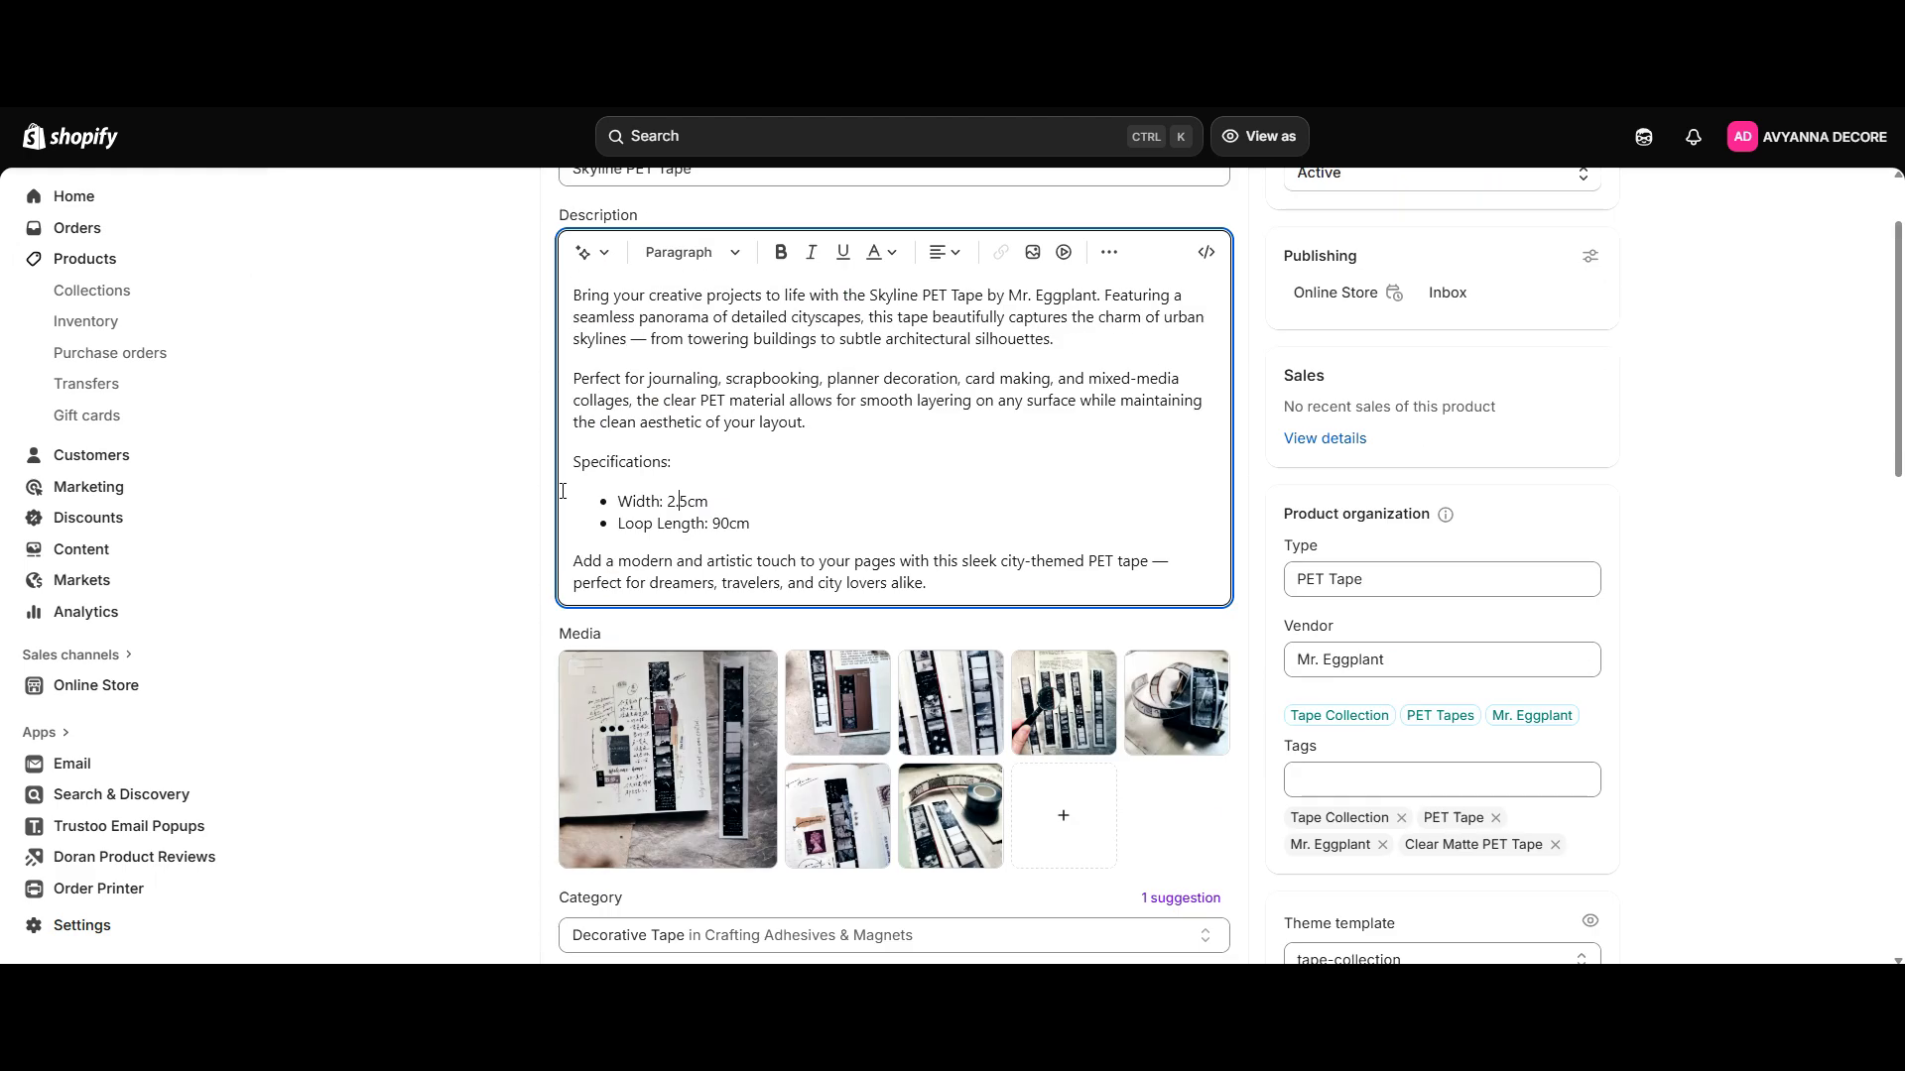
# Select all products in the store from the product list and open them in the bulk editor.
pyautogui.click(115, 264)
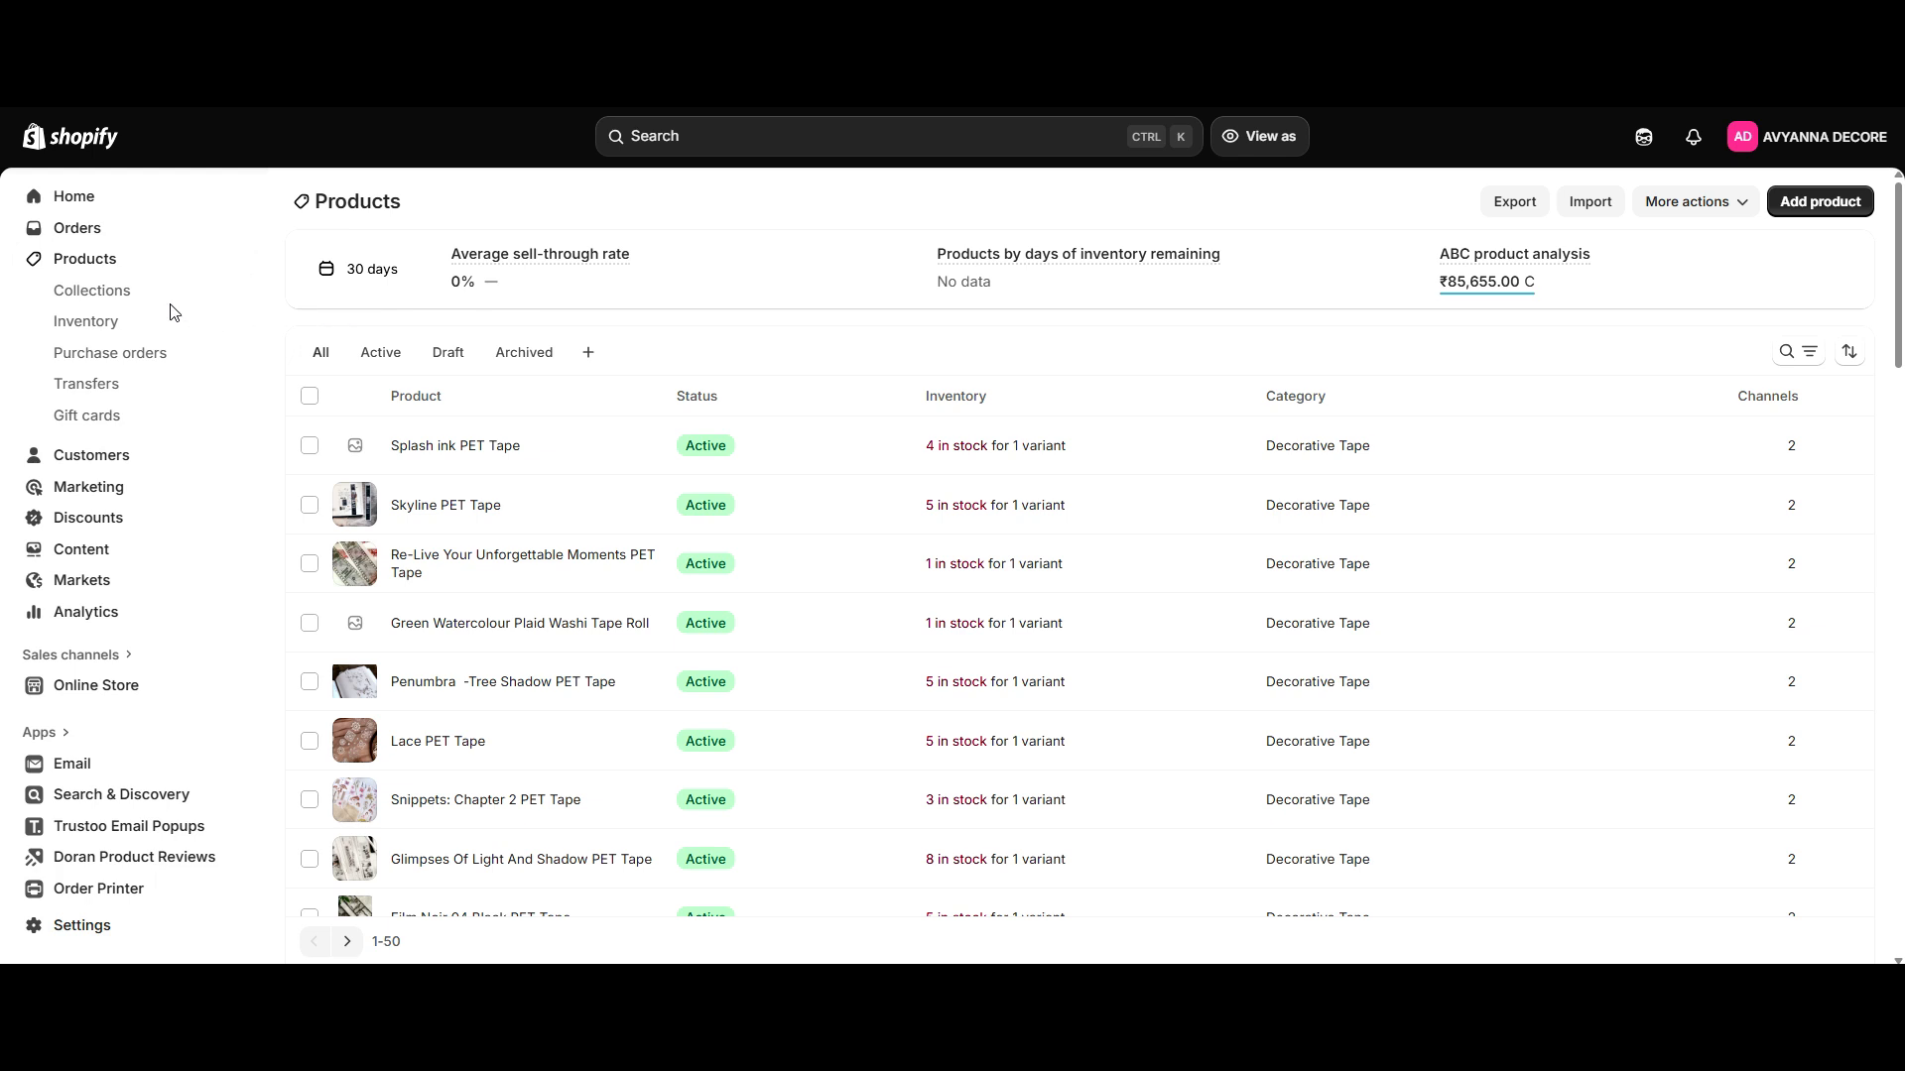
pyautogui.click(310, 396)
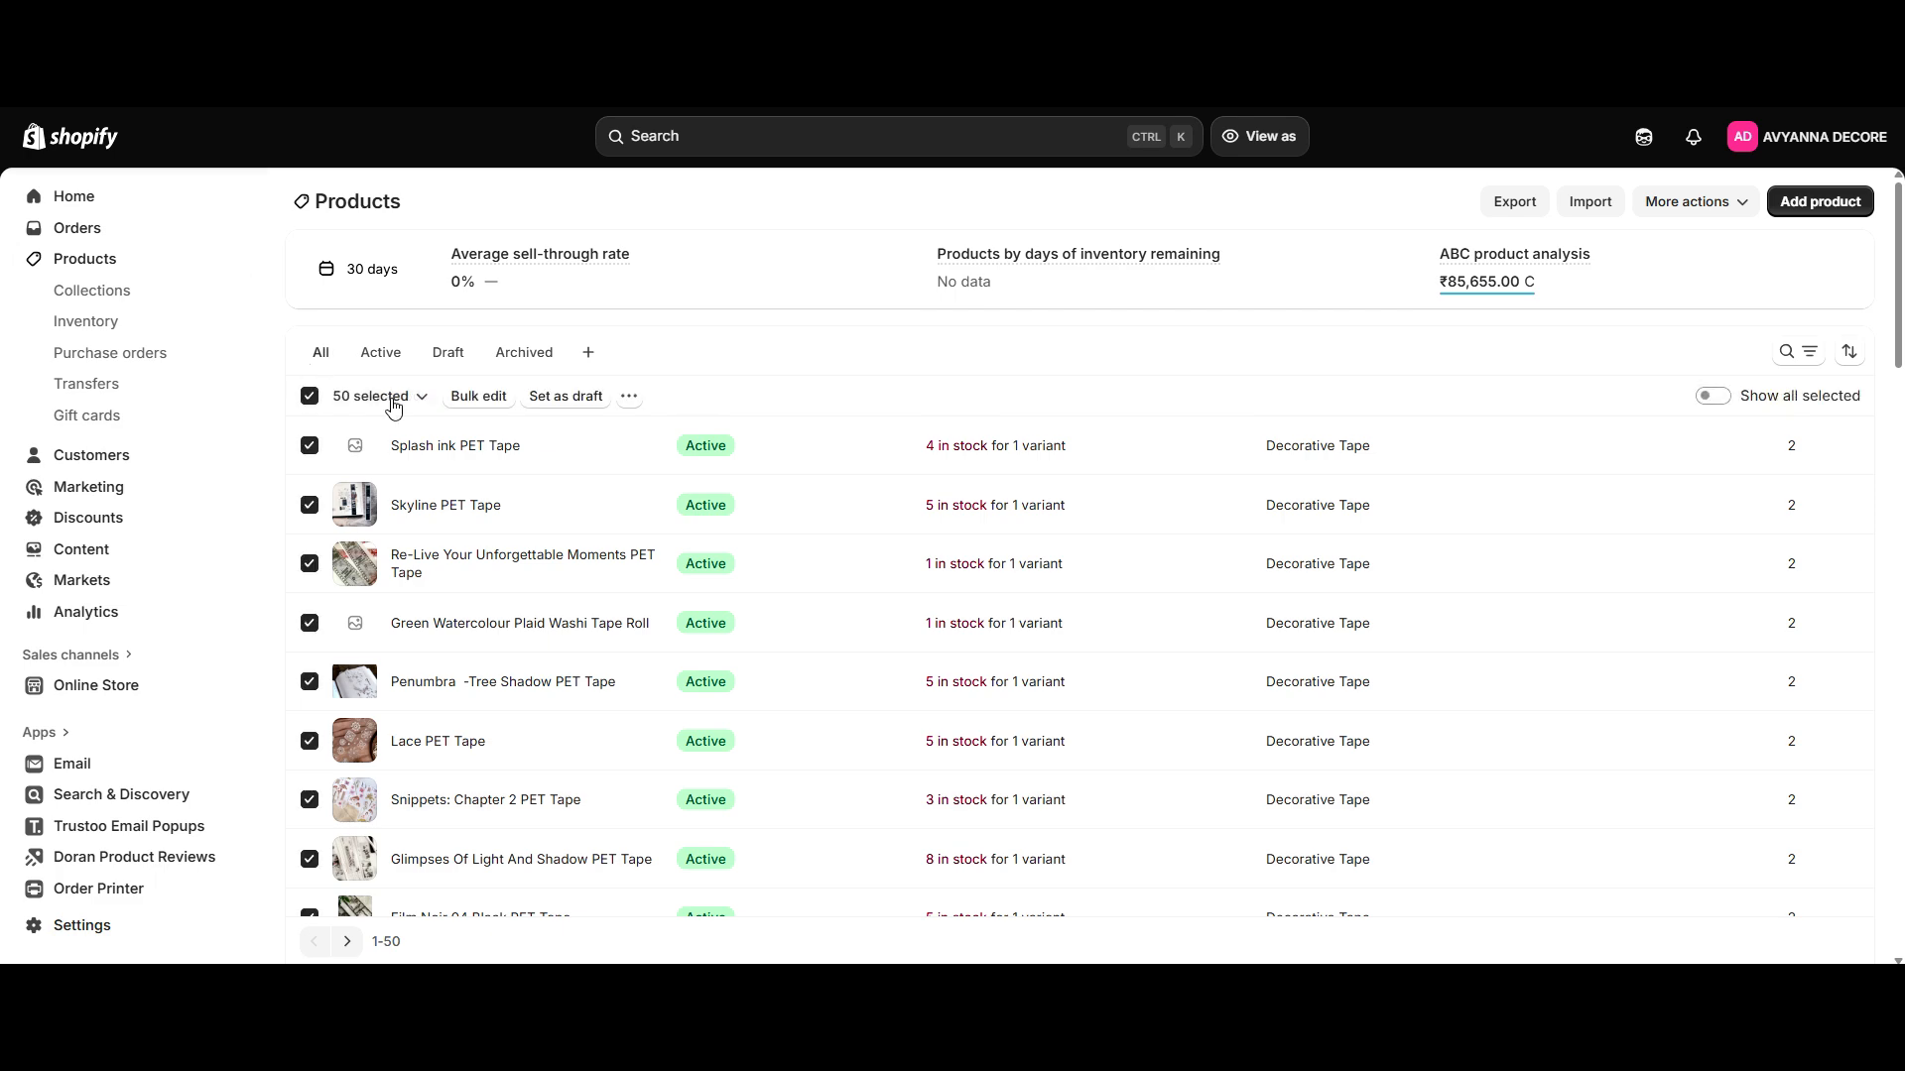
pyautogui.scroll(-15, 516, 551)
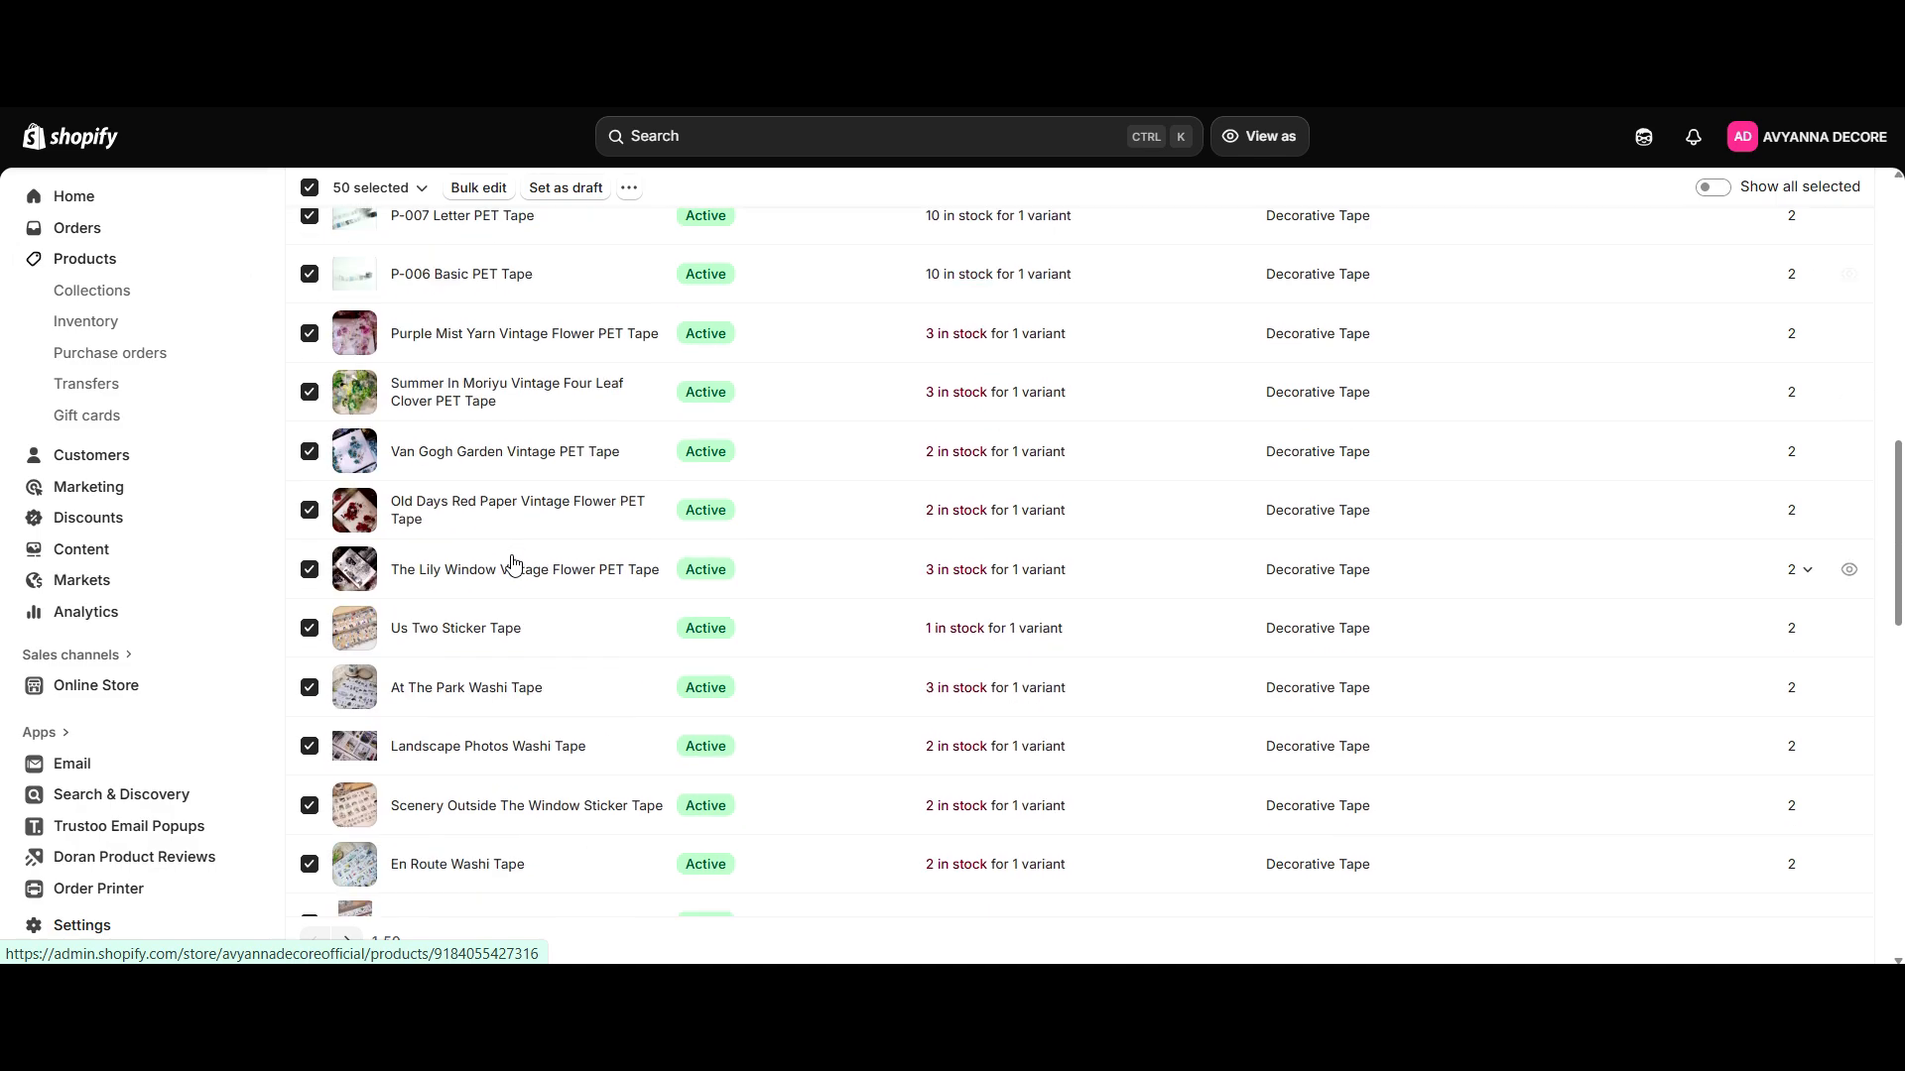
pyautogui.scroll(5, 516, 565)
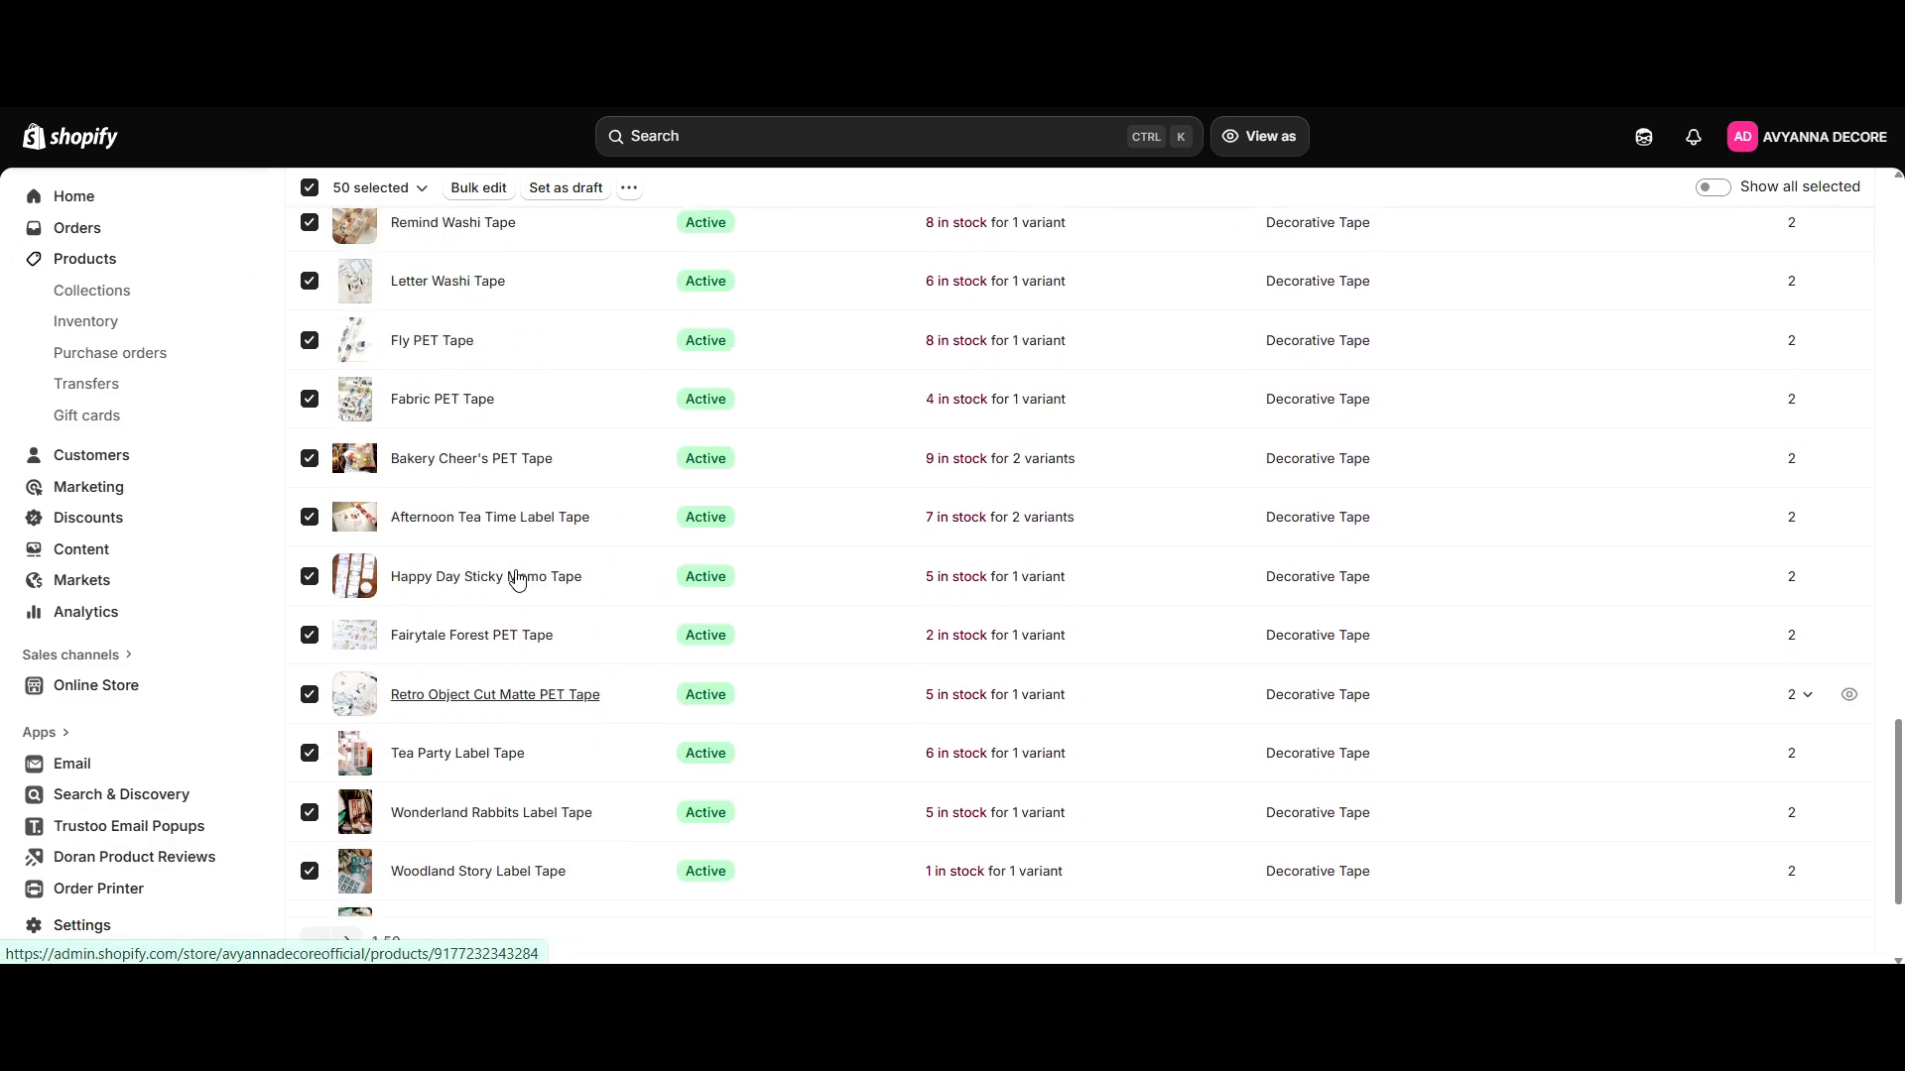
pyautogui.scroll(10, 516, 580)
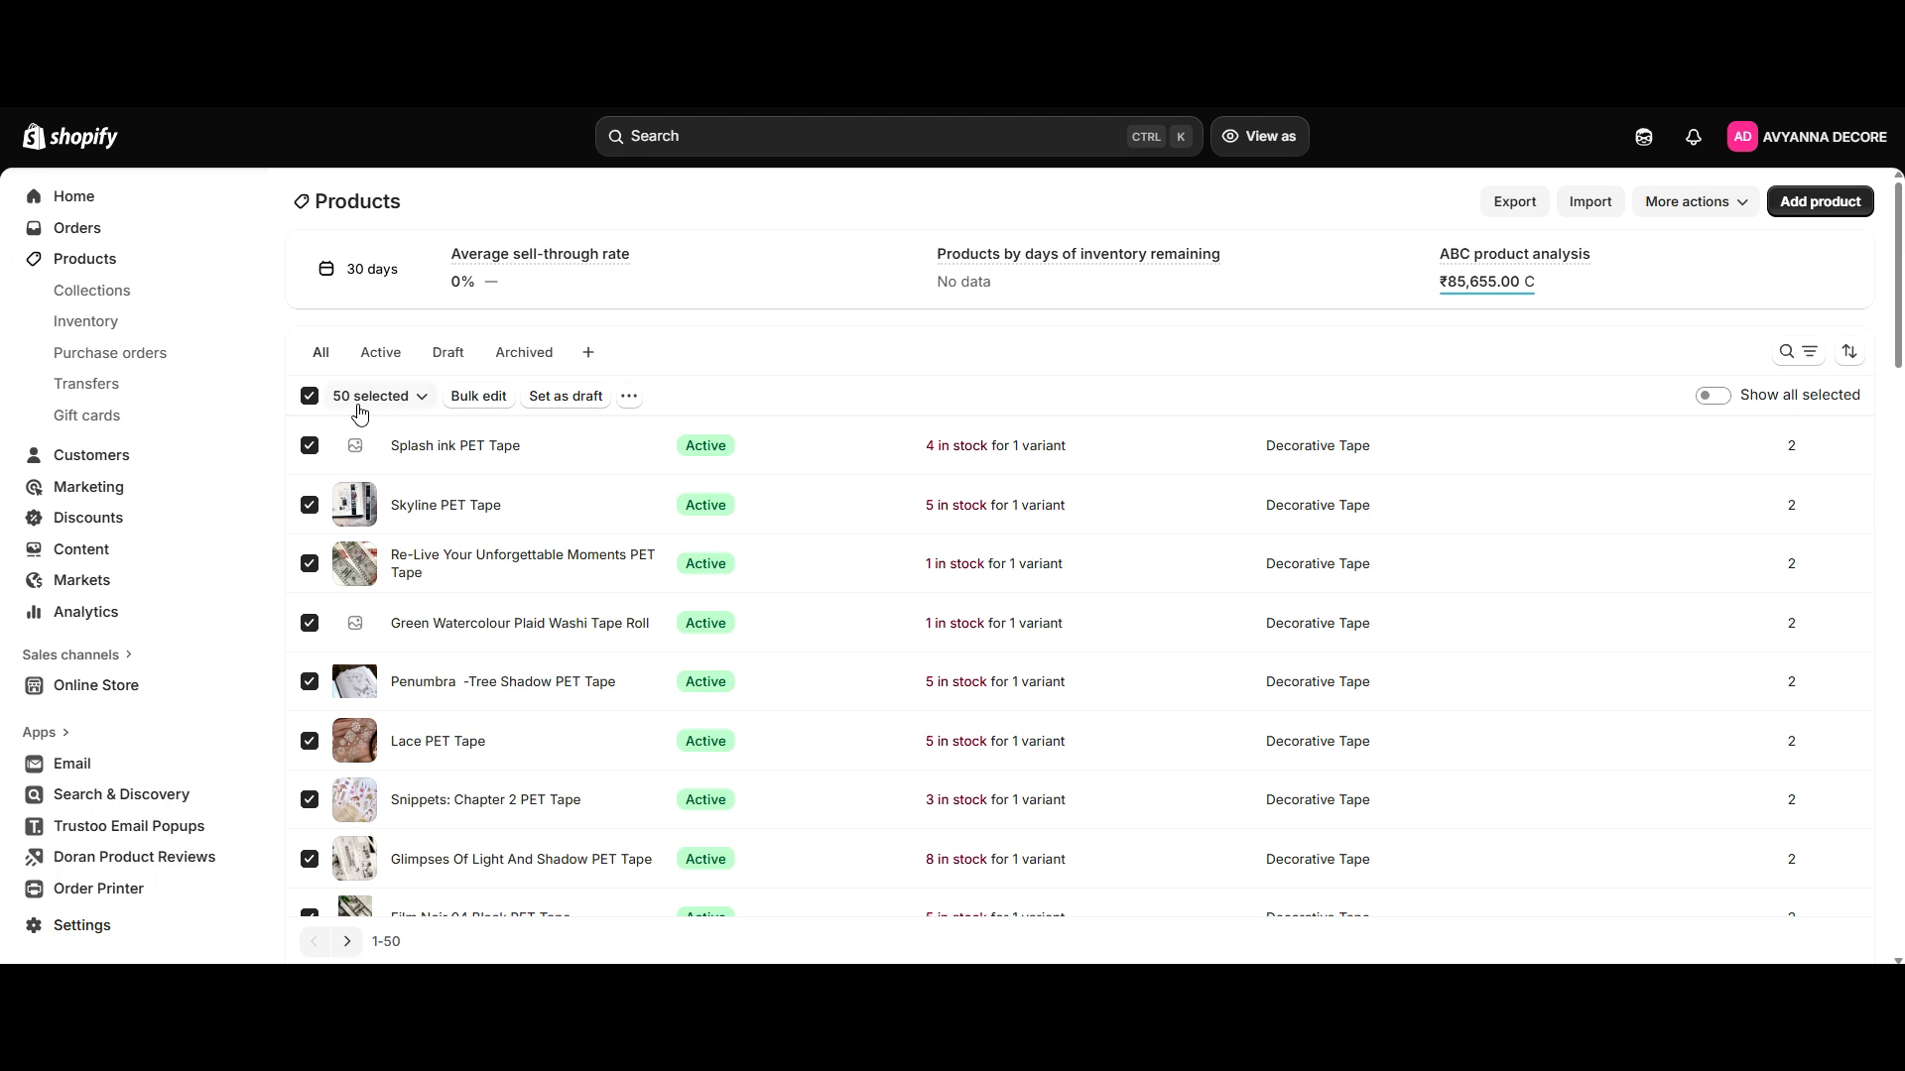
pyautogui.click(359, 405)
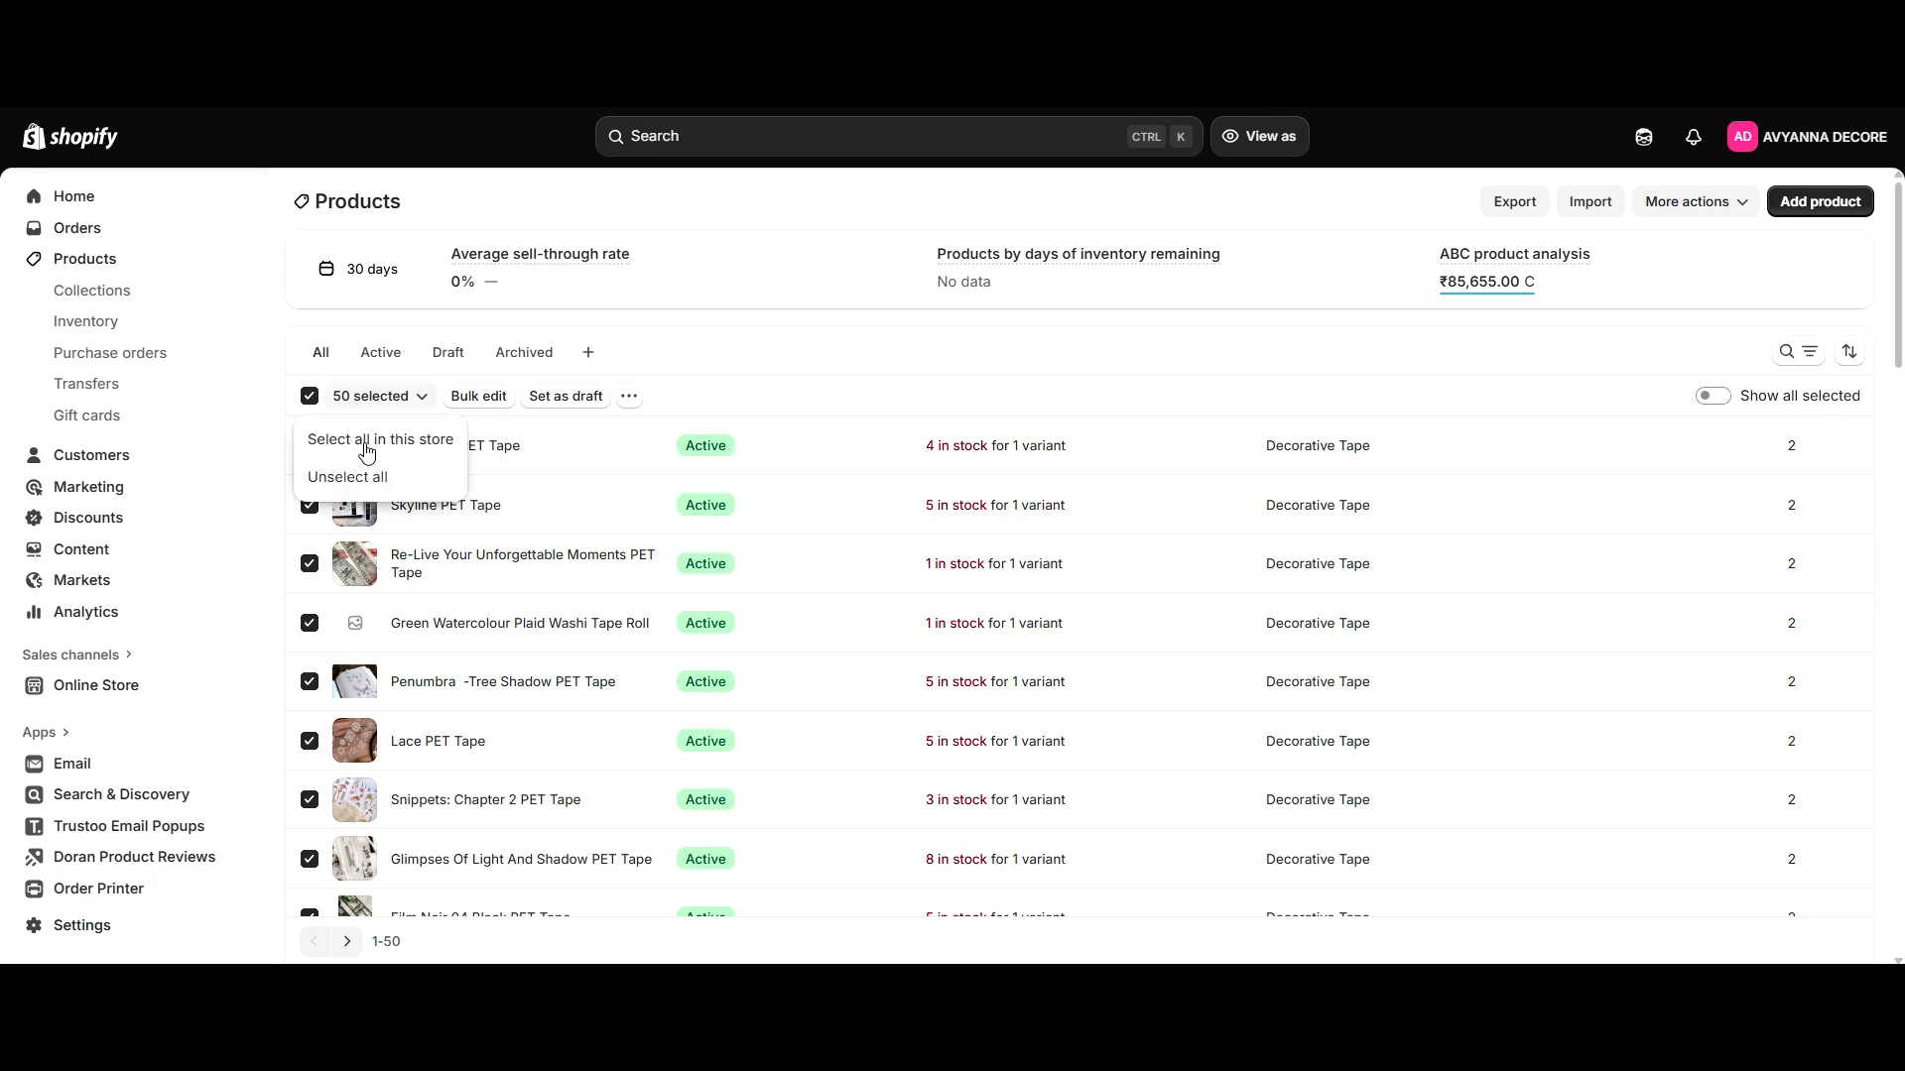
pyautogui.click(367, 453)
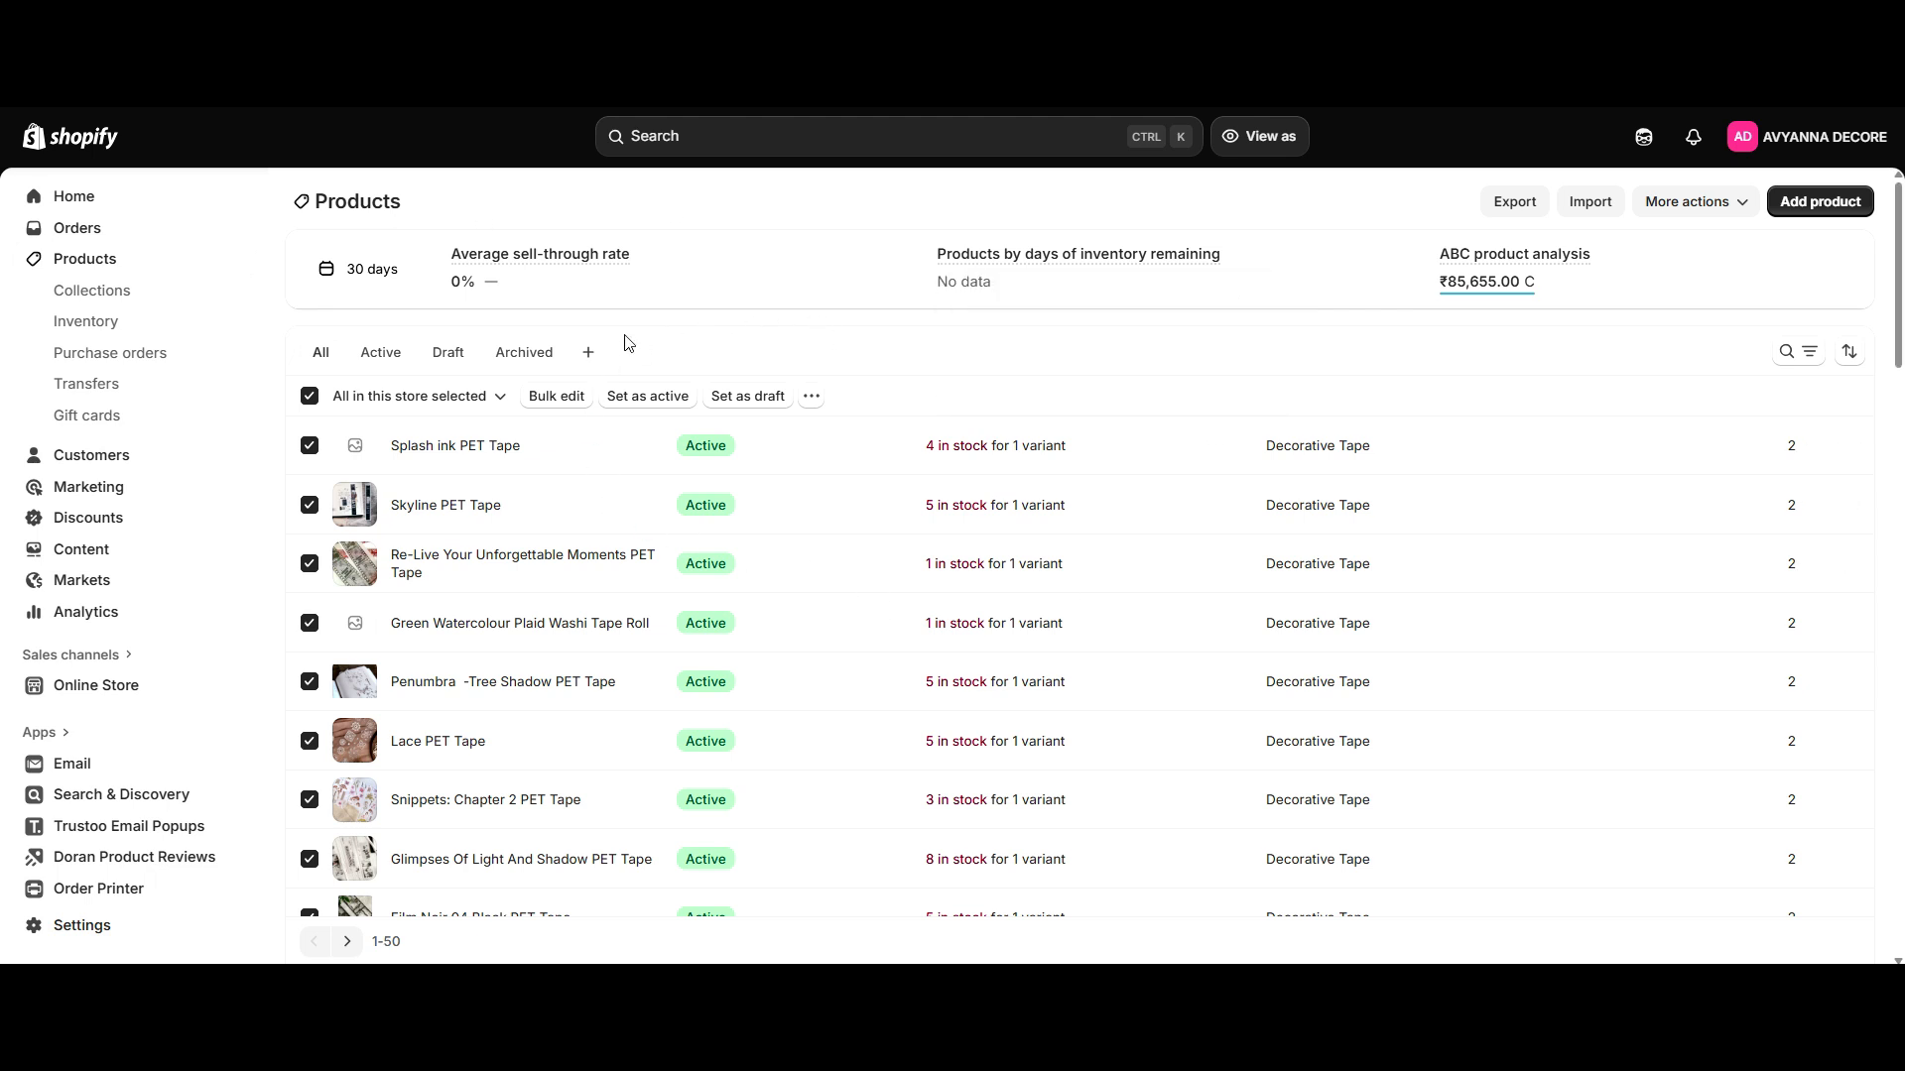
pyautogui.click(573, 397)
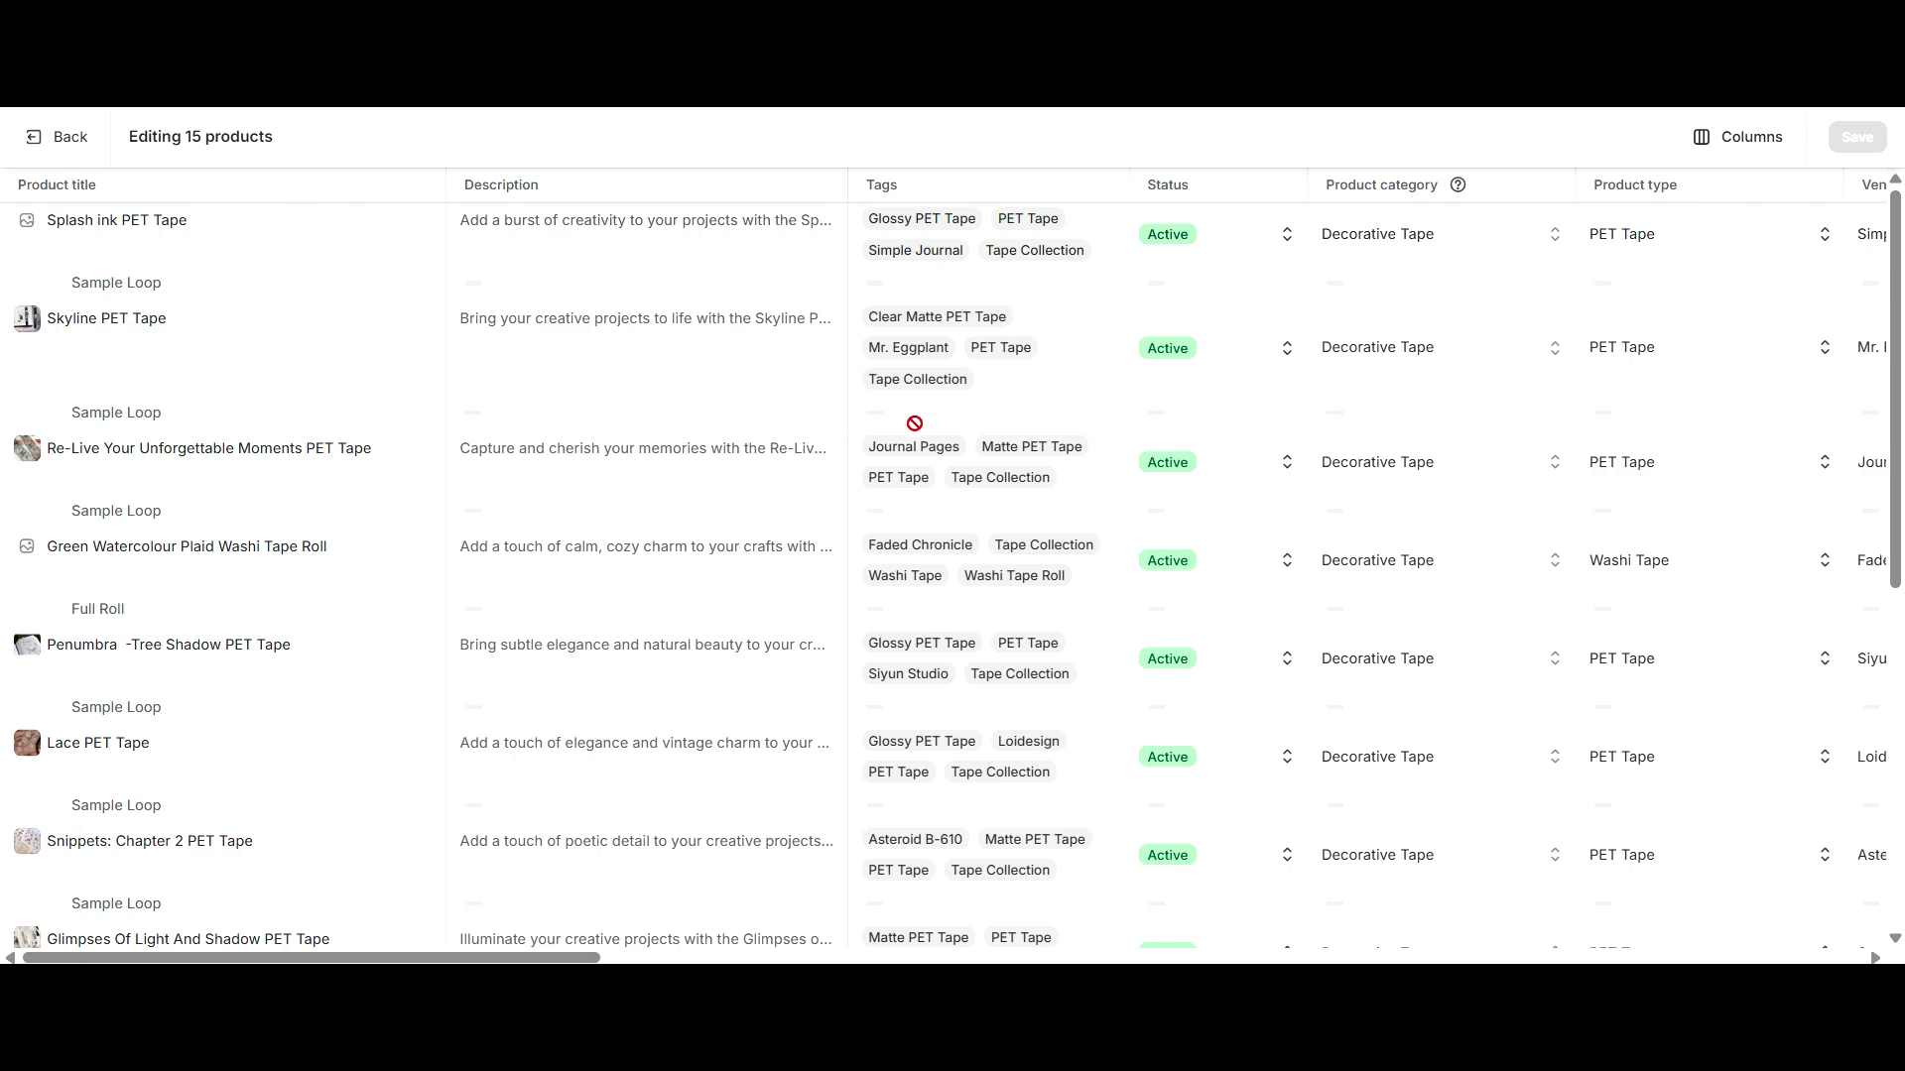
# Look through the product rows in the bulk editor, examining their tags, status, category and product type, and return to the first row.
pyautogui.scroll(-5, 914, 422)
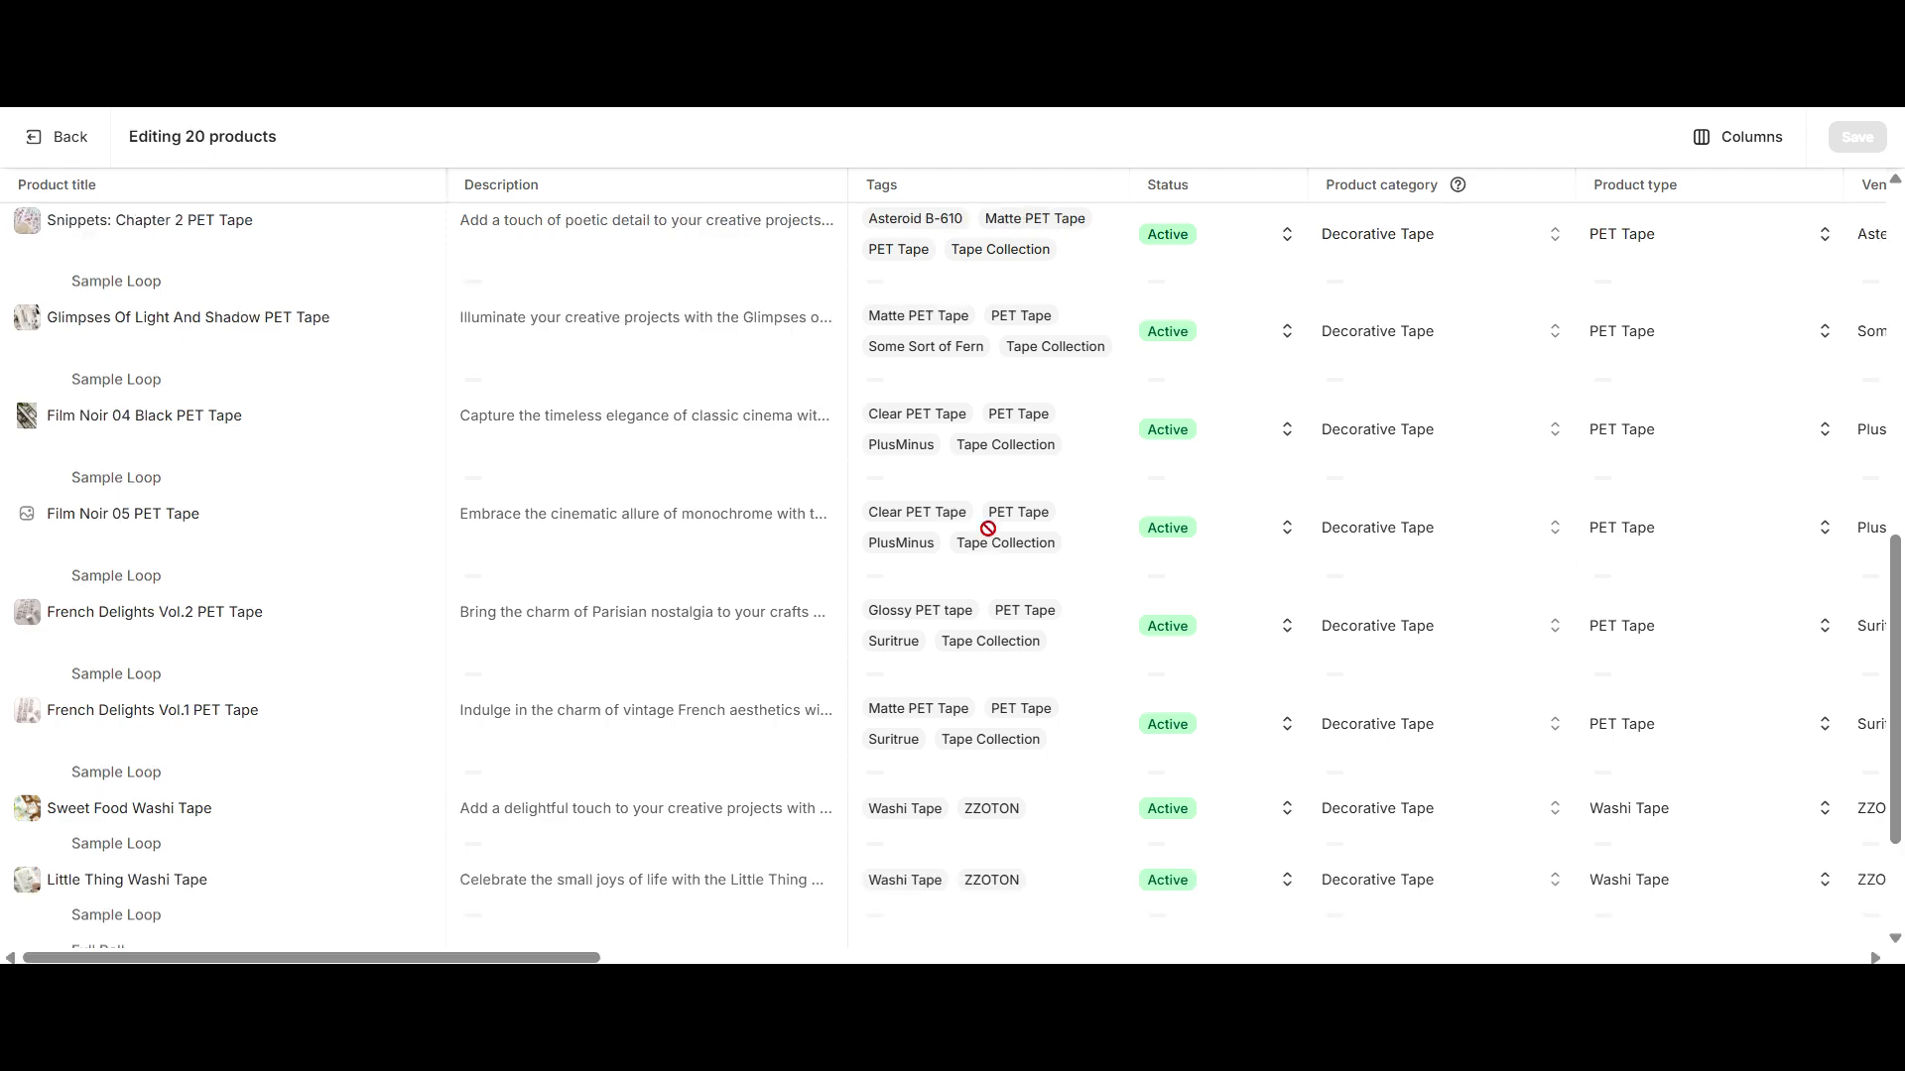
pyautogui.scroll(-3, 992, 526)
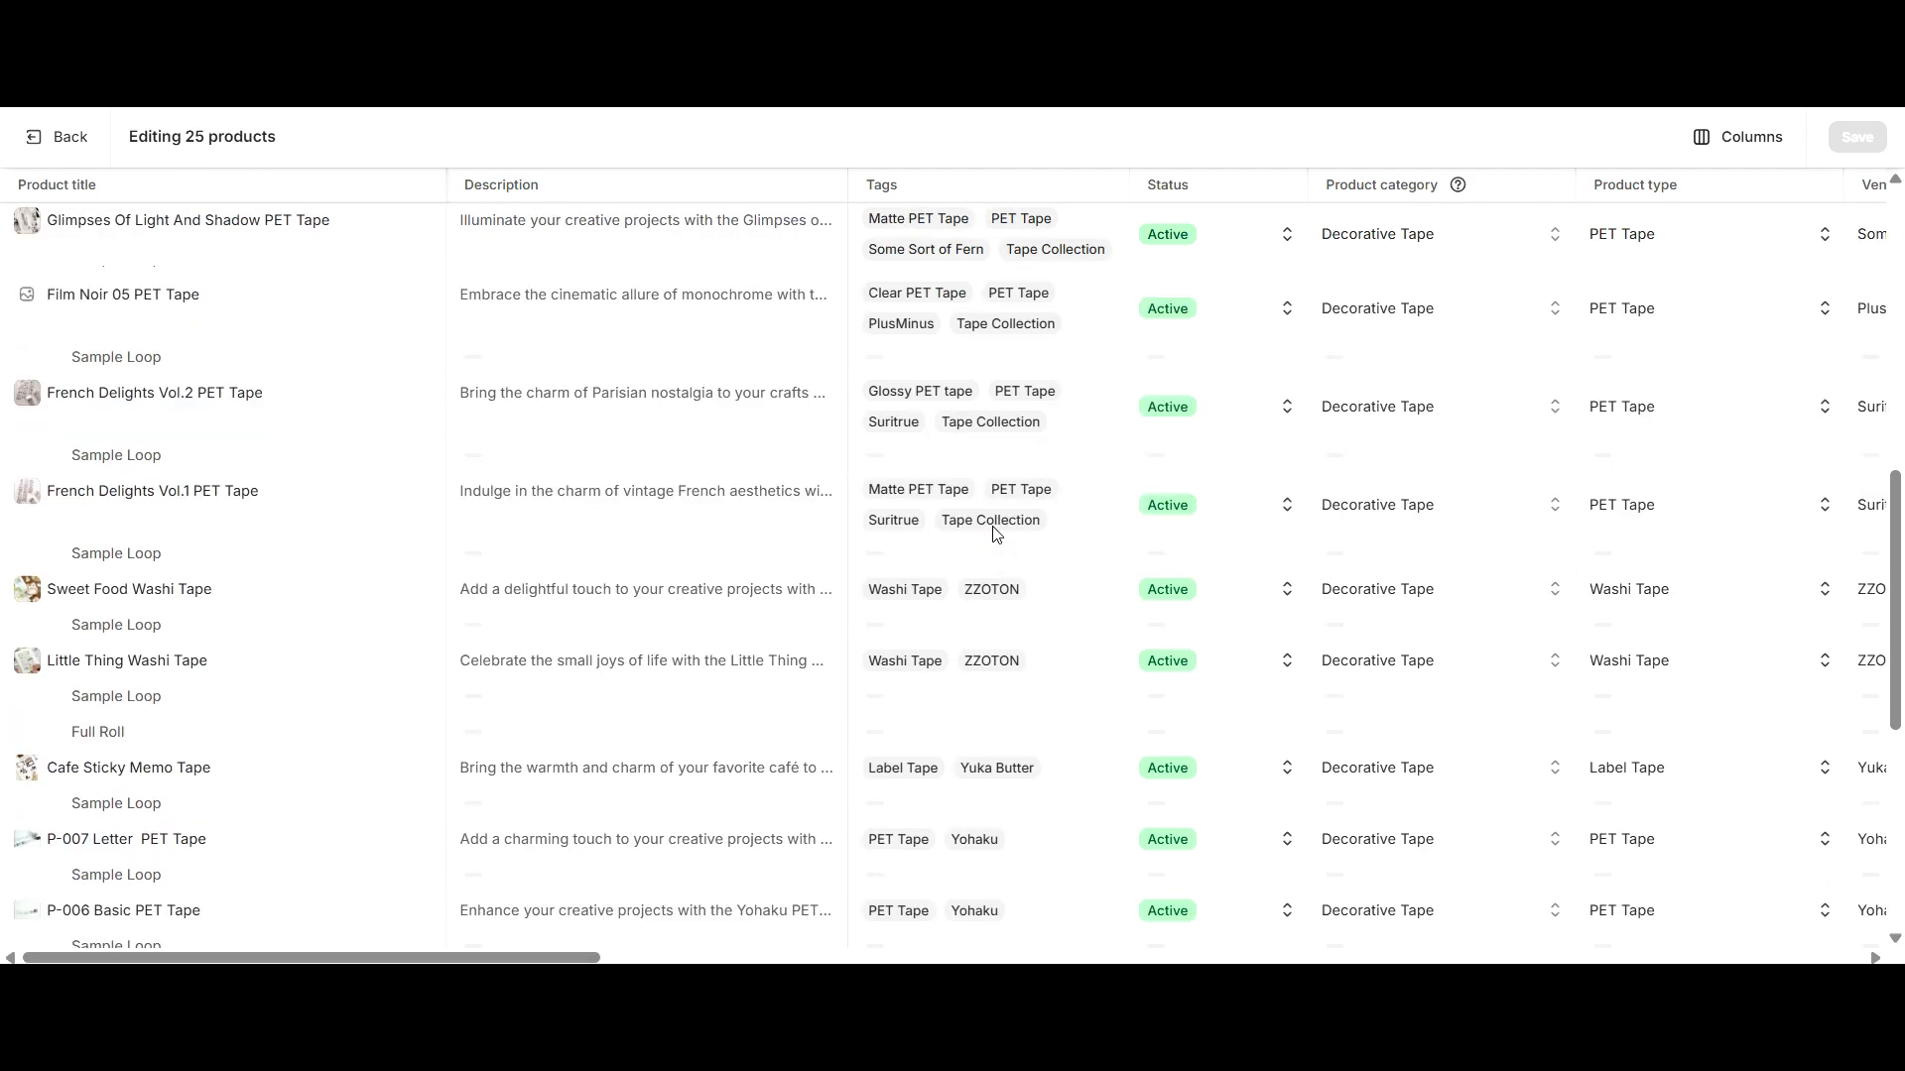
pyautogui.scroll(-3, 995, 530)
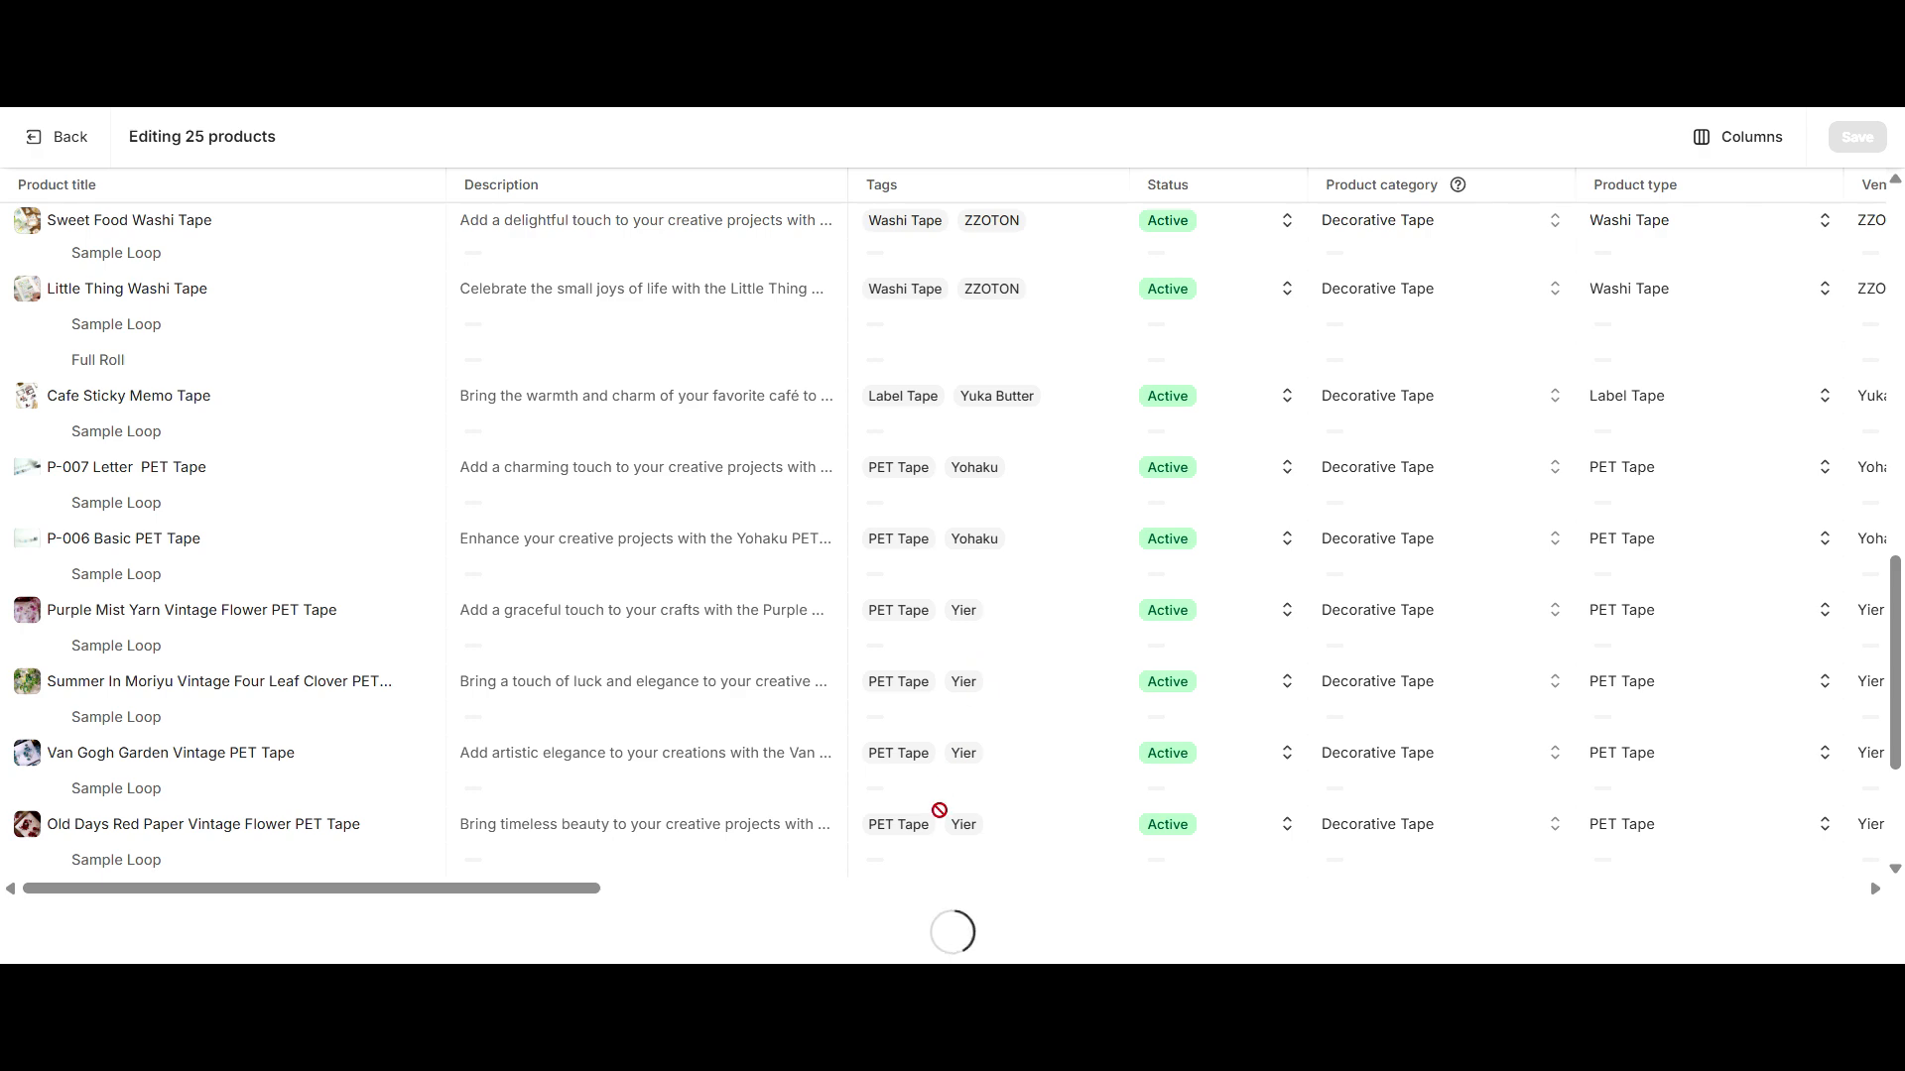
pyautogui.scroll(-5, 940, 873)
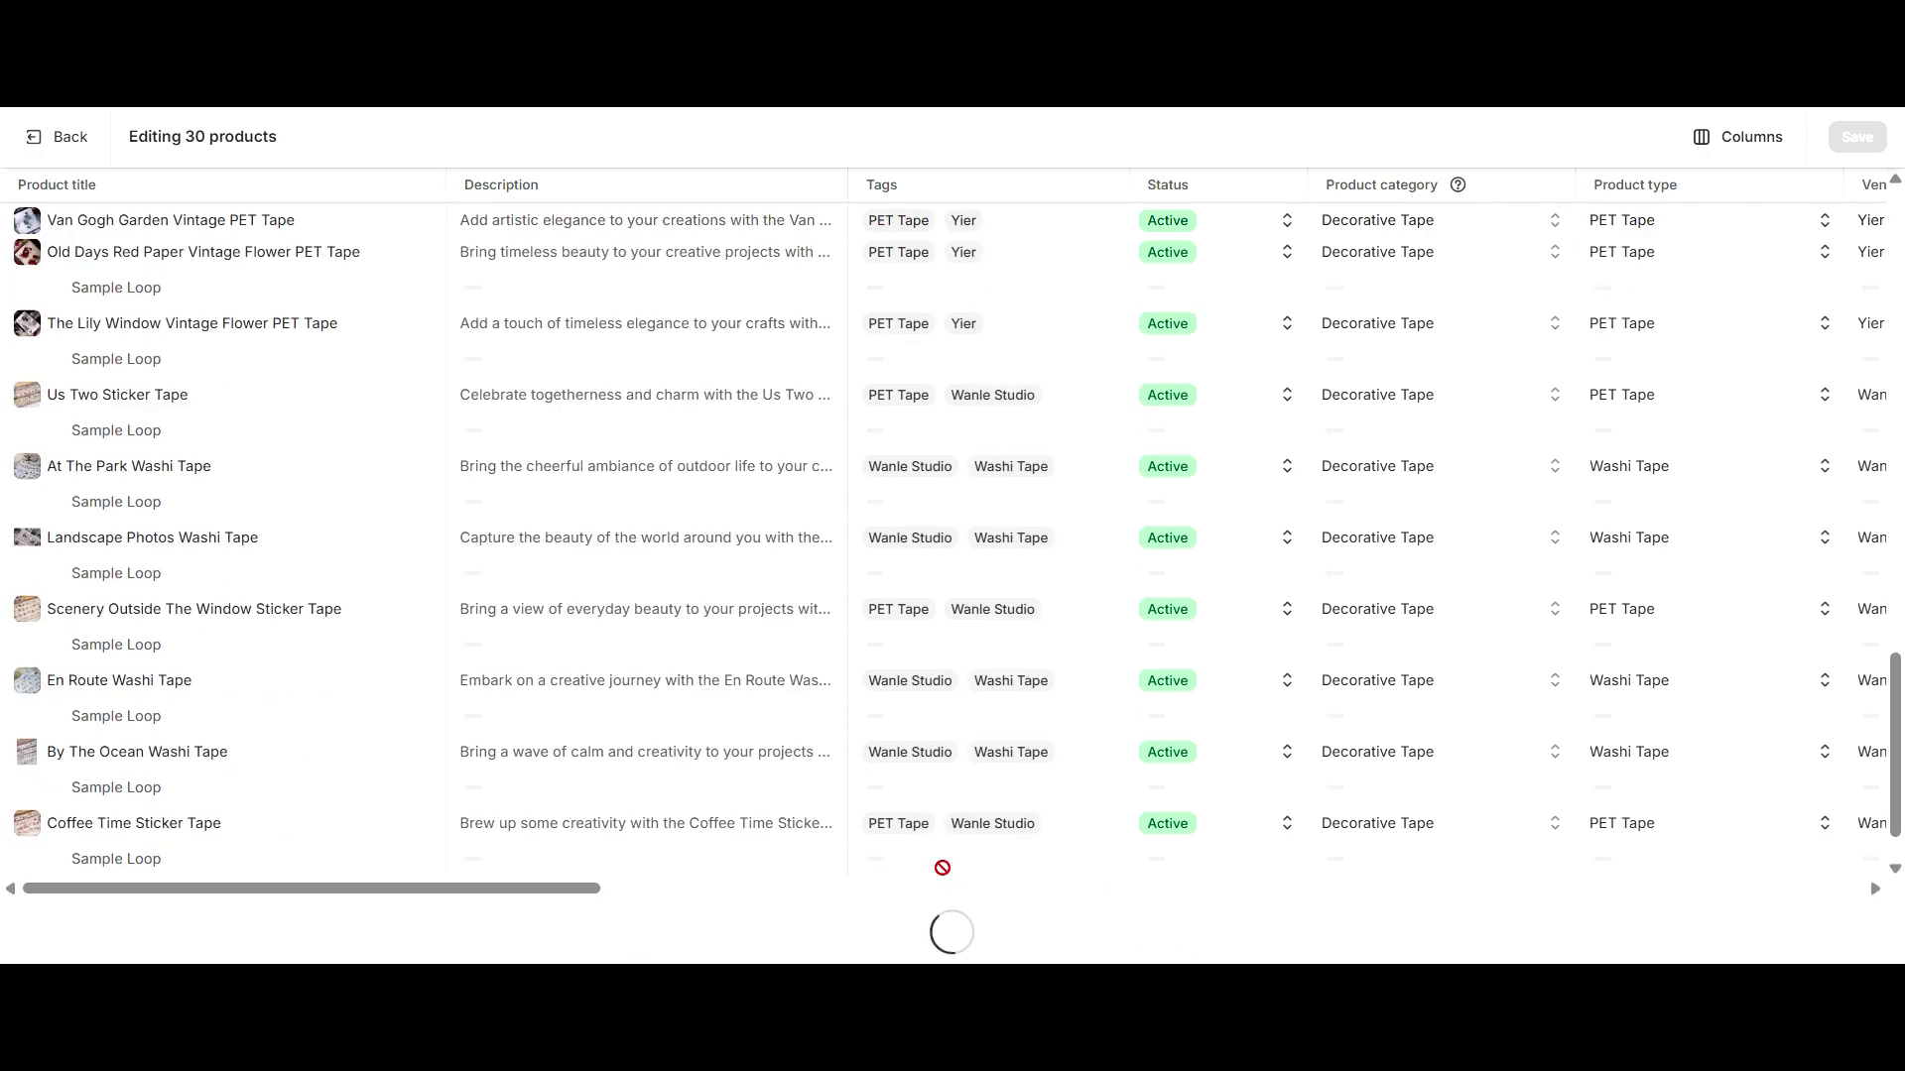
pyautogui.scroll(-5, 942, 868)
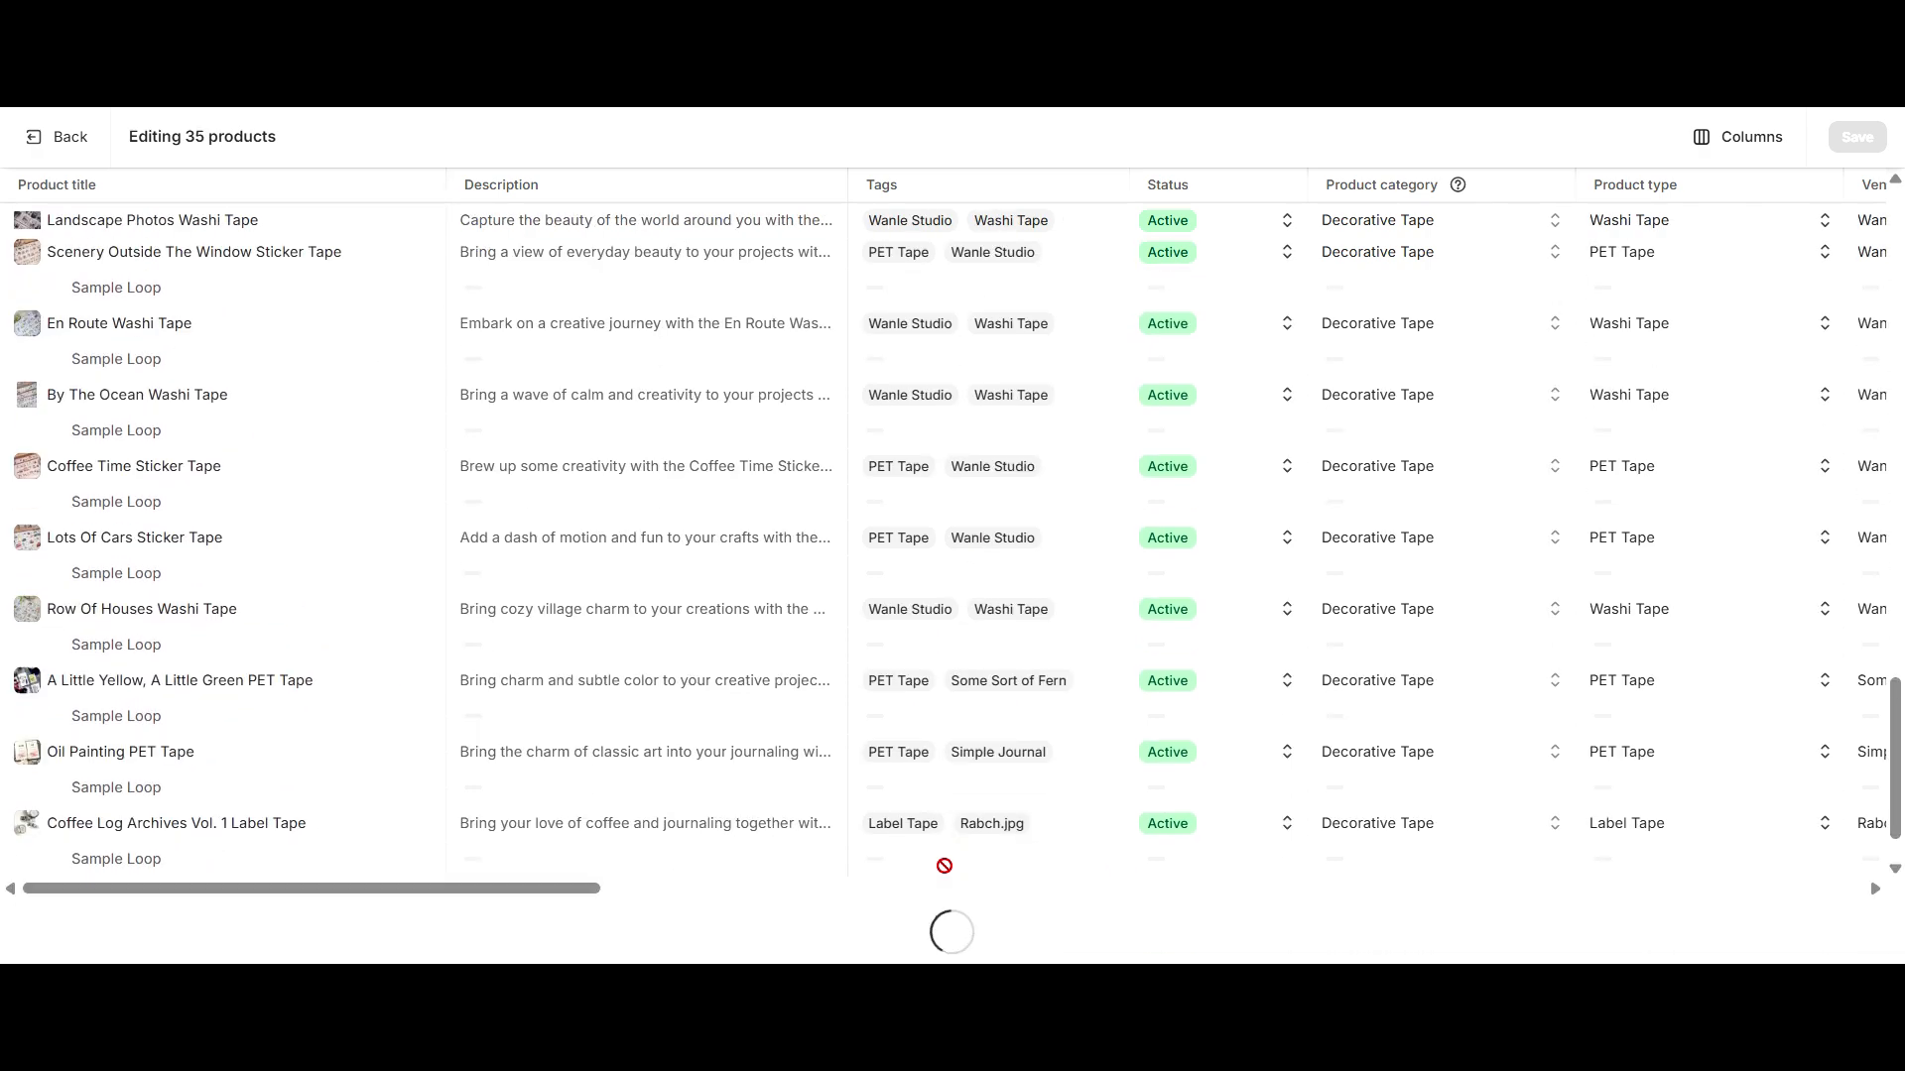
pyautogui.scroll(-5, 943, 865)
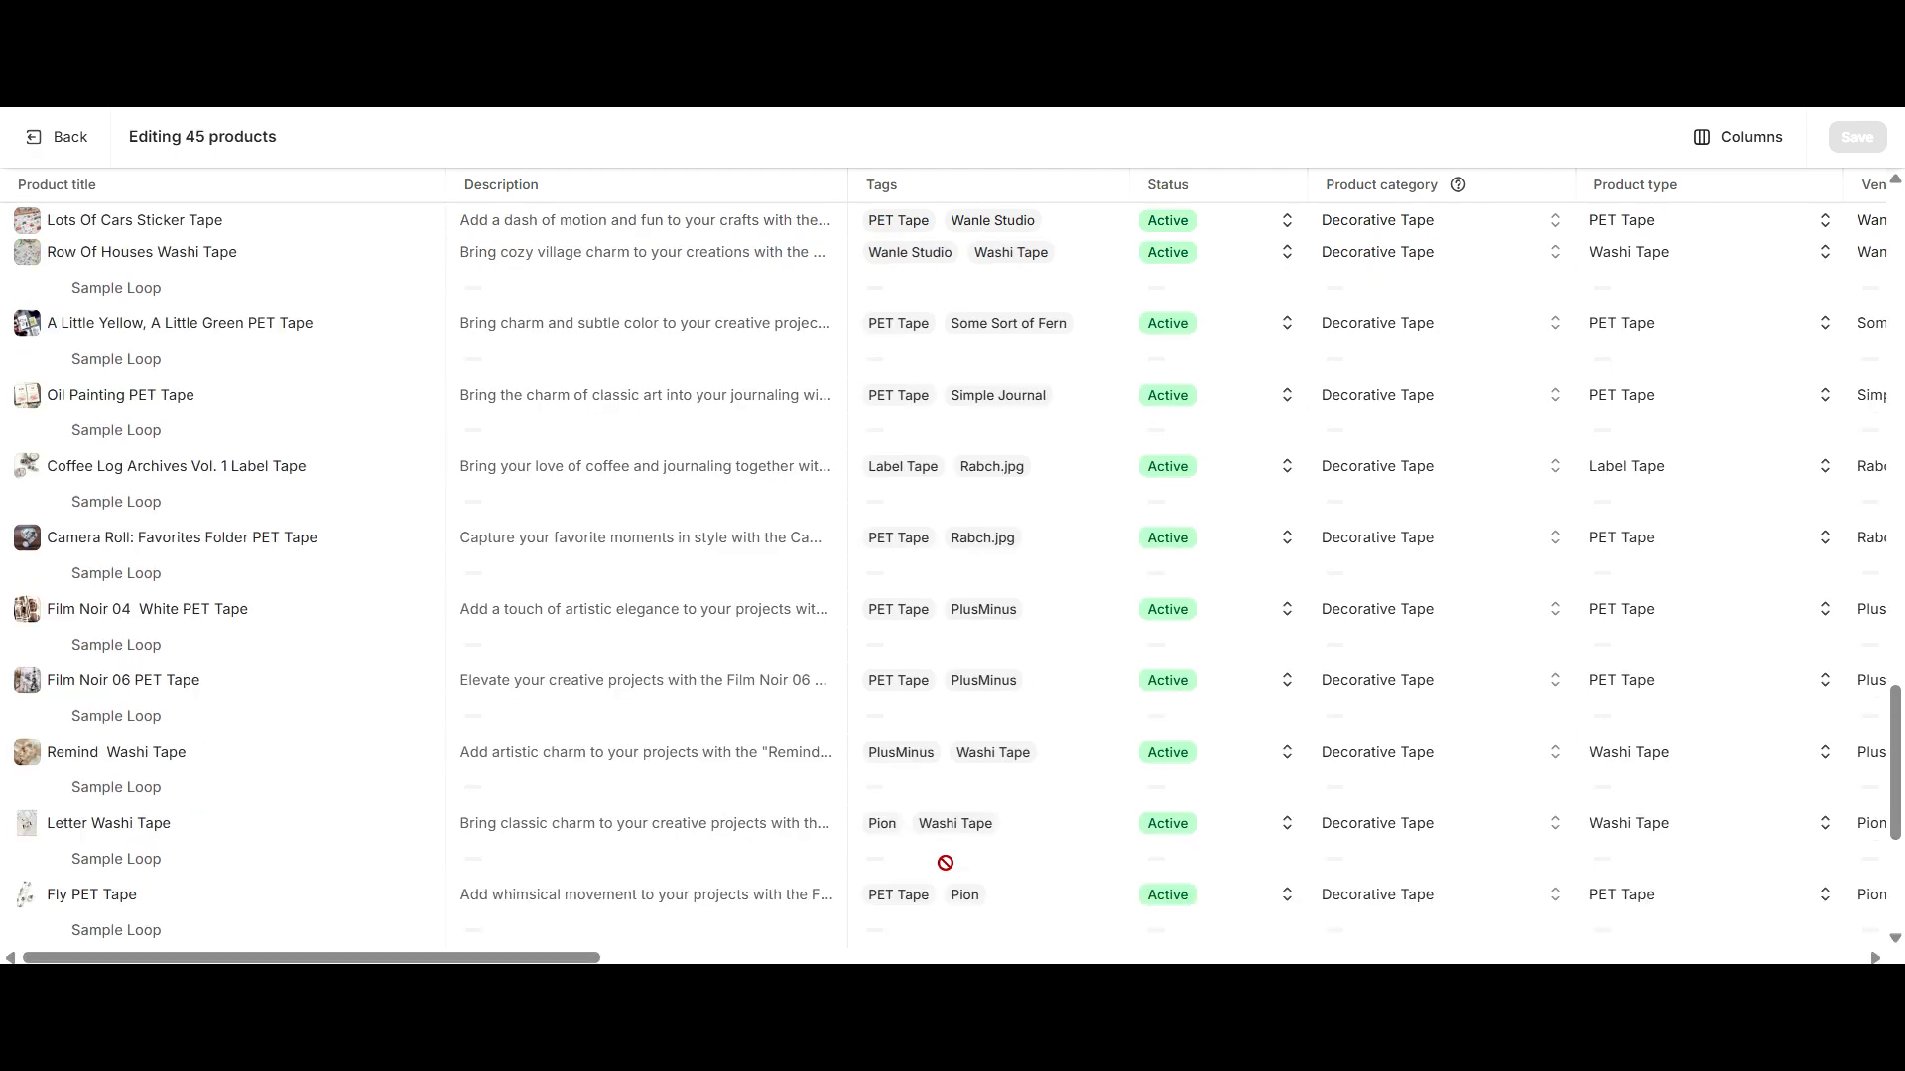
pyautogui.scroll(-5, 948, 859)
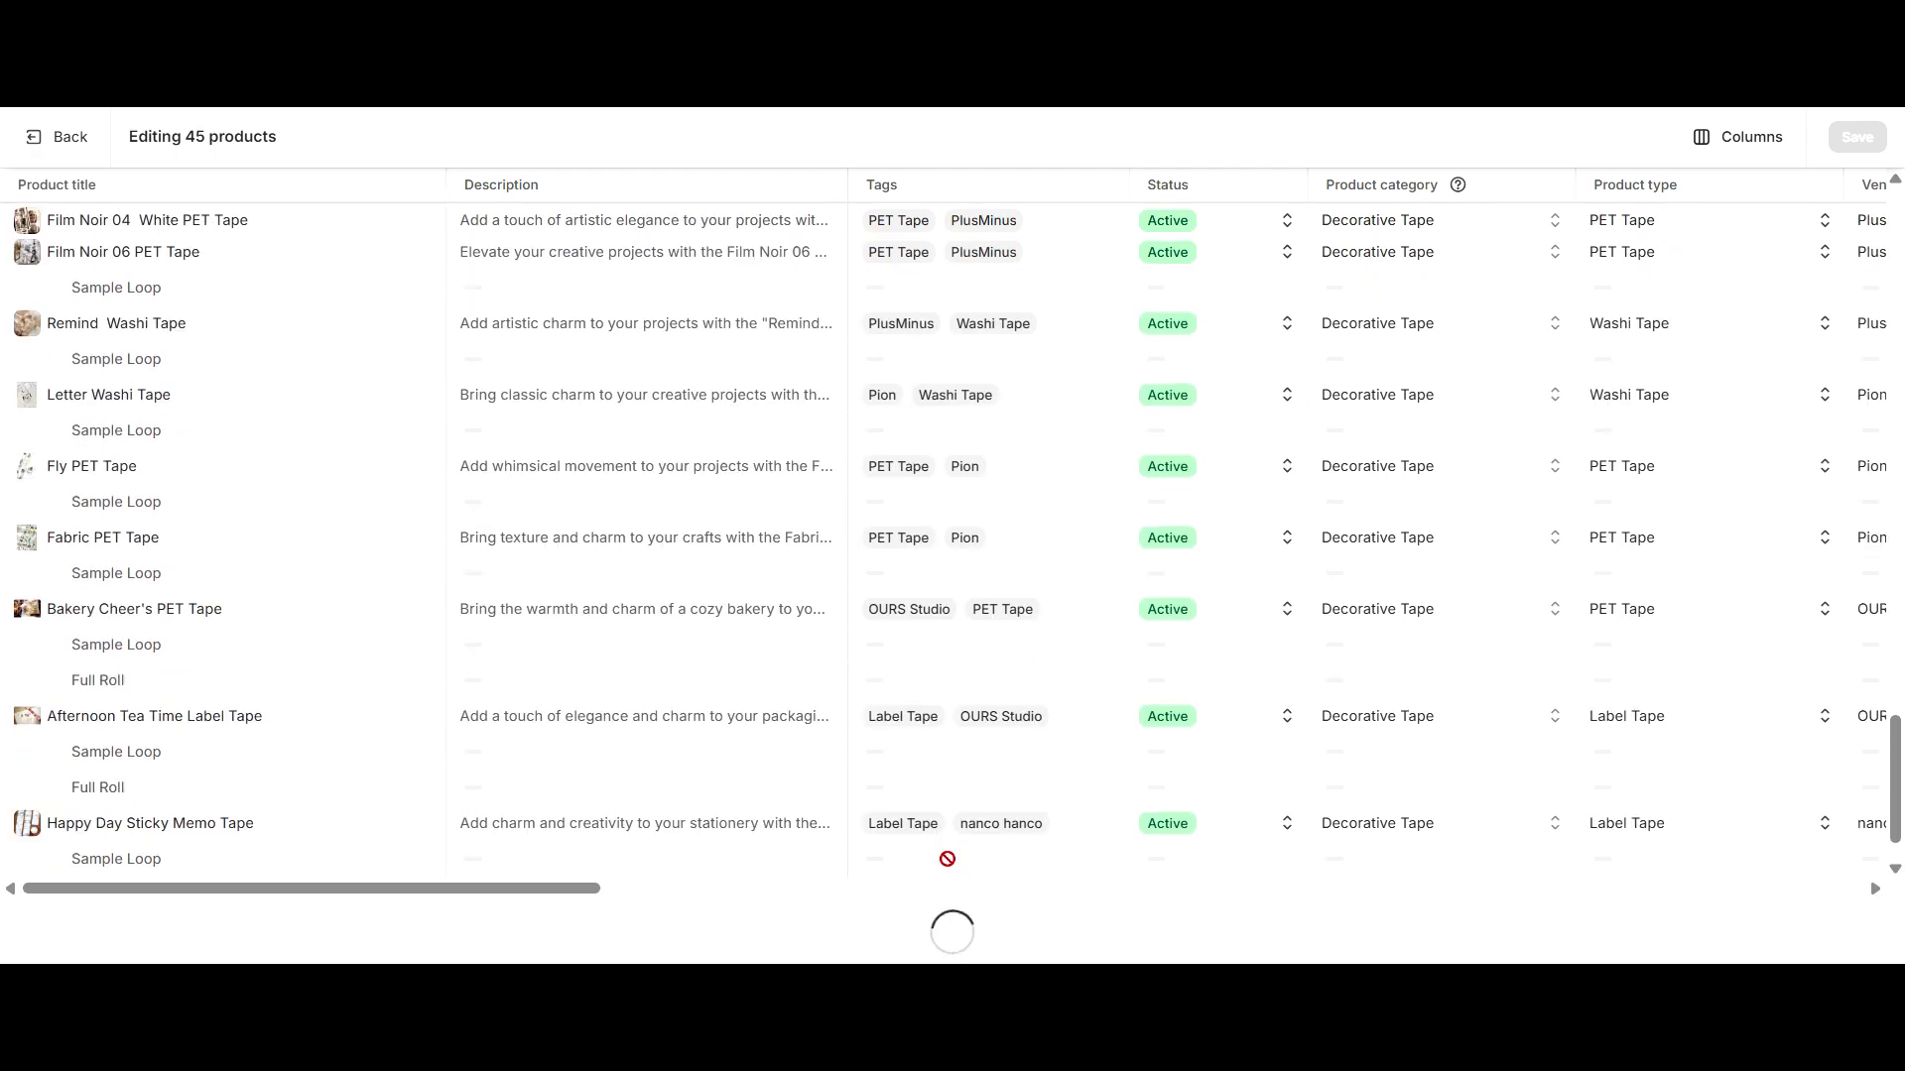
pyautogui.moveTo(1897, 754); pyautogui.dragTo(1897, 205)
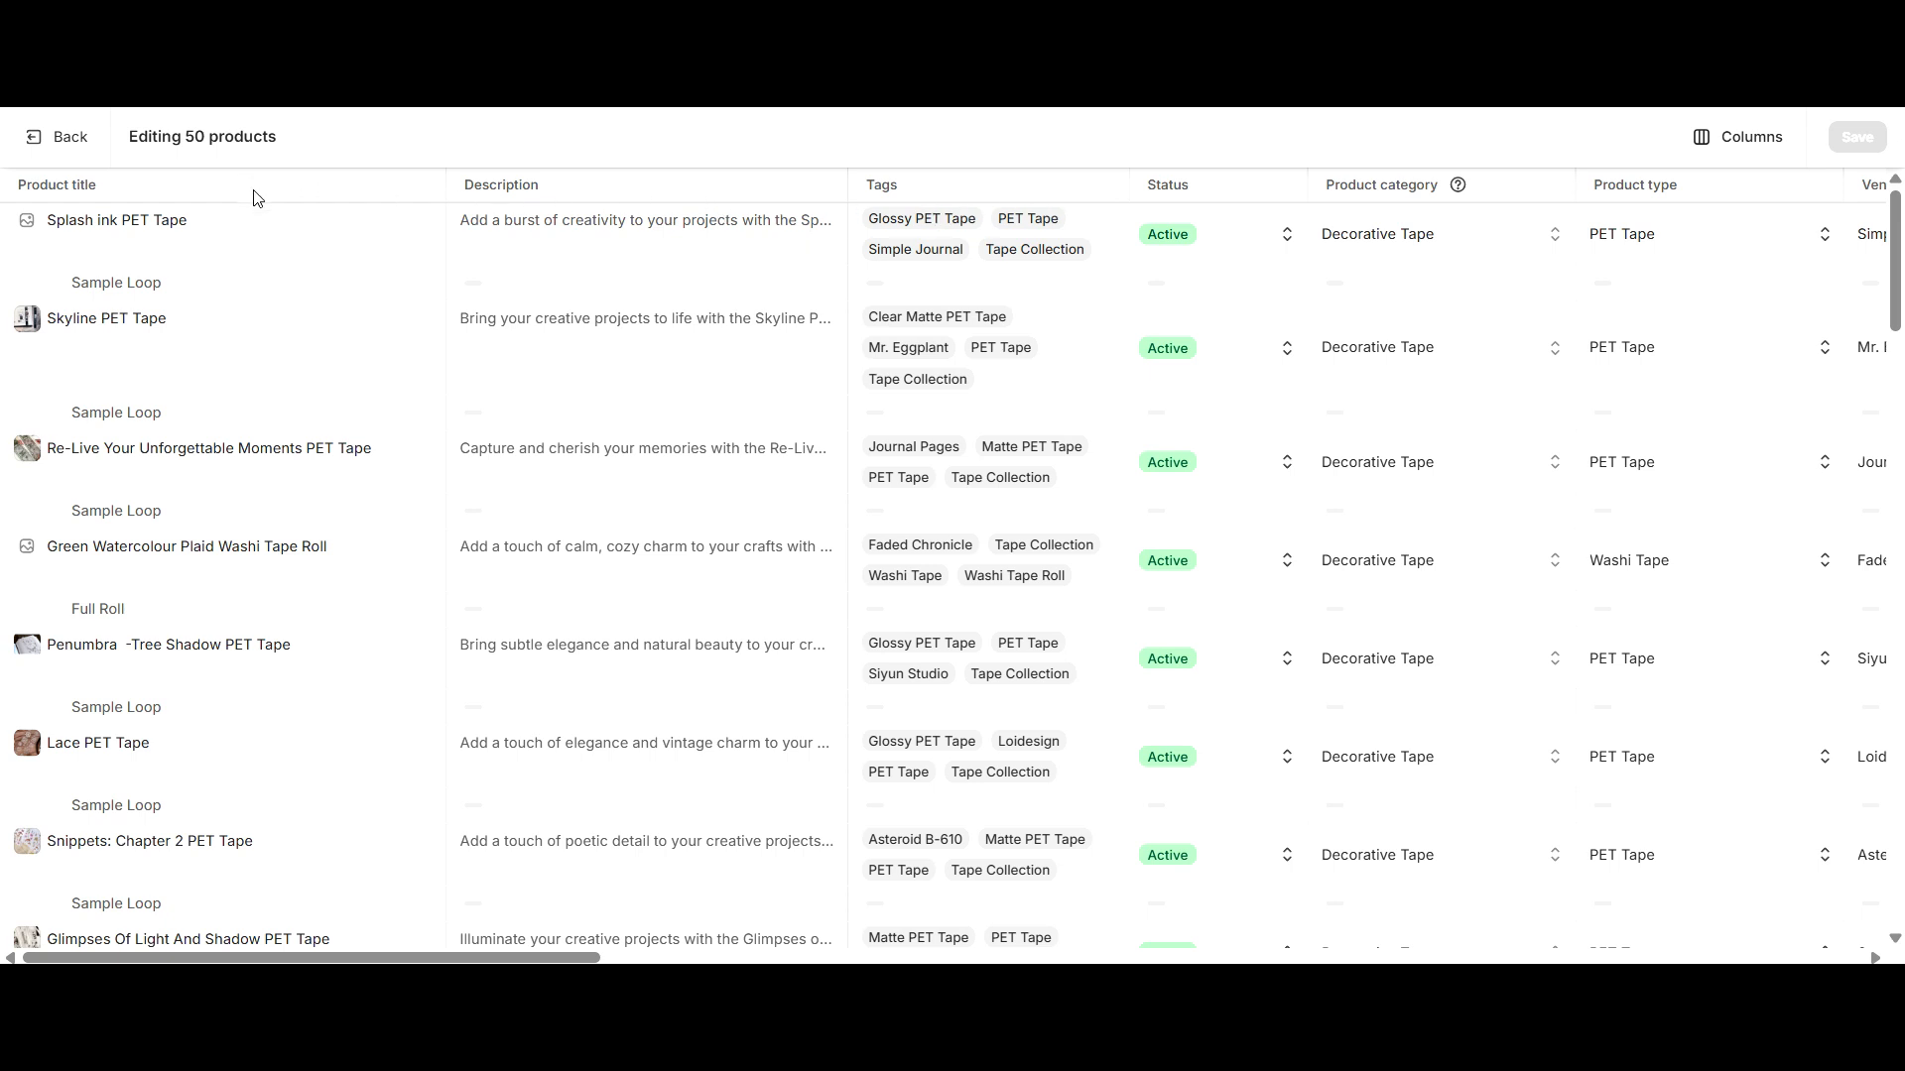
# Hide the Tags, Status, Product category, Product type and Vendor columns in the bulk editor.
pyautogui.click(1721, 144)
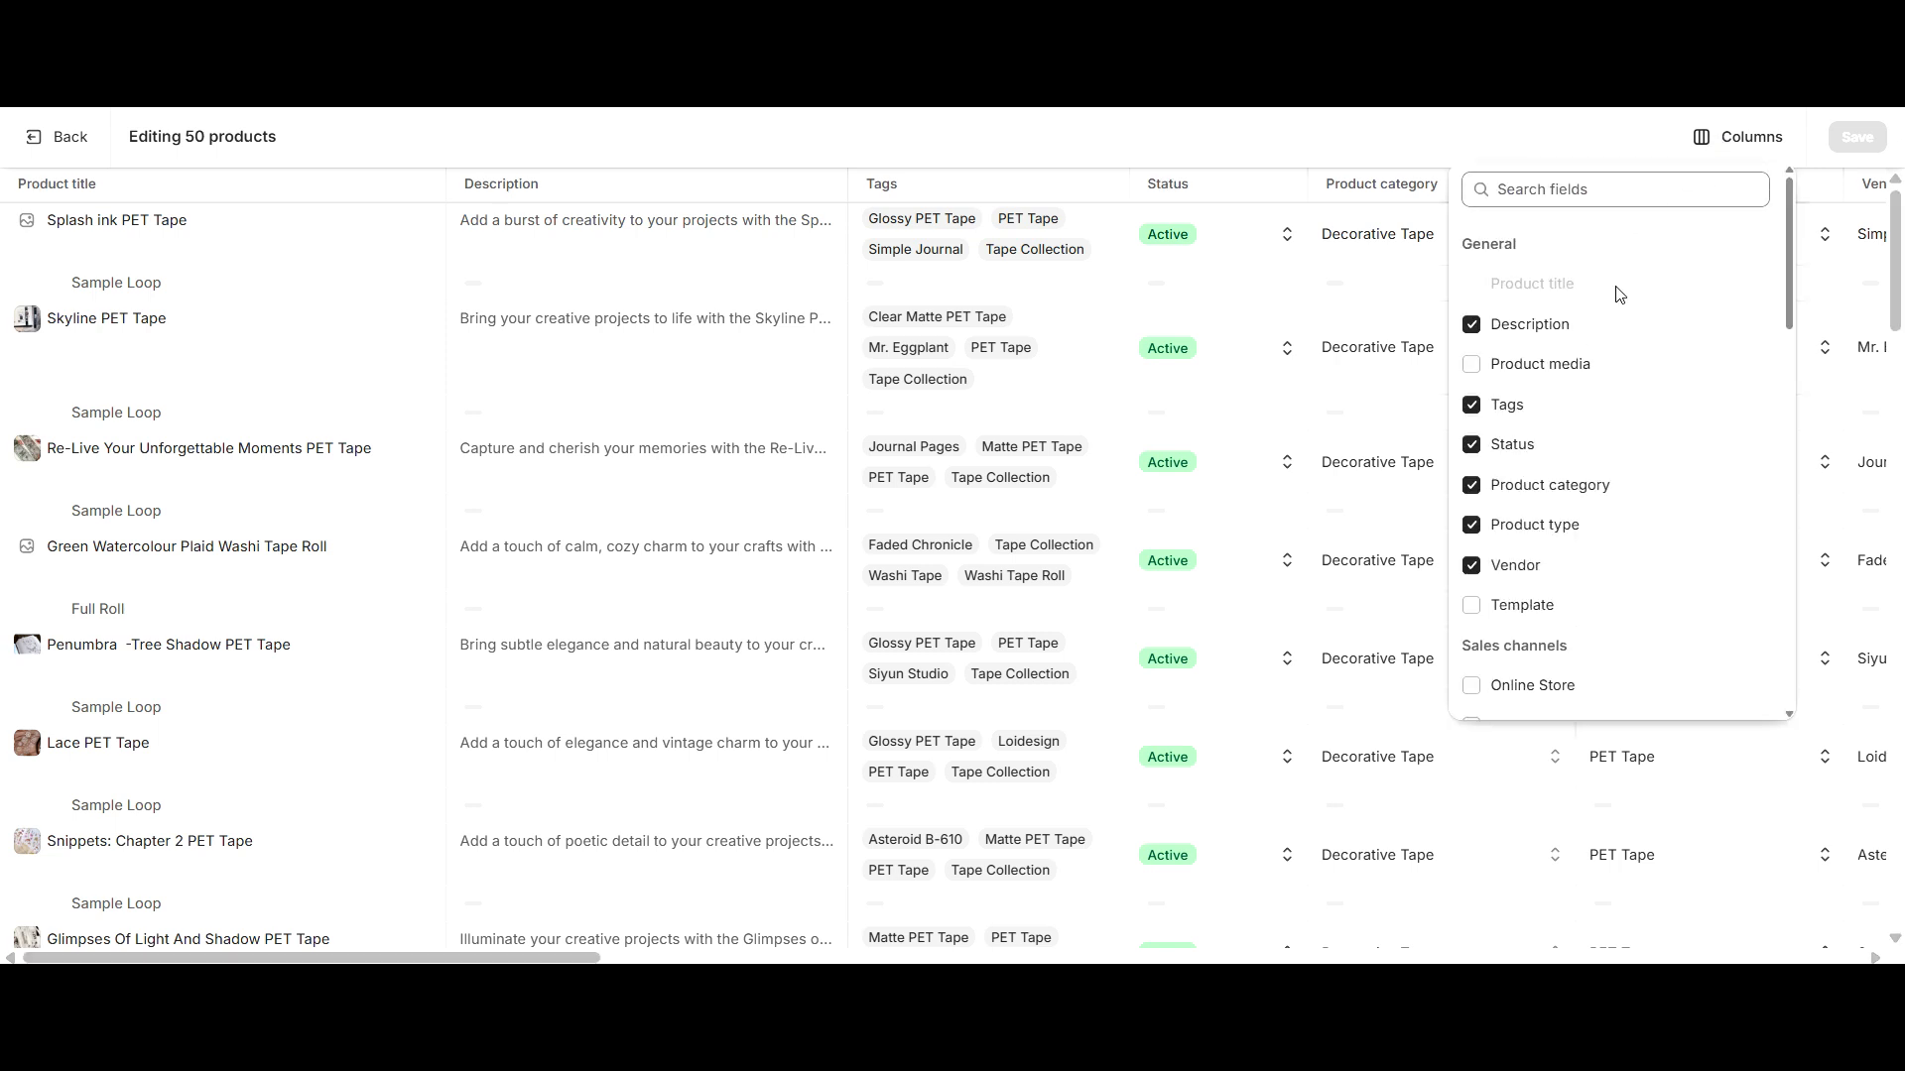
pyautogui.click(1471, 406)
pyautogui.click(1471, 444)
pyautogui.click(1474, 487)
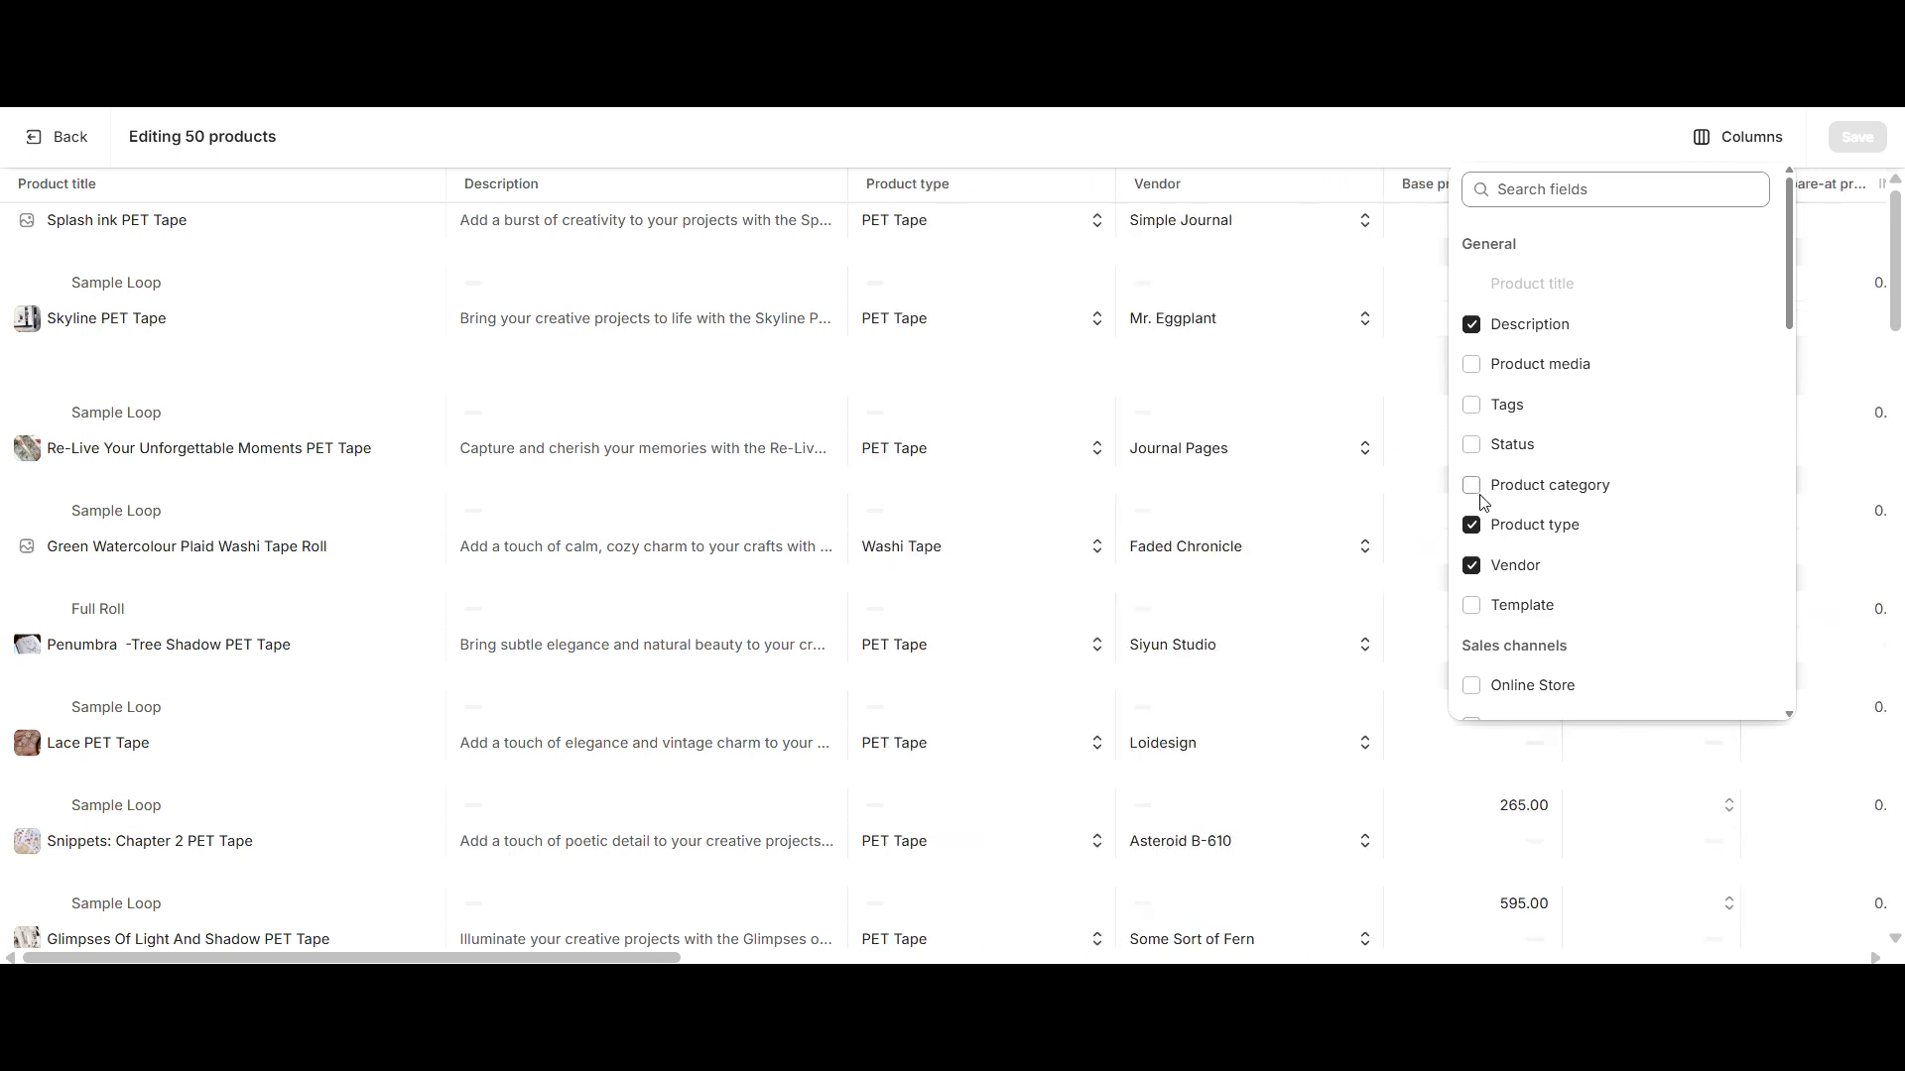
pyautogui.click(1472, 526)
pyautogui.click(1472, 566)
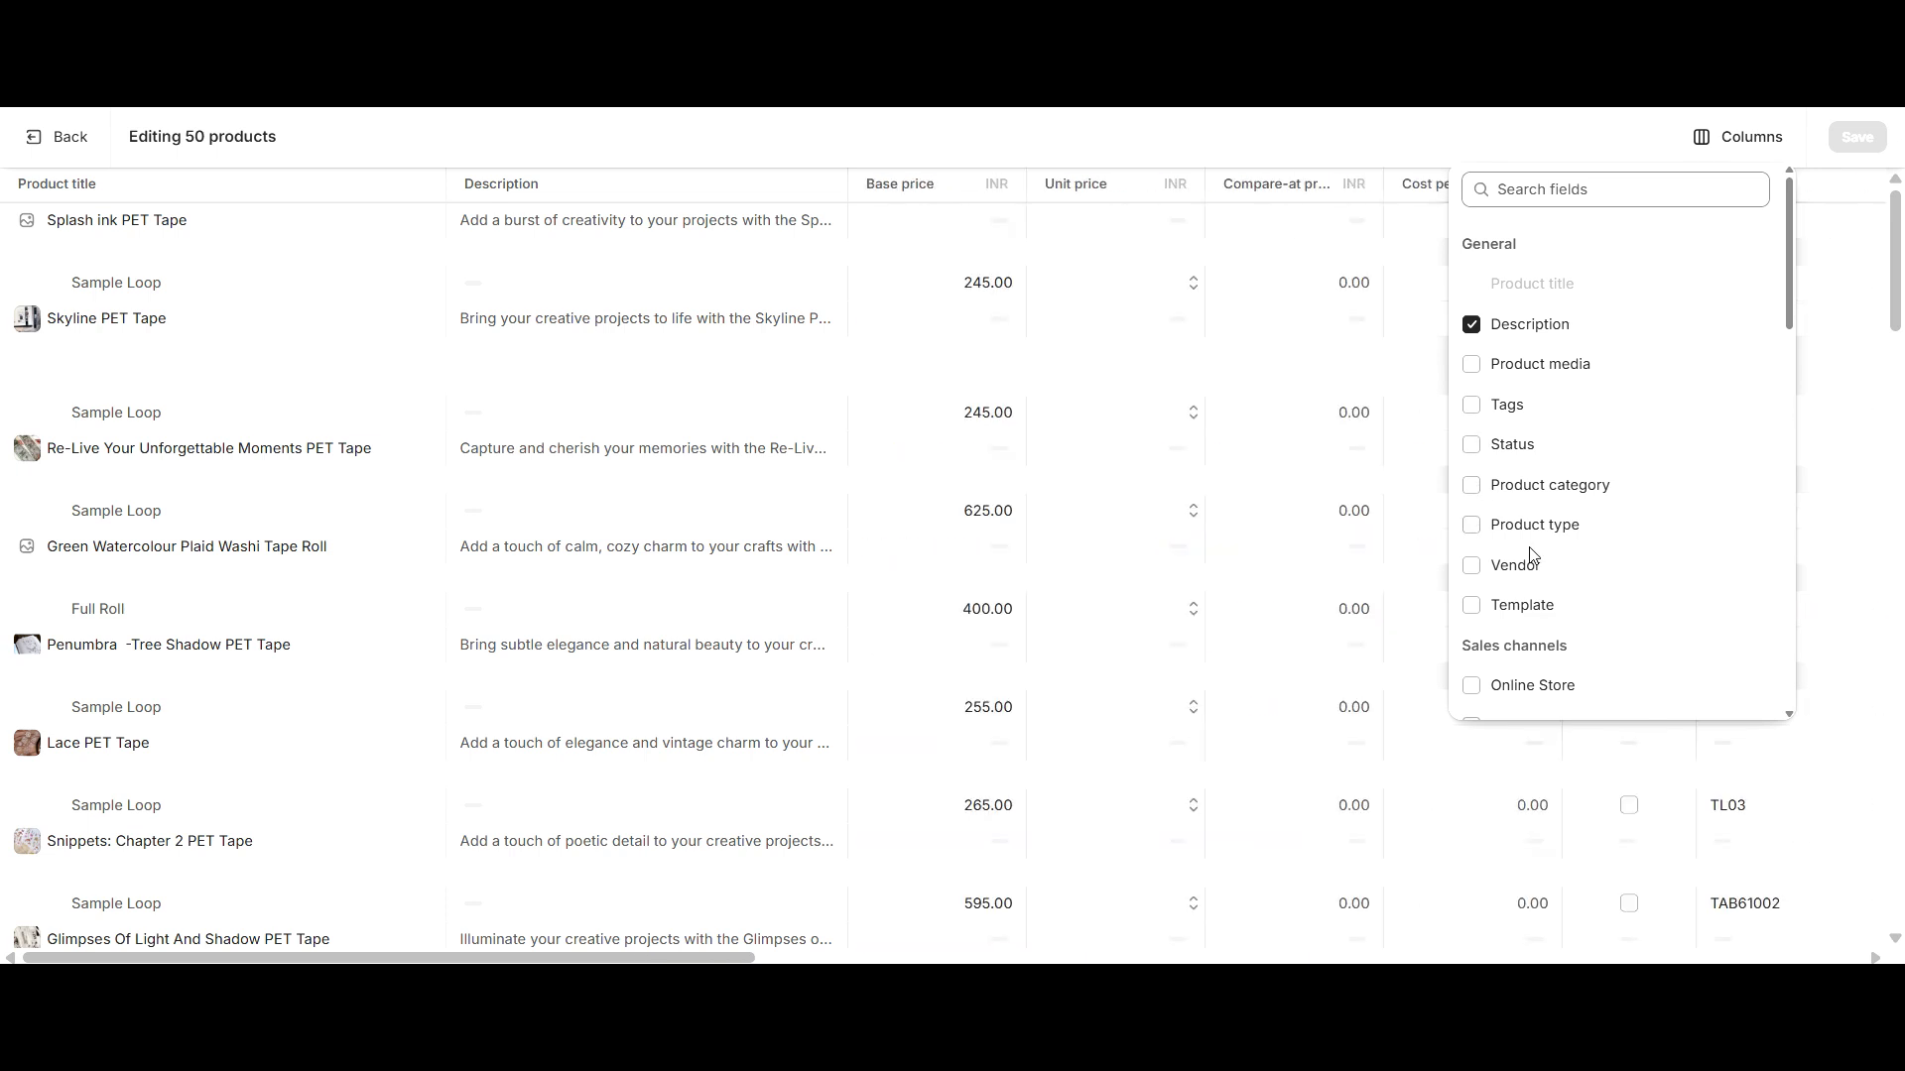
# Hide the pricing columns Base price, Unit price, Compare-at price, Cost per item and Charge taxes.
pyautogui.scroll(-3, 1474, 570)
pyautogui.click(1473, 563)
pyautogui.click(1471, 601)
pyautogui.click(1471, 601)
pyautogui.click(1471, 642)
pyautogui.click(1471, 680)
pyautogui.click(1471, 599)
pyautogui.scroll(-3, 1471, 599)
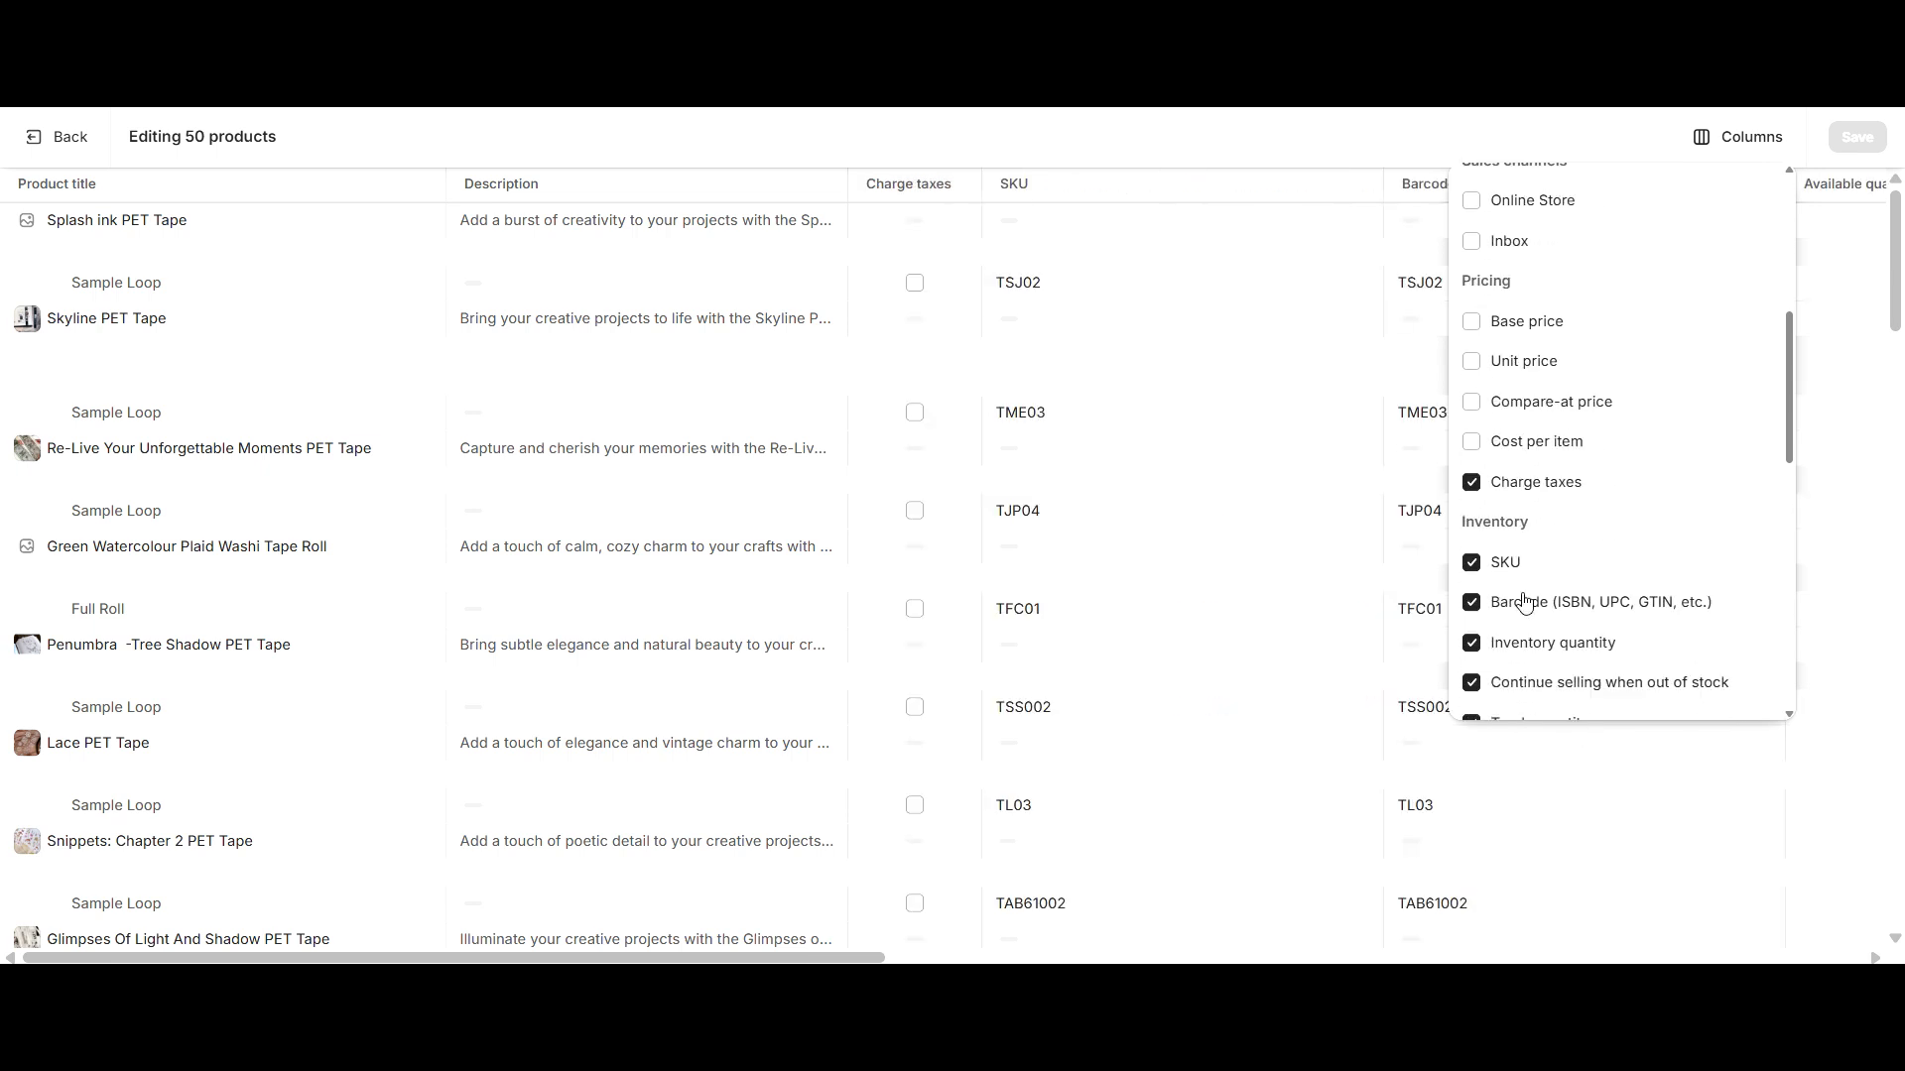
pyautogui.click(1472, 471)
# Hide the inventory columns SKU, Barcode, Inventory quantity, Continue selling when out of stock and Track quantity.
pyautogui.click(1471, 553)
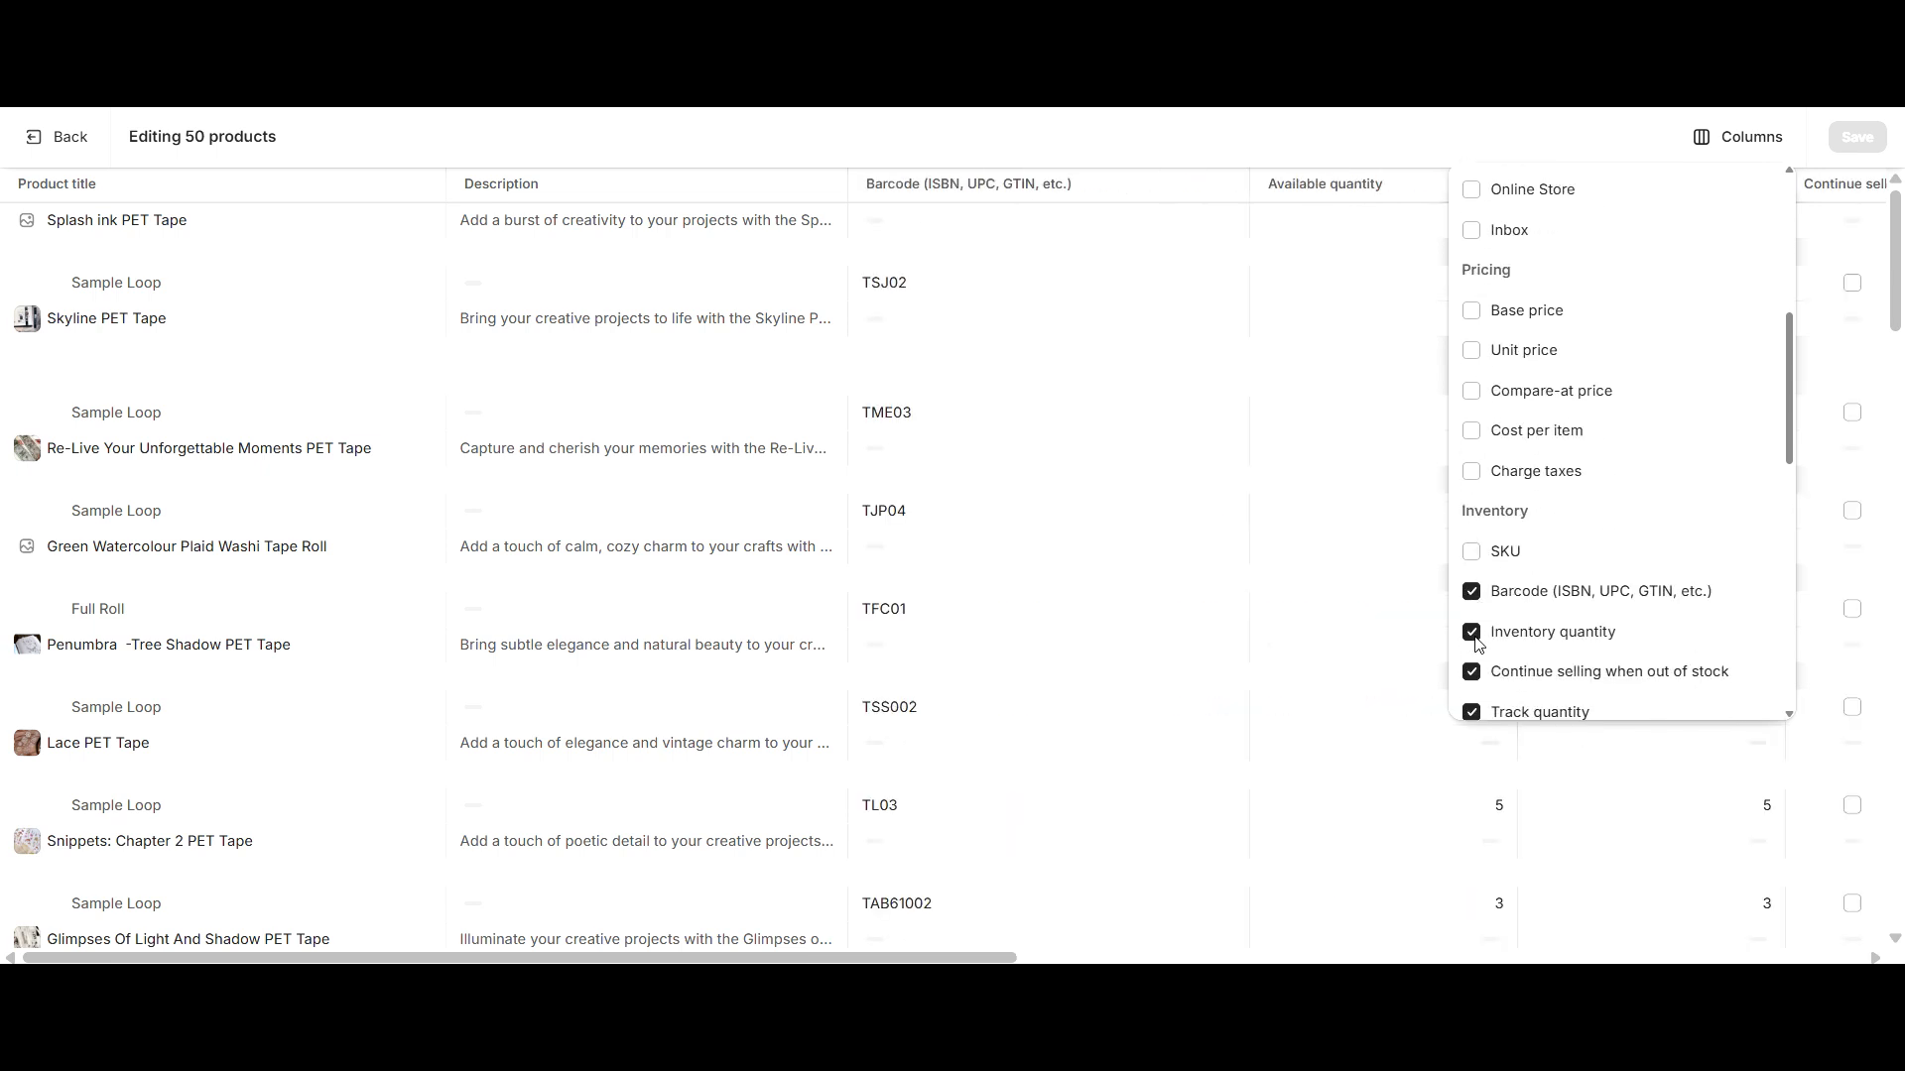
pyautogui.click(1472, 591)
pyautogui.click(1471, 632)
pyautogui.click(1472, 671)
pyautogui.scroll(-3, 1498, 518)
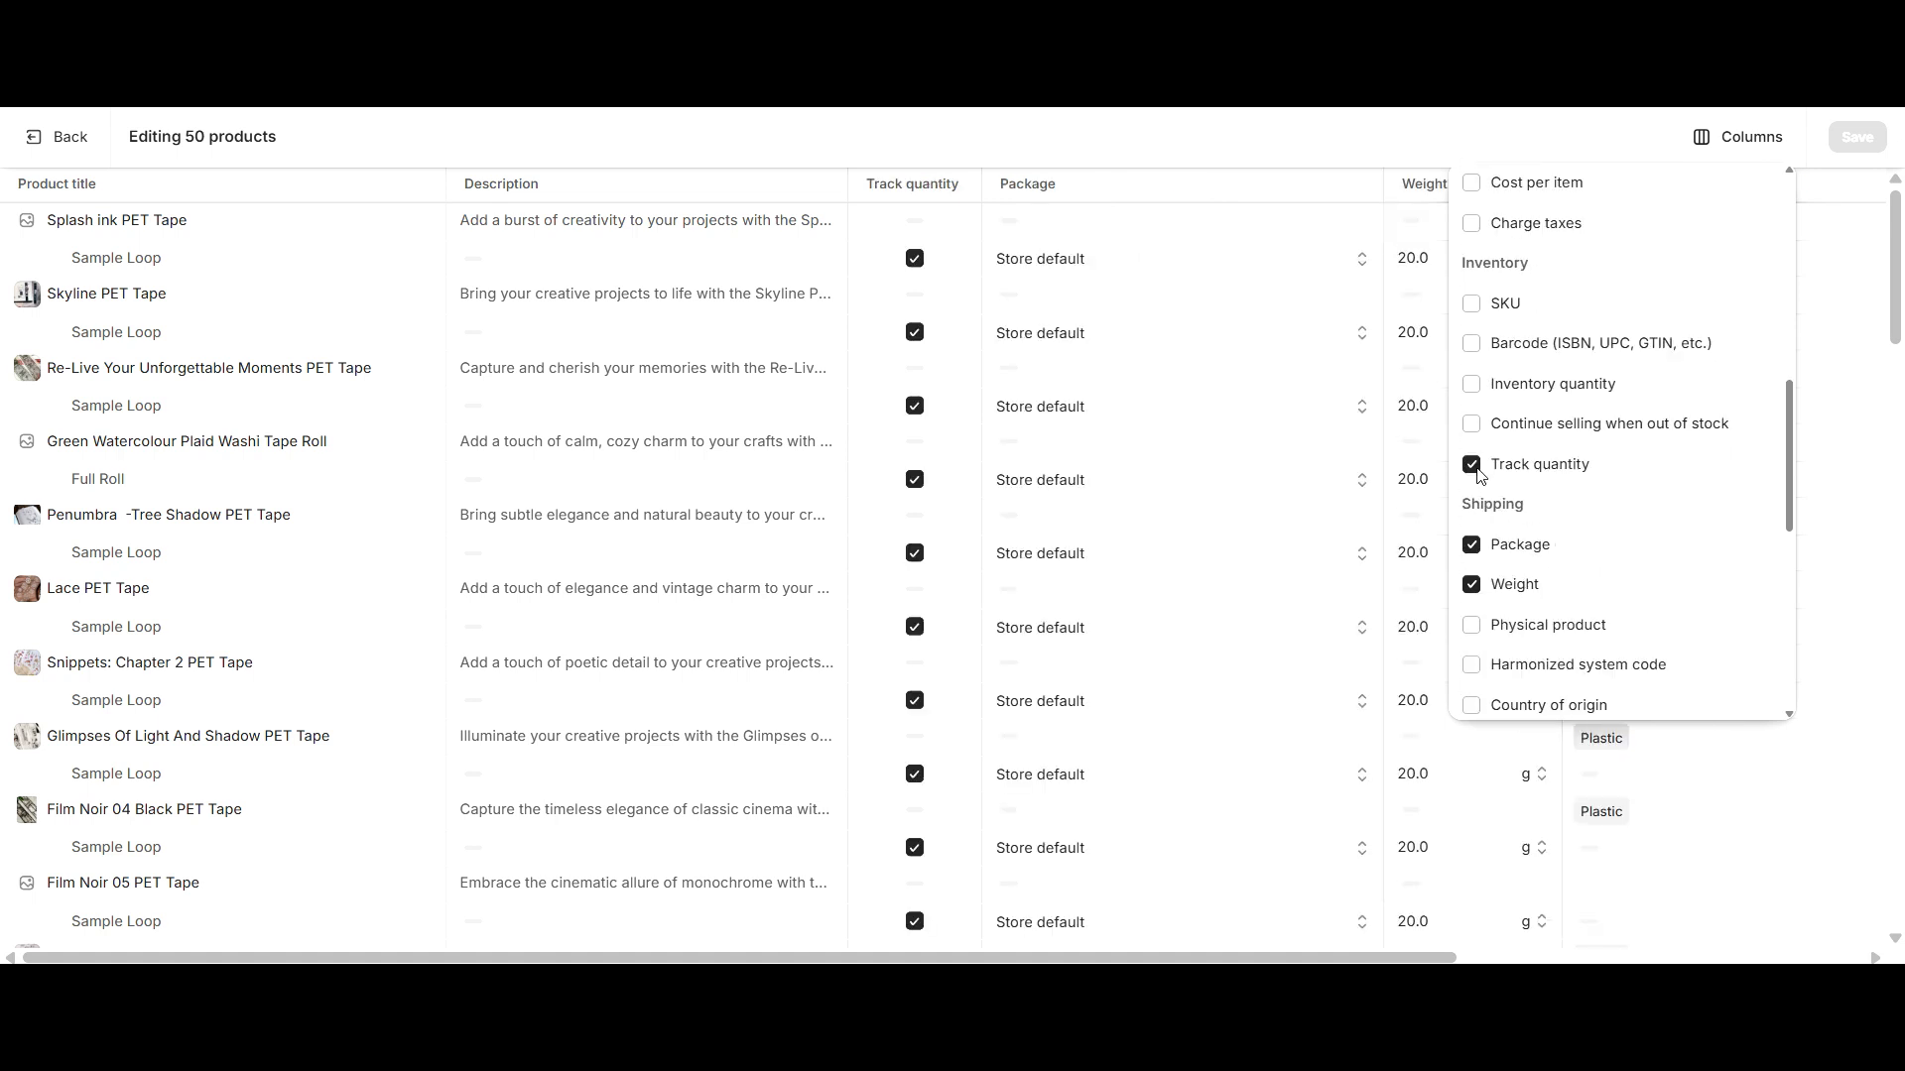
pyautogui.click(1474, 468)
# Hide the Weight, Package, Decoration material and Color columns, leaving only the product title and description.
pyautogui.click(1473, 585)
pyautogui.click(1473, 545)
pyautogui.scroll(-5, 1528, 536)
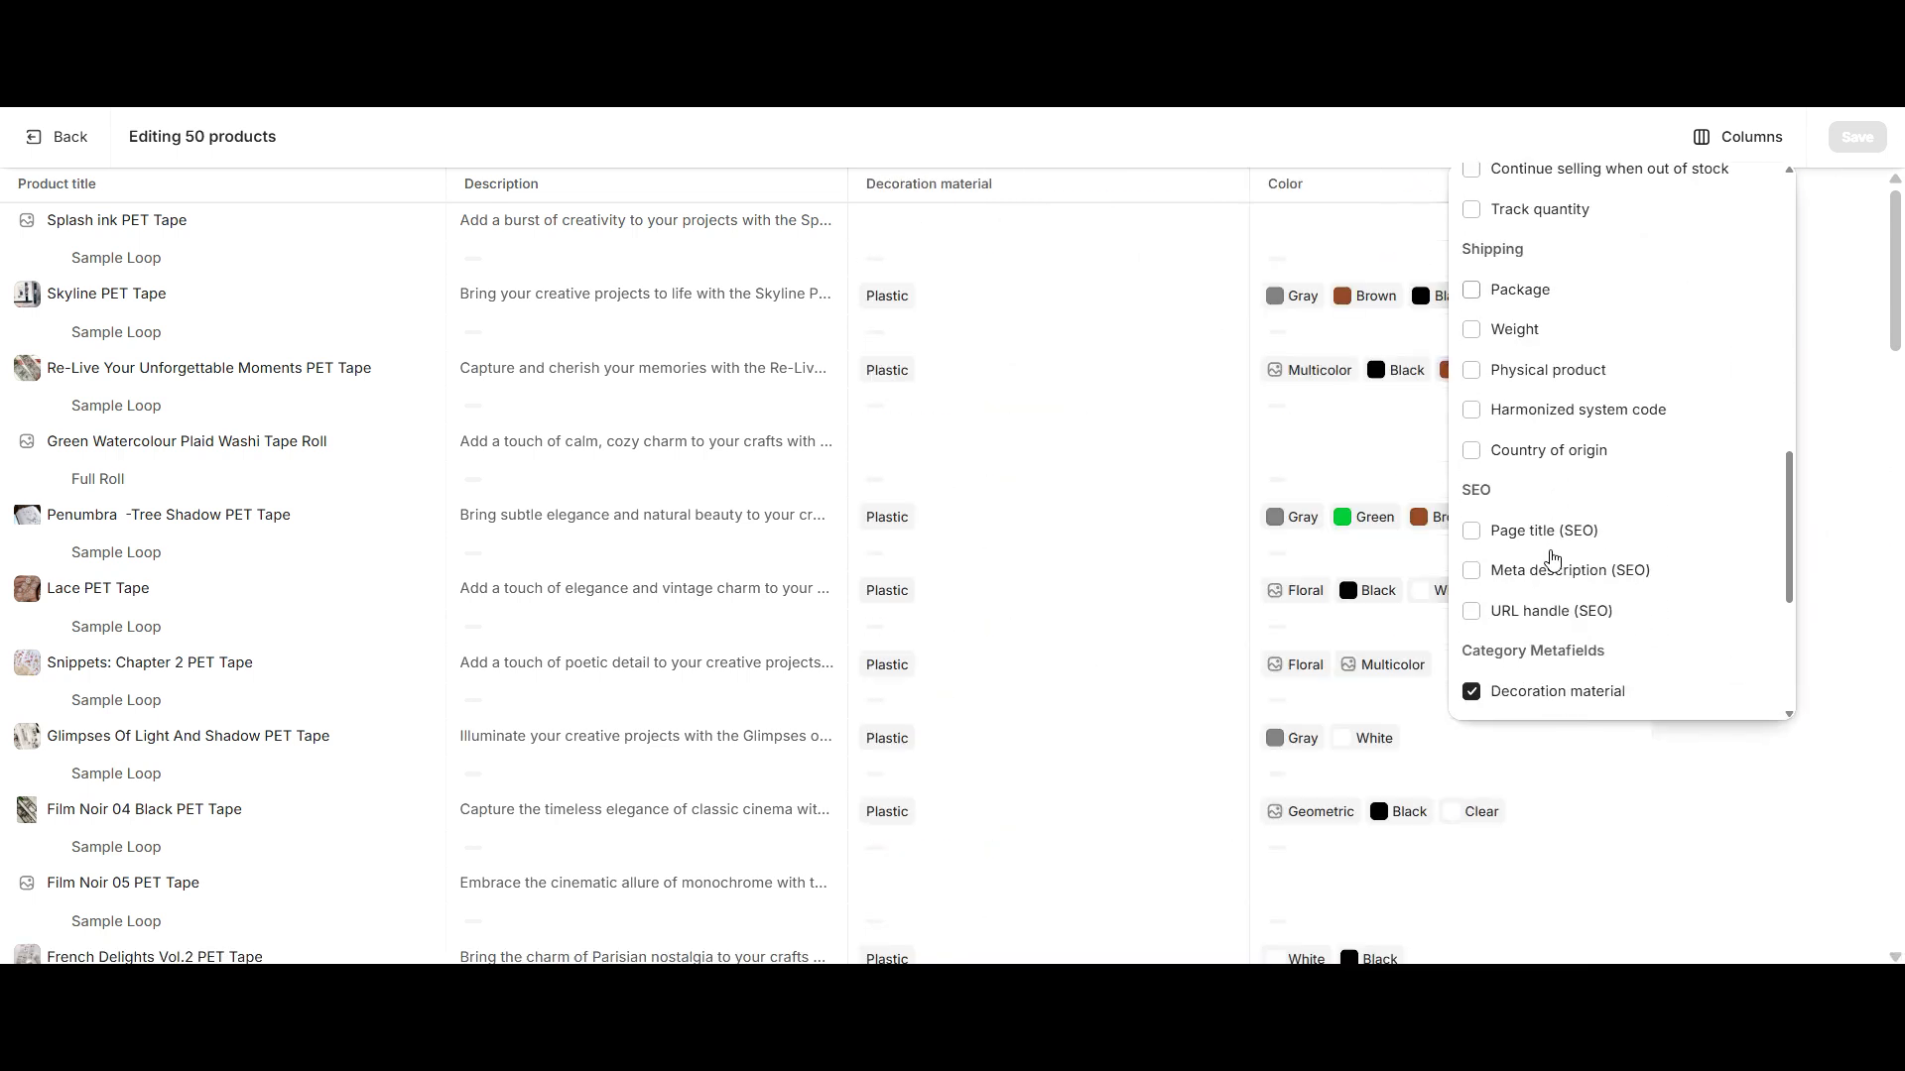
pyautogui.click(1472, 452)
pyautogui.click(1474, 492)
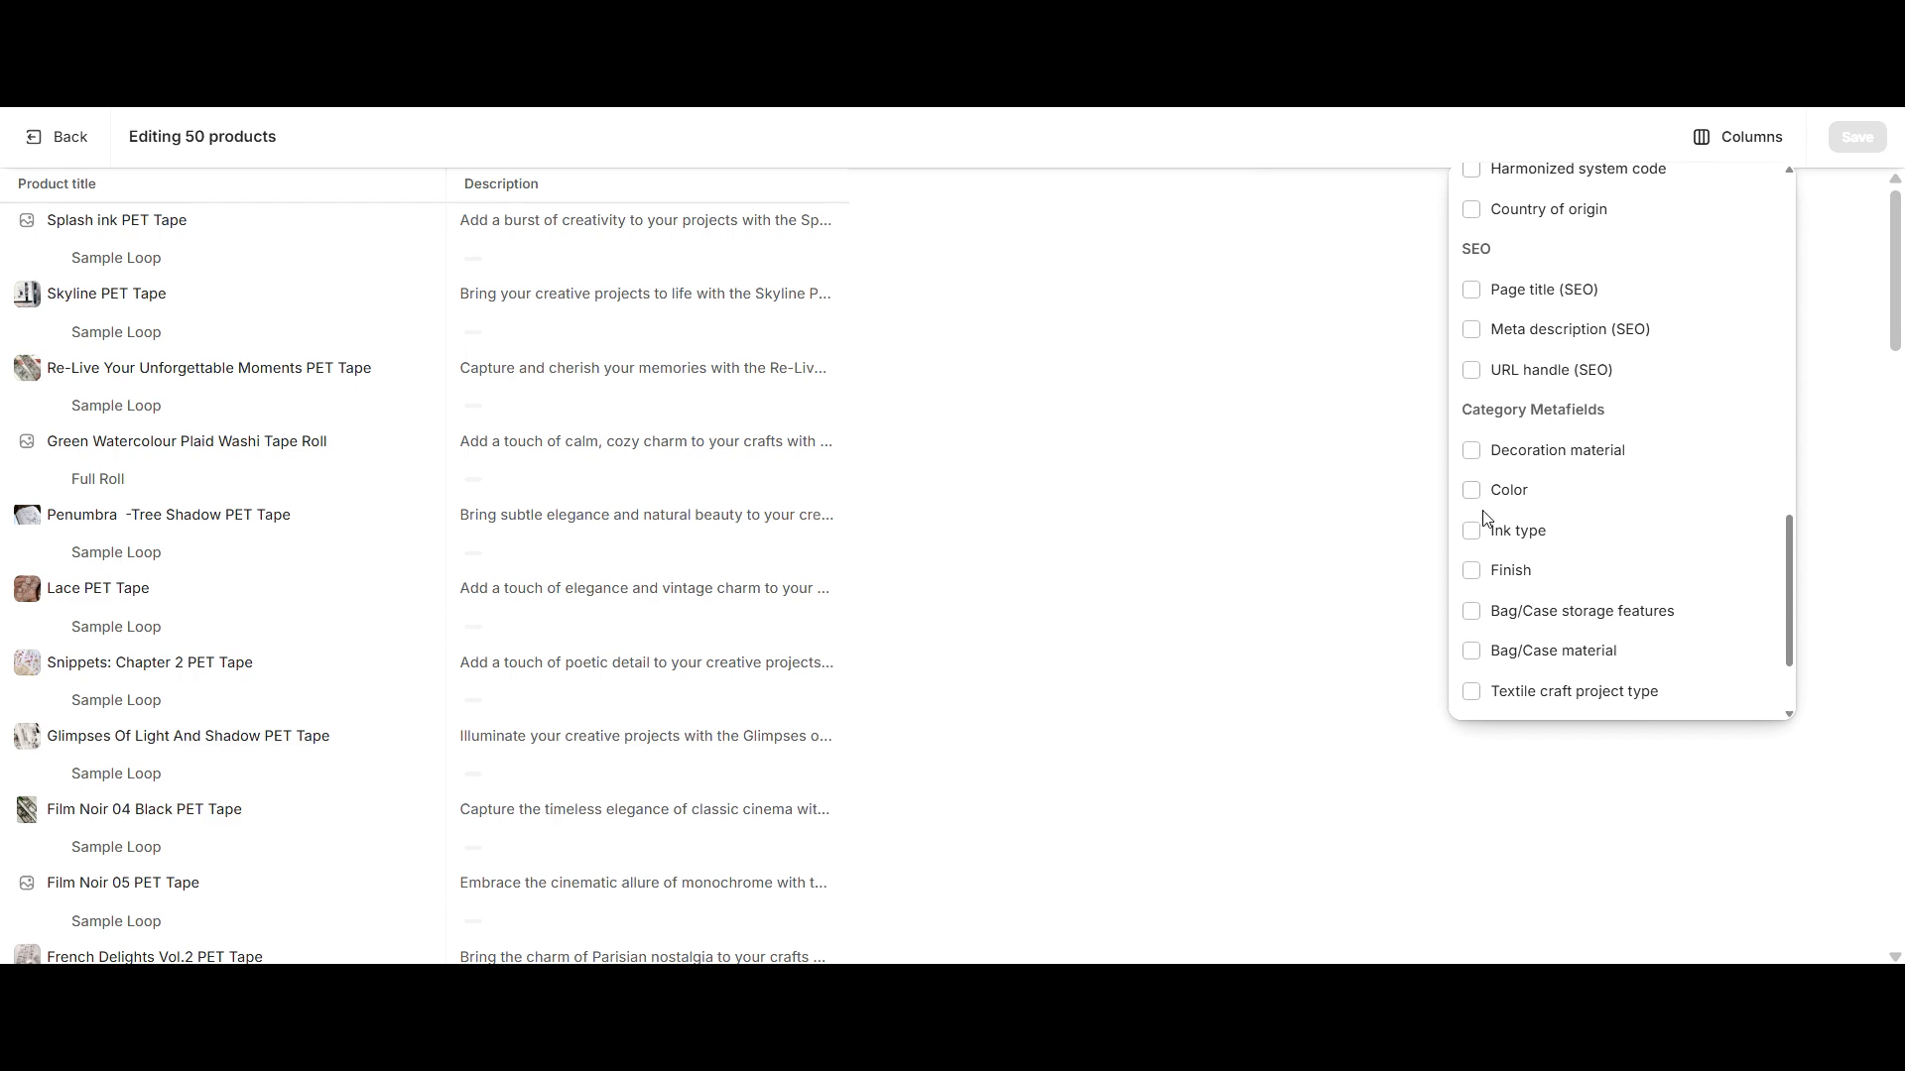
pyautogui.scroll(5, 1488, 516)
pyautogui.click(995, 363)
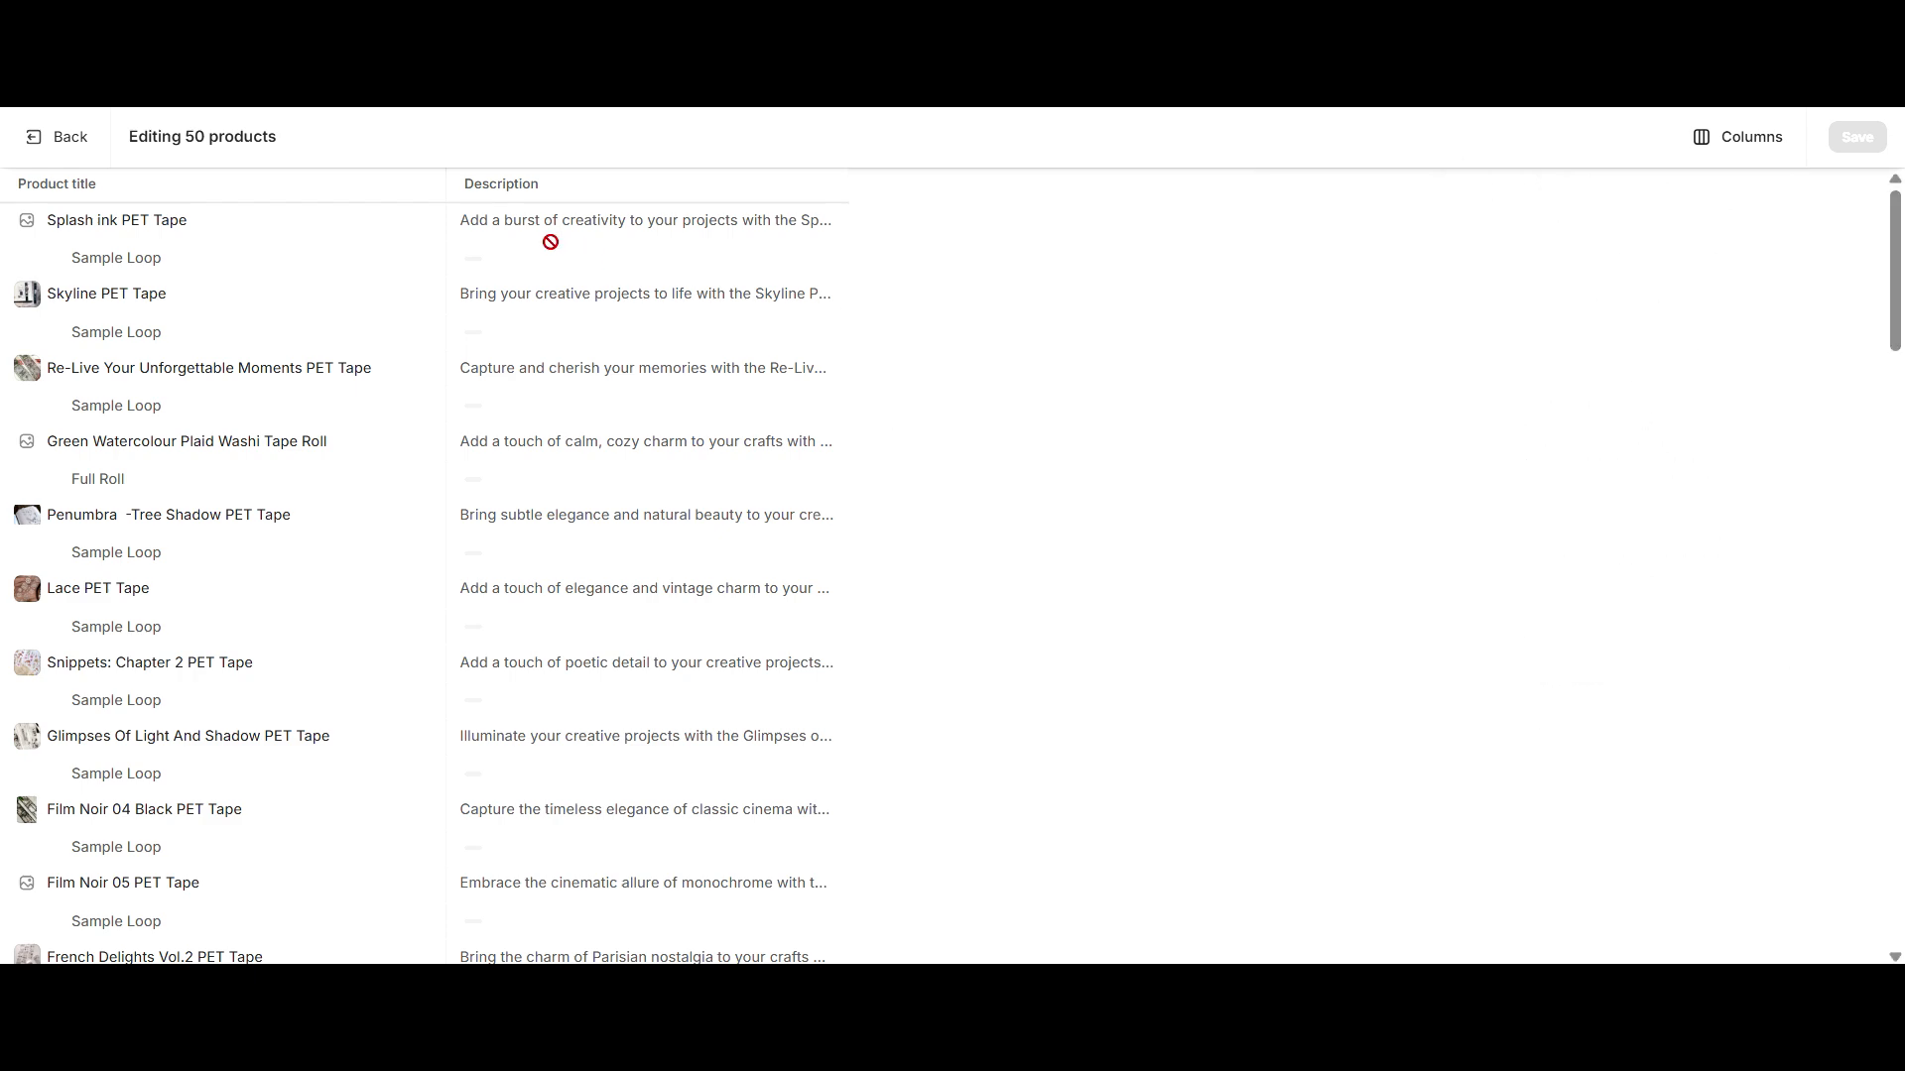
# View the full descriptions of Splash ink PET Tape and Skyline PET Tape in the bulk editor, and close each.
pyautogui.scroll(-4, 583, 535)
pyautogui.scroll(4, 585, 538)
pyautogui.click(553, 224)
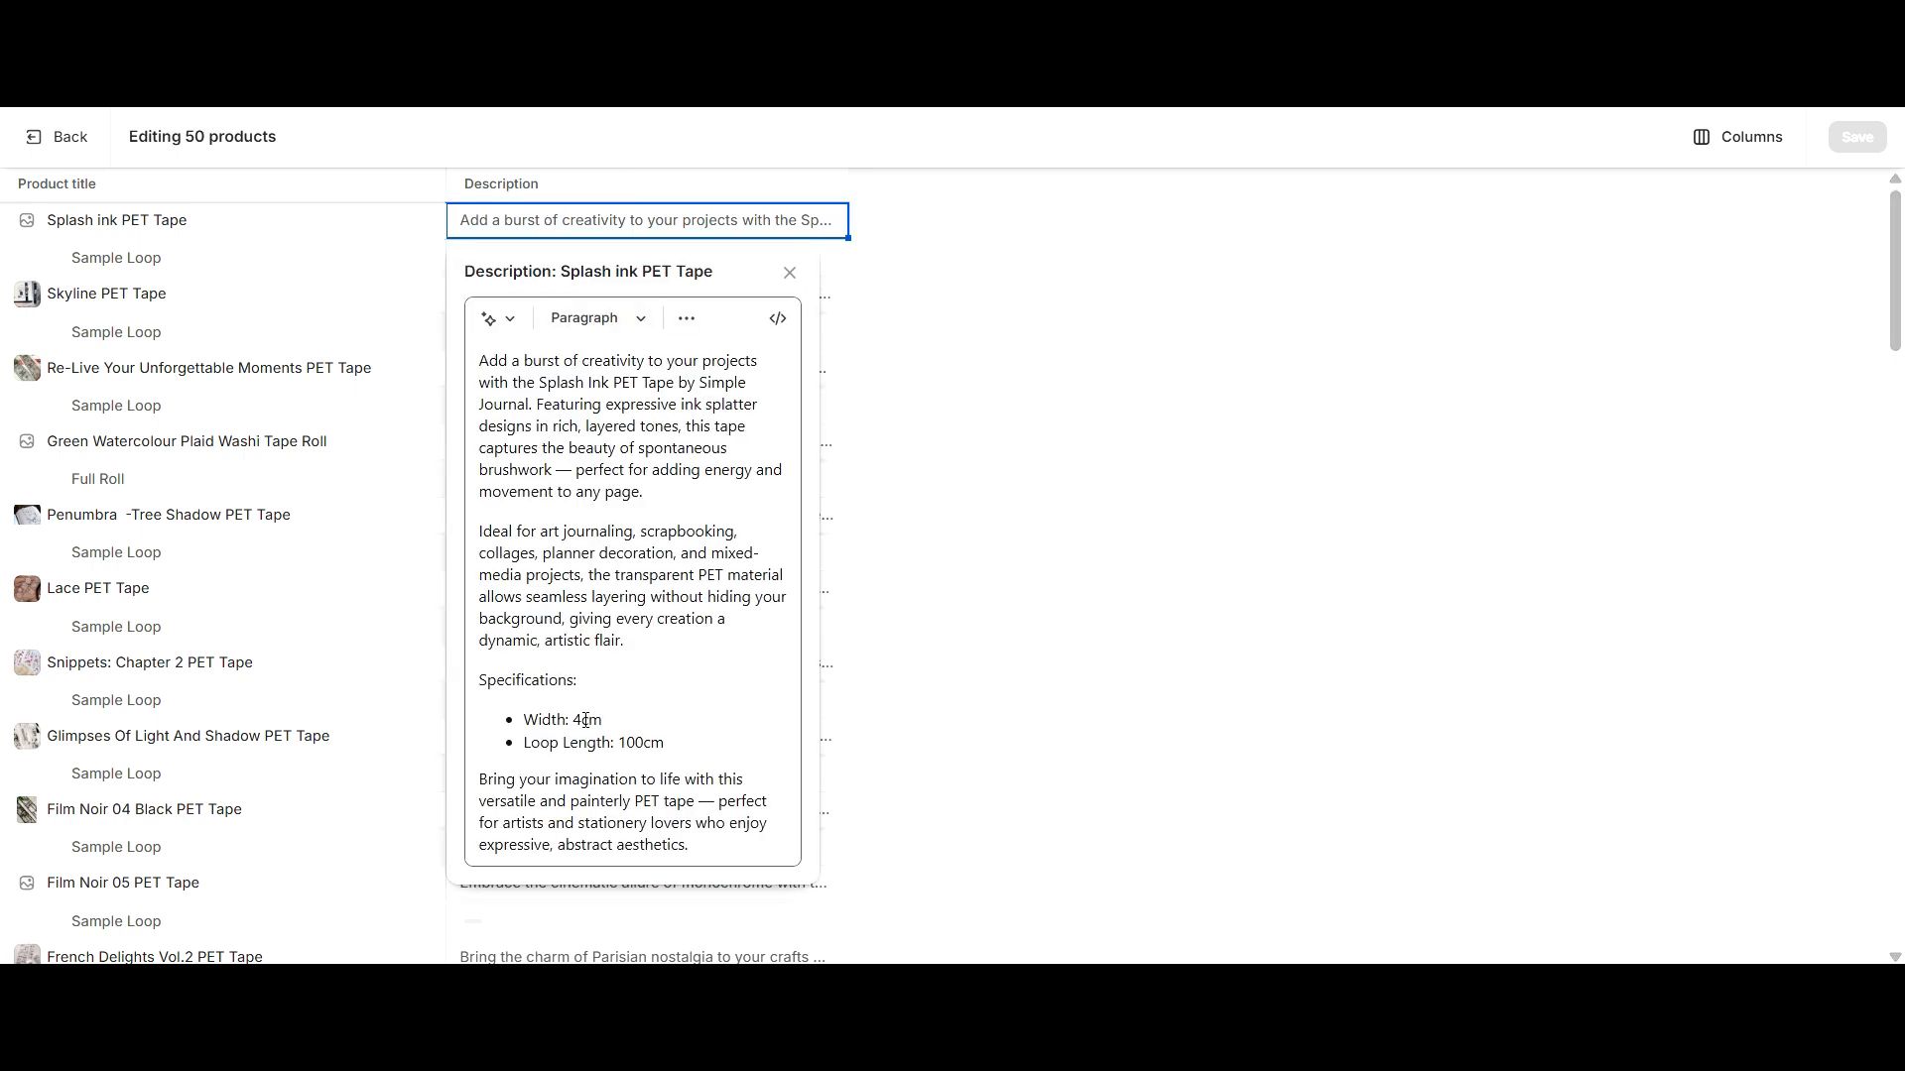
pyautogui.click(1151, 557)
pyautogui.click(714, 300)
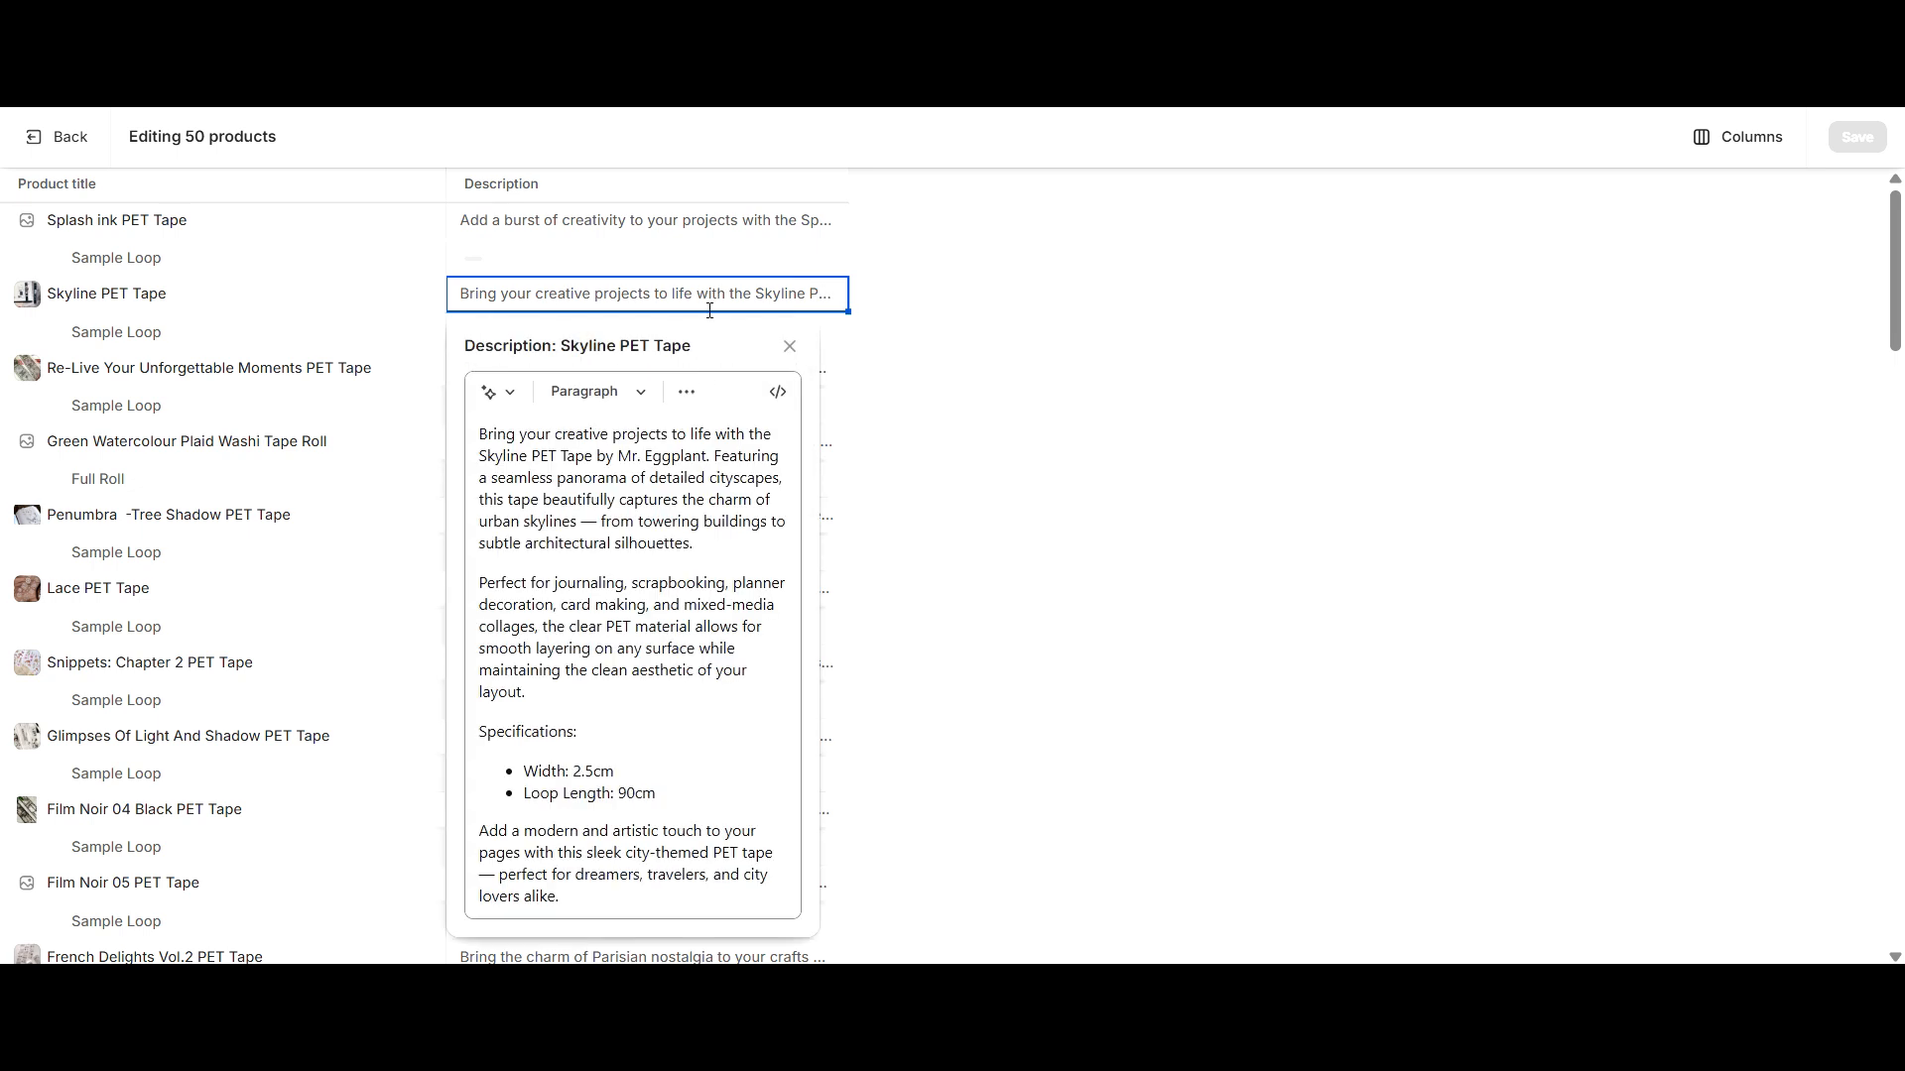
pyautogui.click(1157, 451)
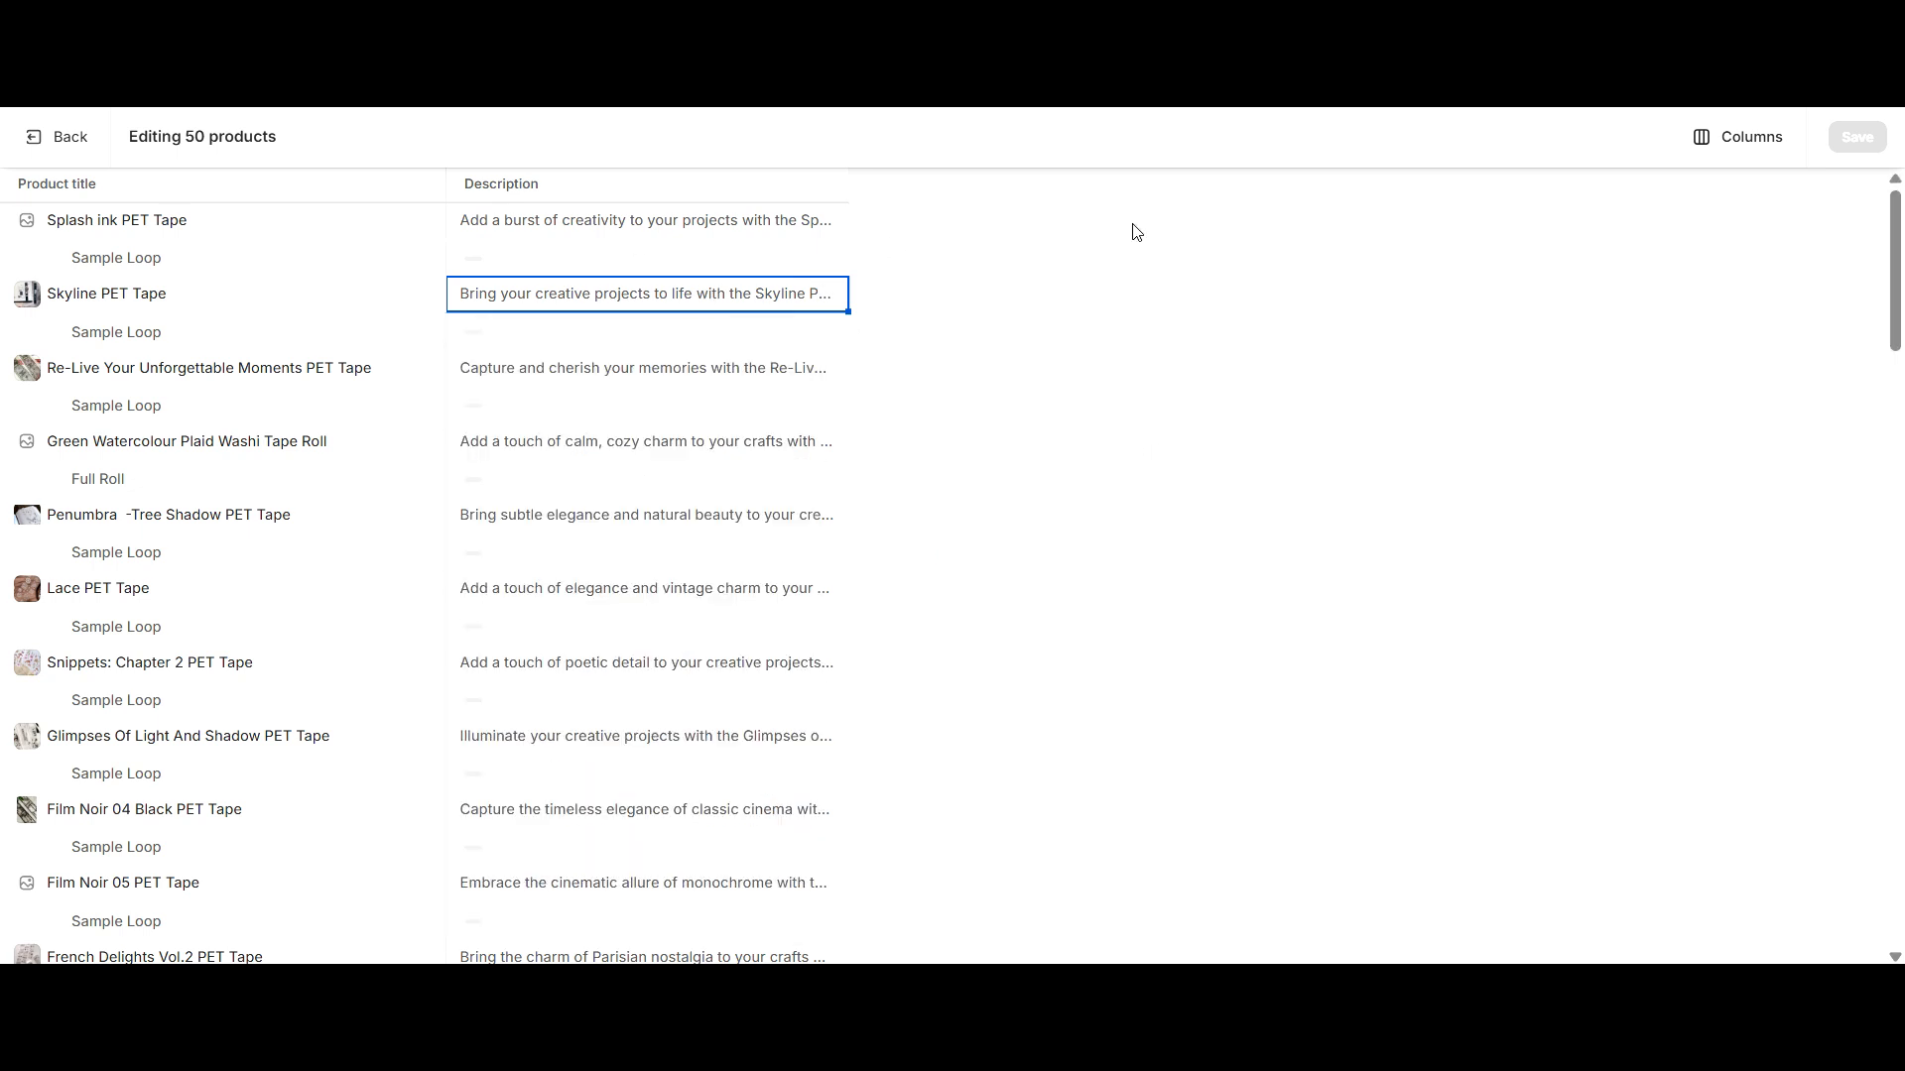
# Replace the Description column with the Tags column, and open the tag list of Skyline PET Tape to view it.
pyautogui.click(1726, 146)
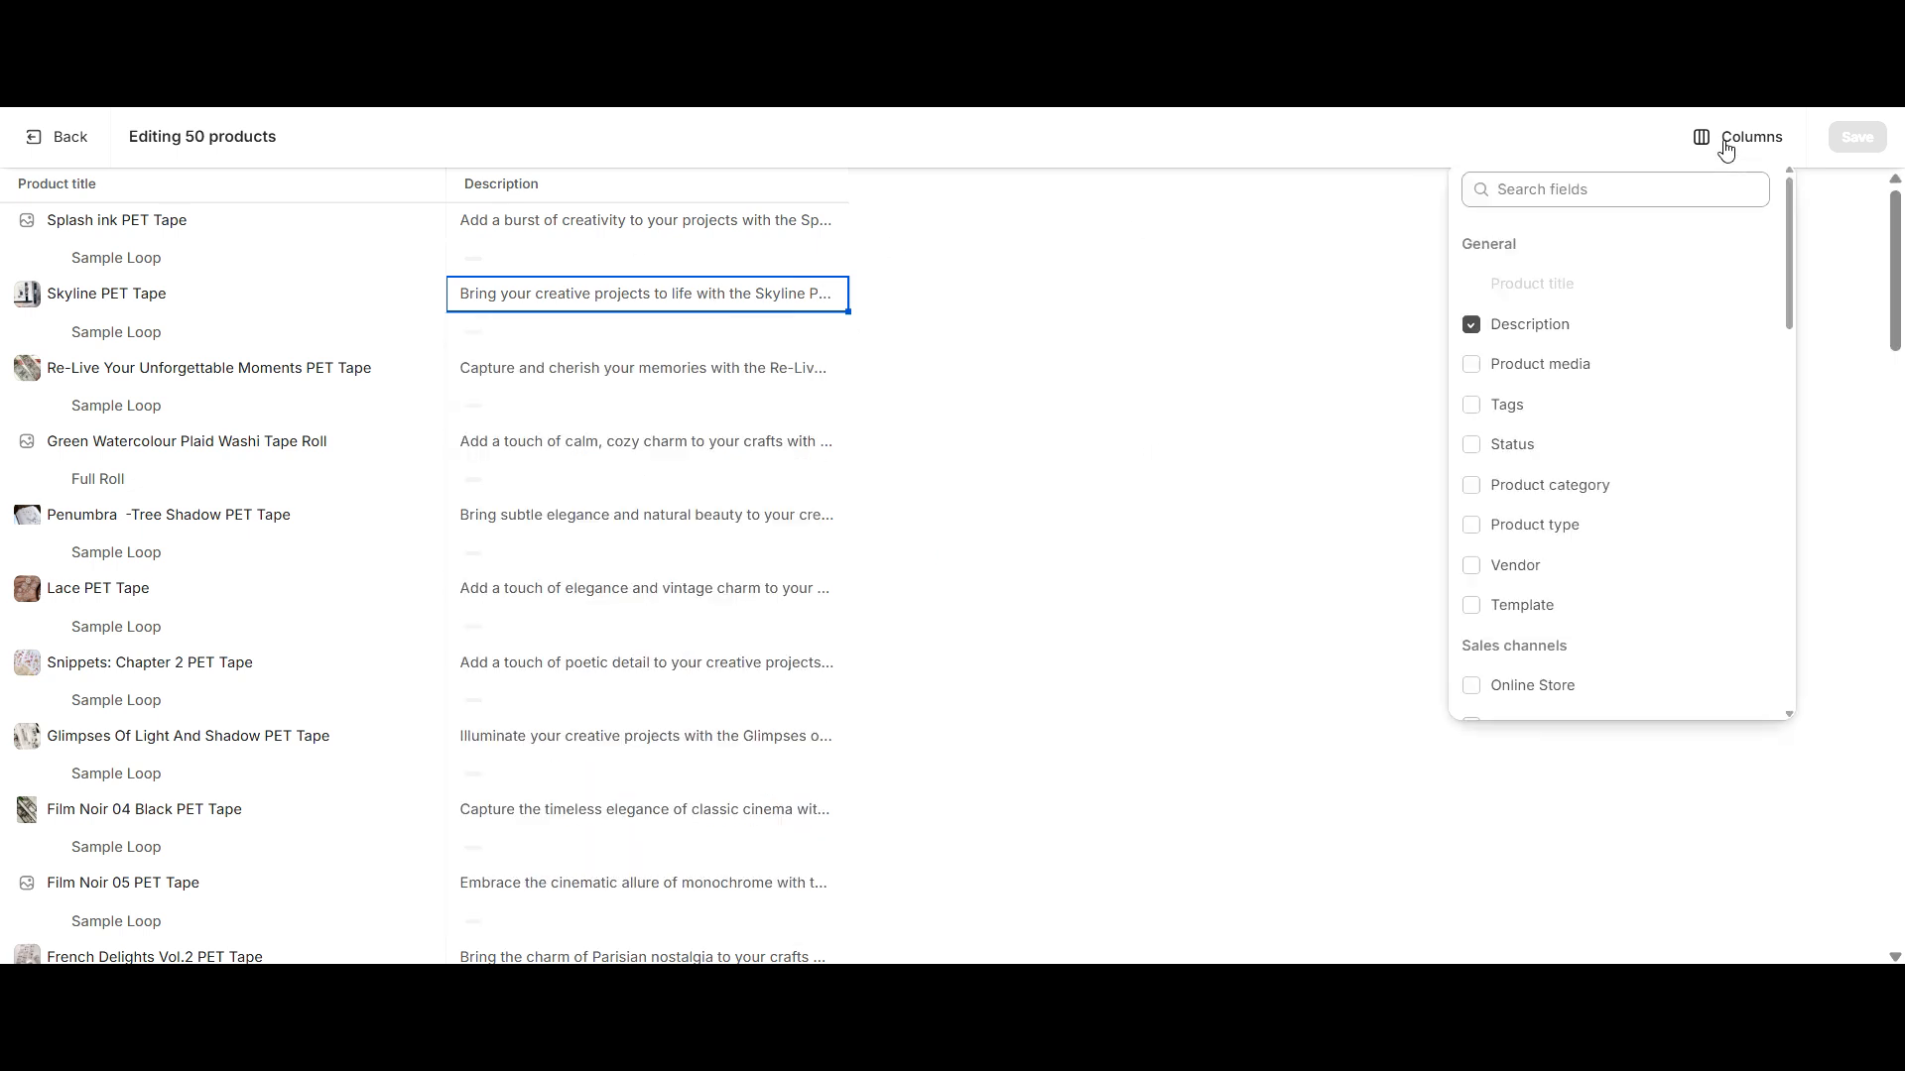
pyautogui.click(1473, 327)
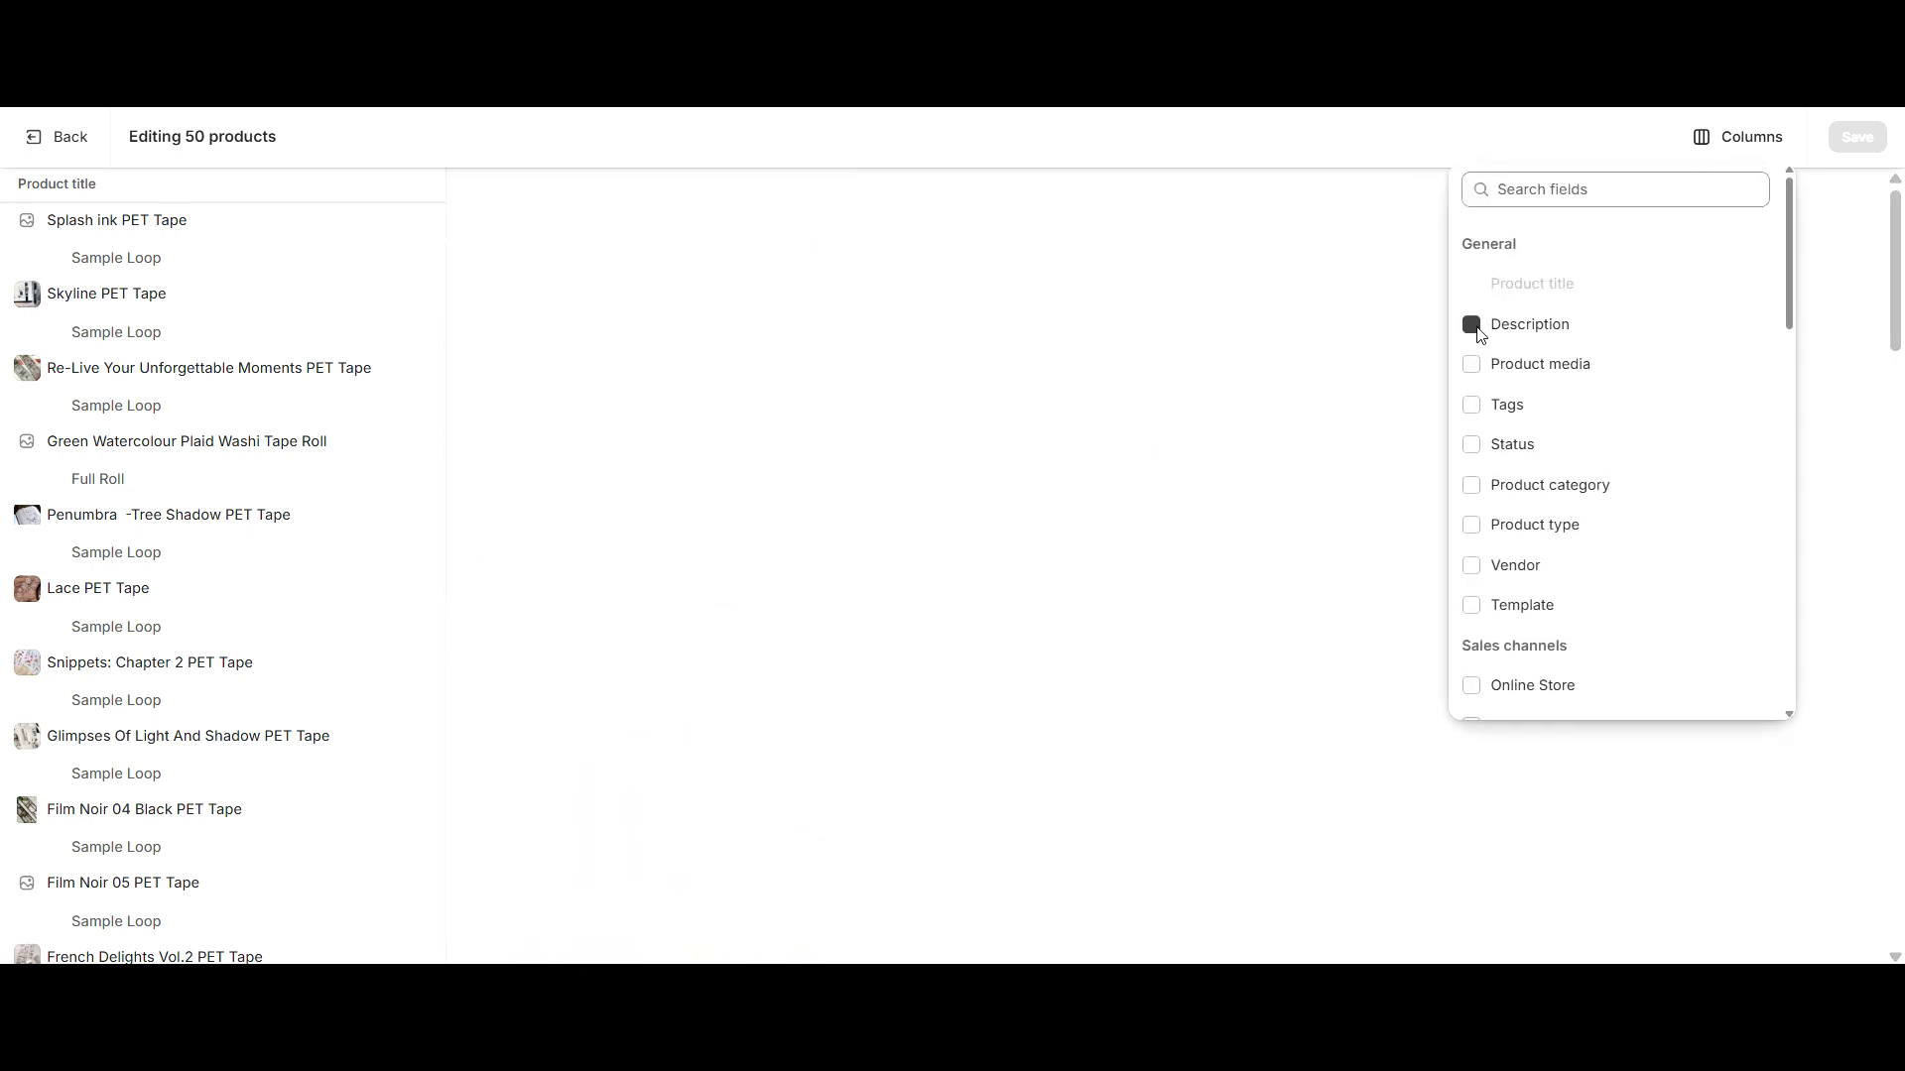
pyautogui.click(1472, 407)
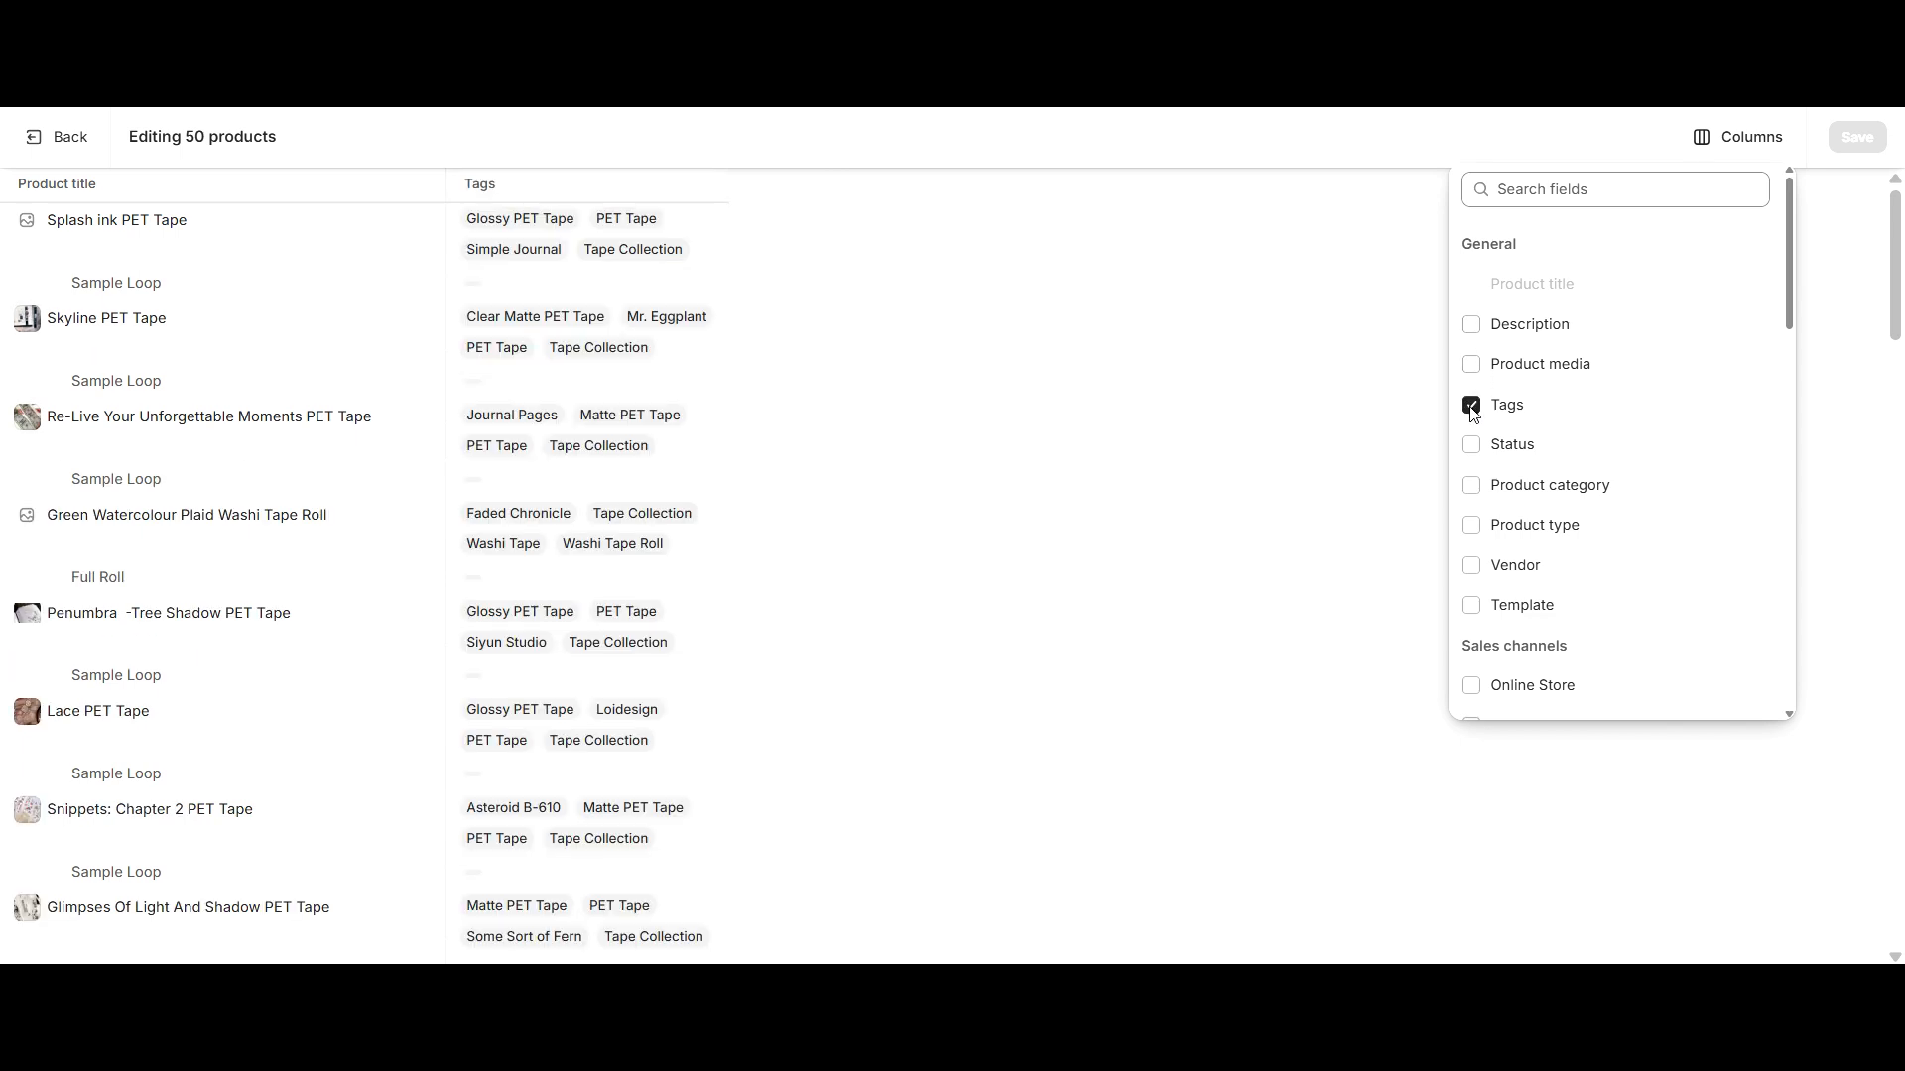
pyautogui.click(517, 325)
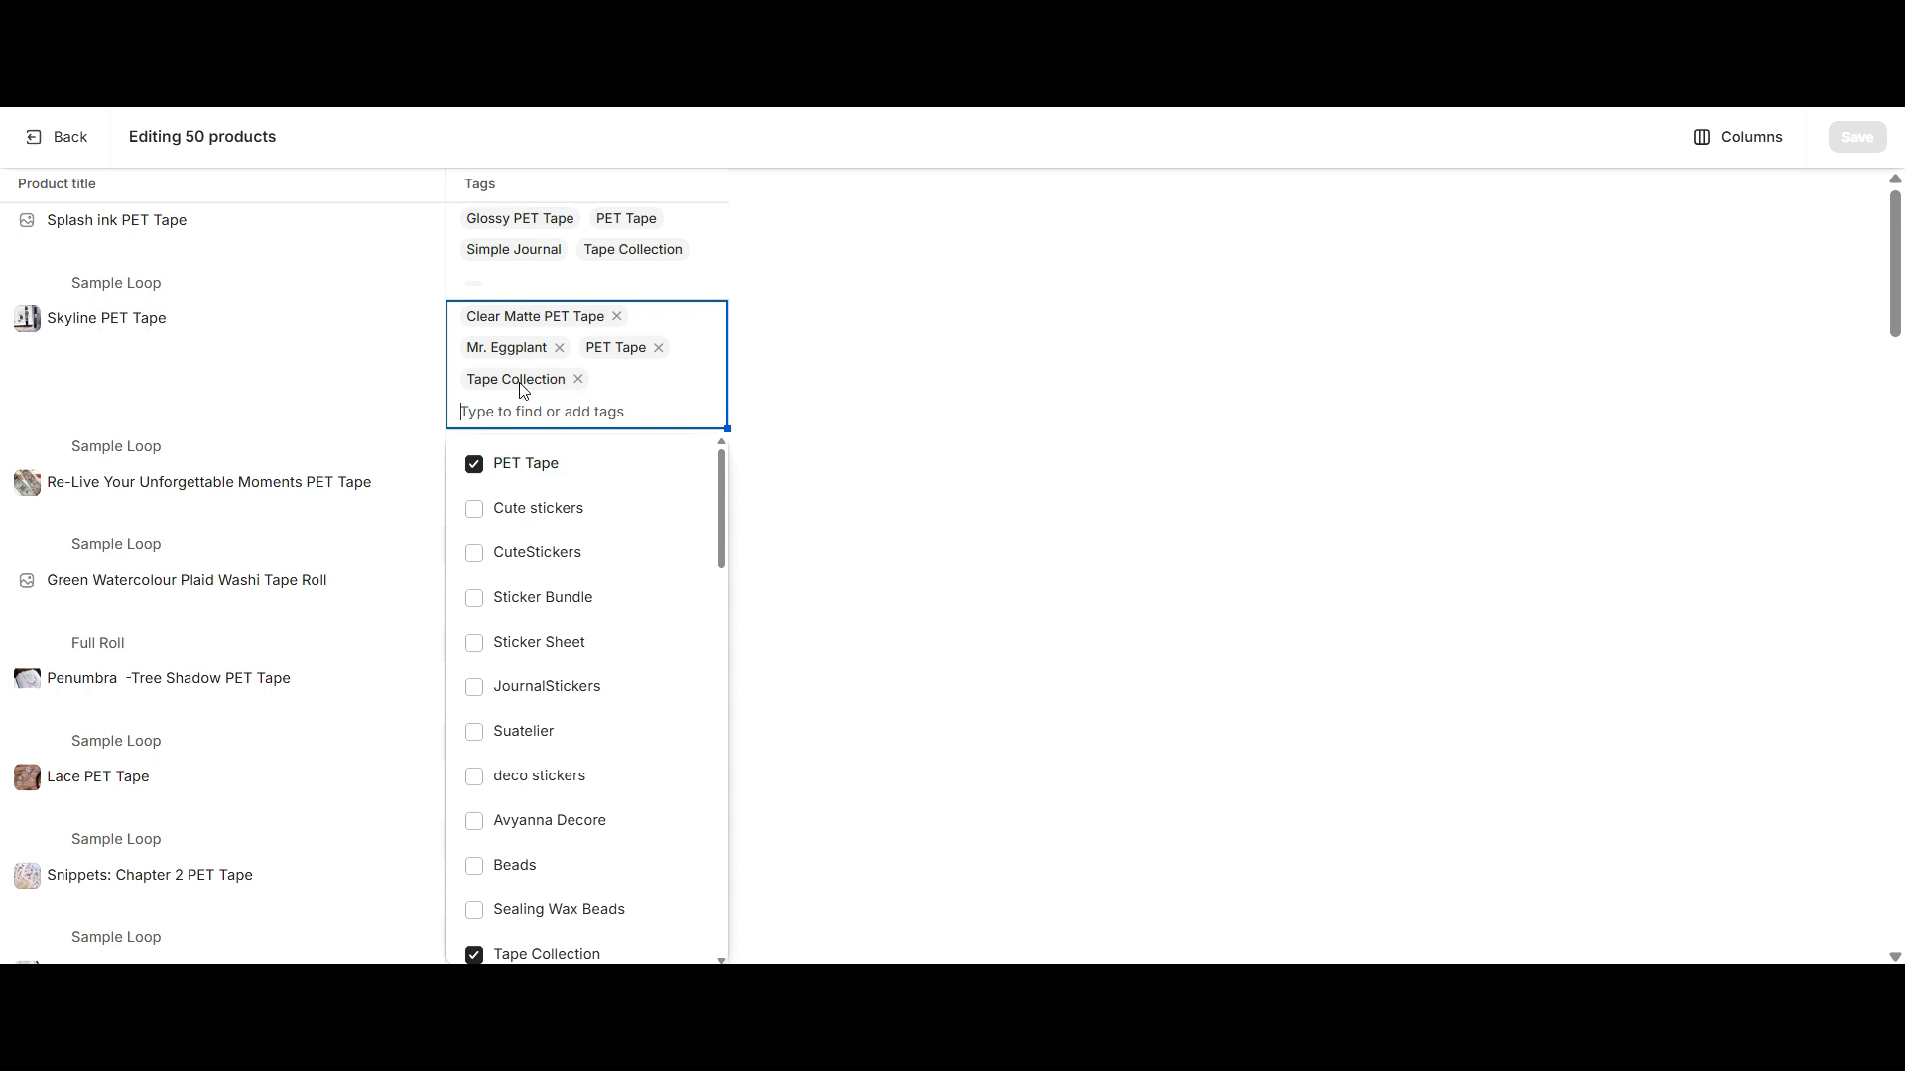
pyautogui.click(972, 395)
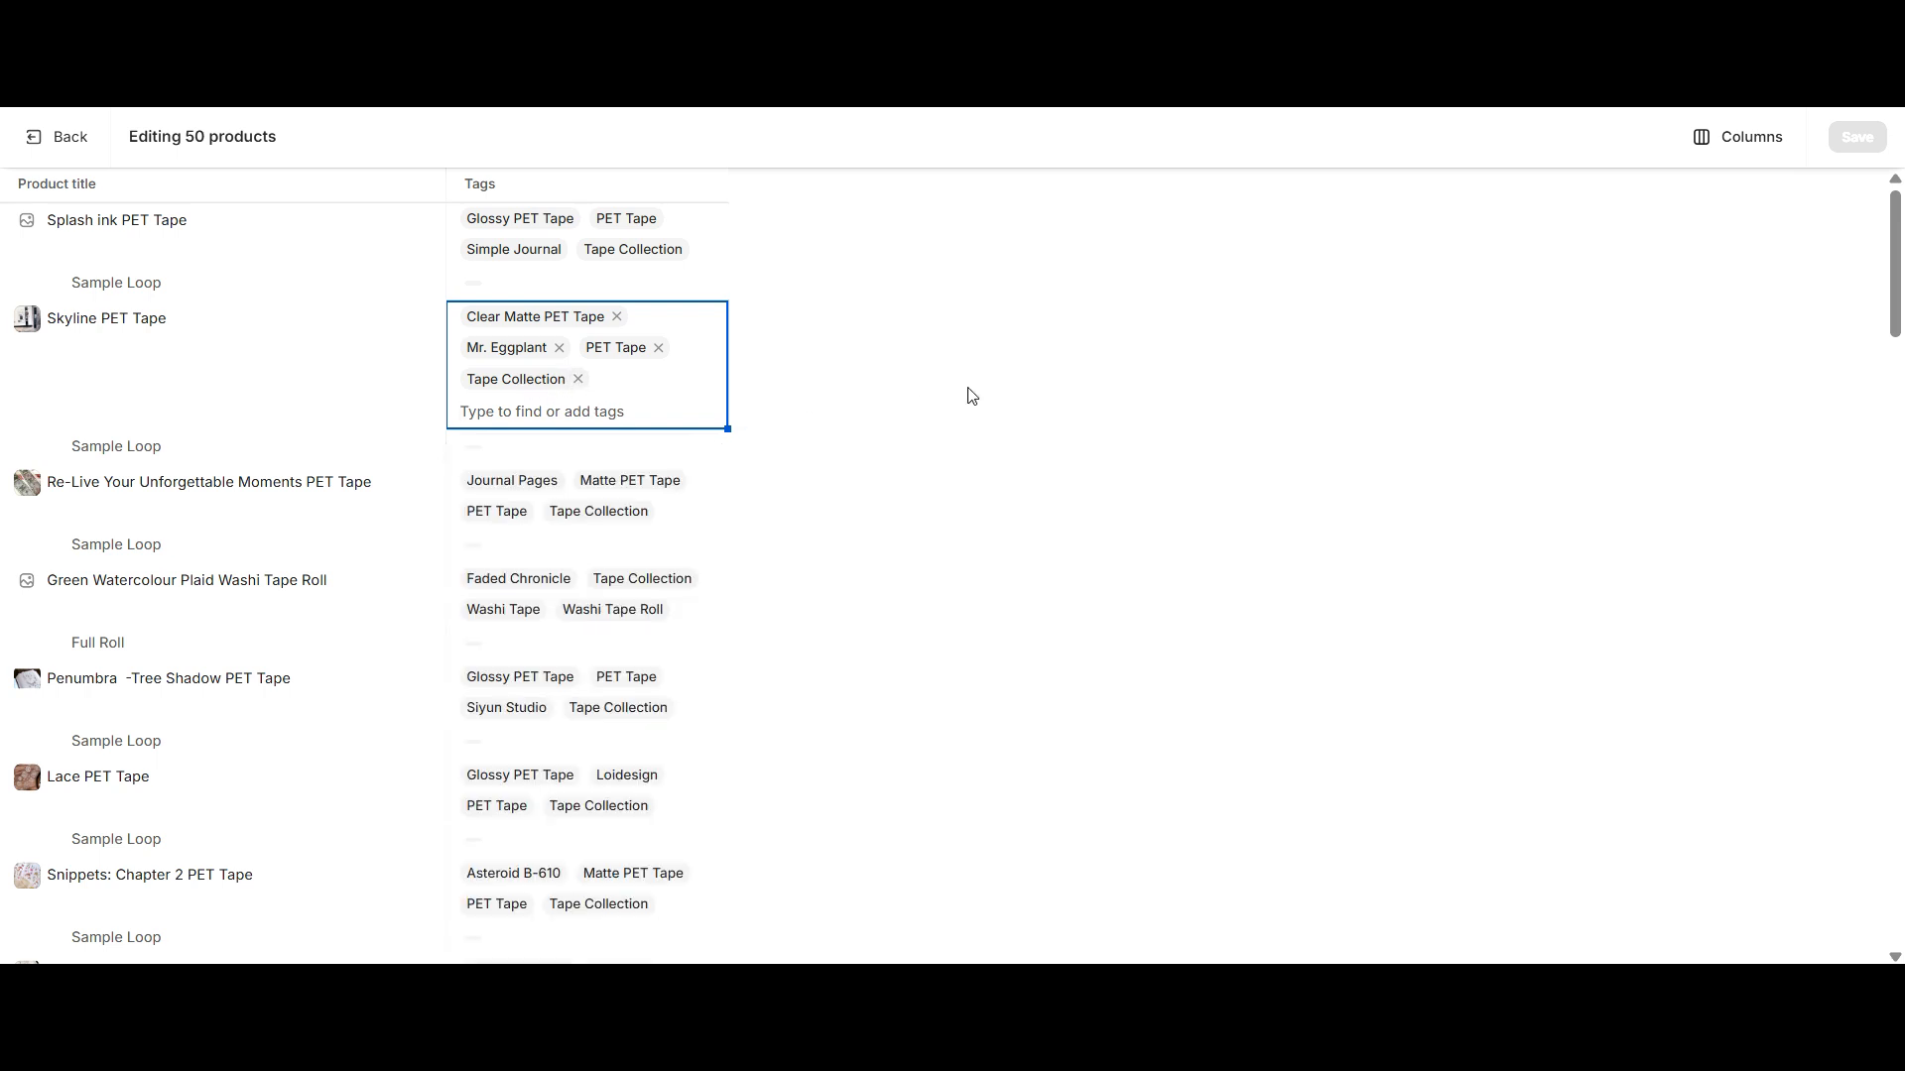
# Hide the Tags column and show the Vendor column instead.
pyautogui.click(1731, 137)
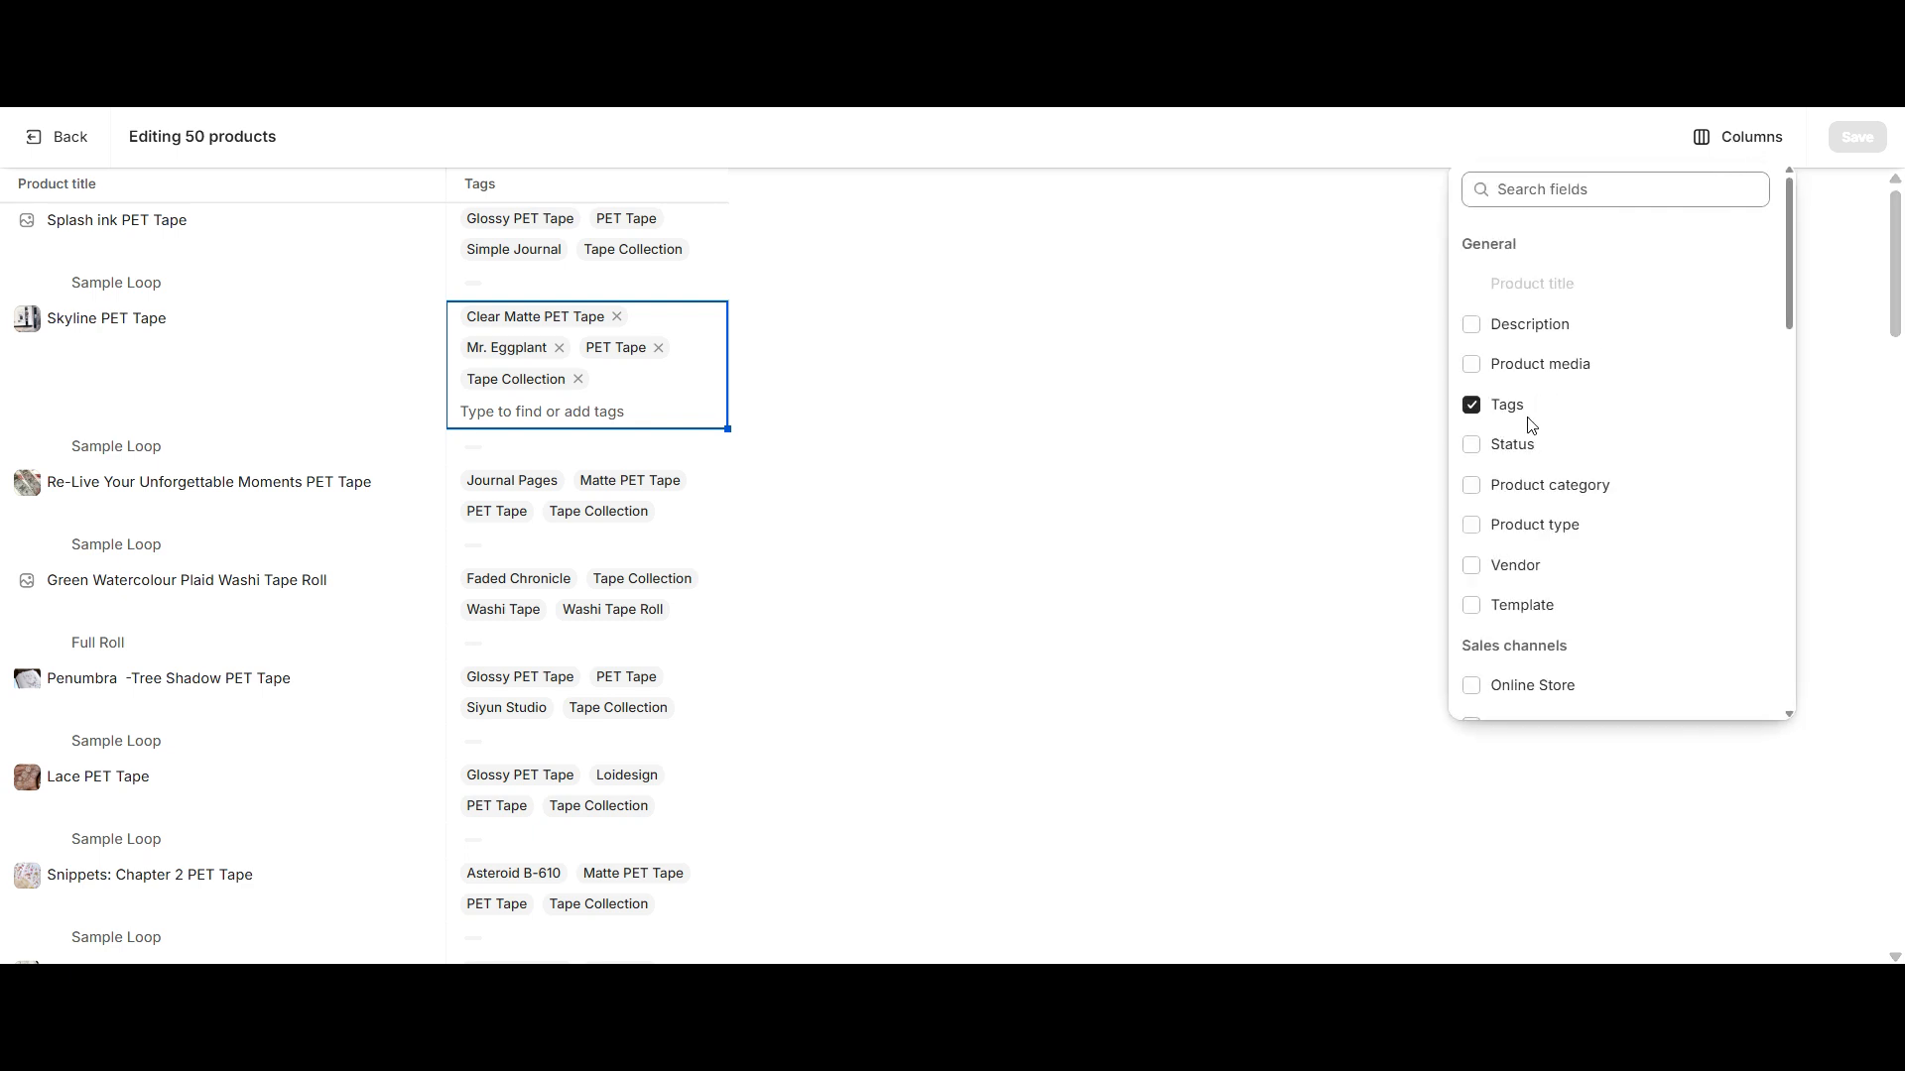
pyautogui.click(1471, 405)
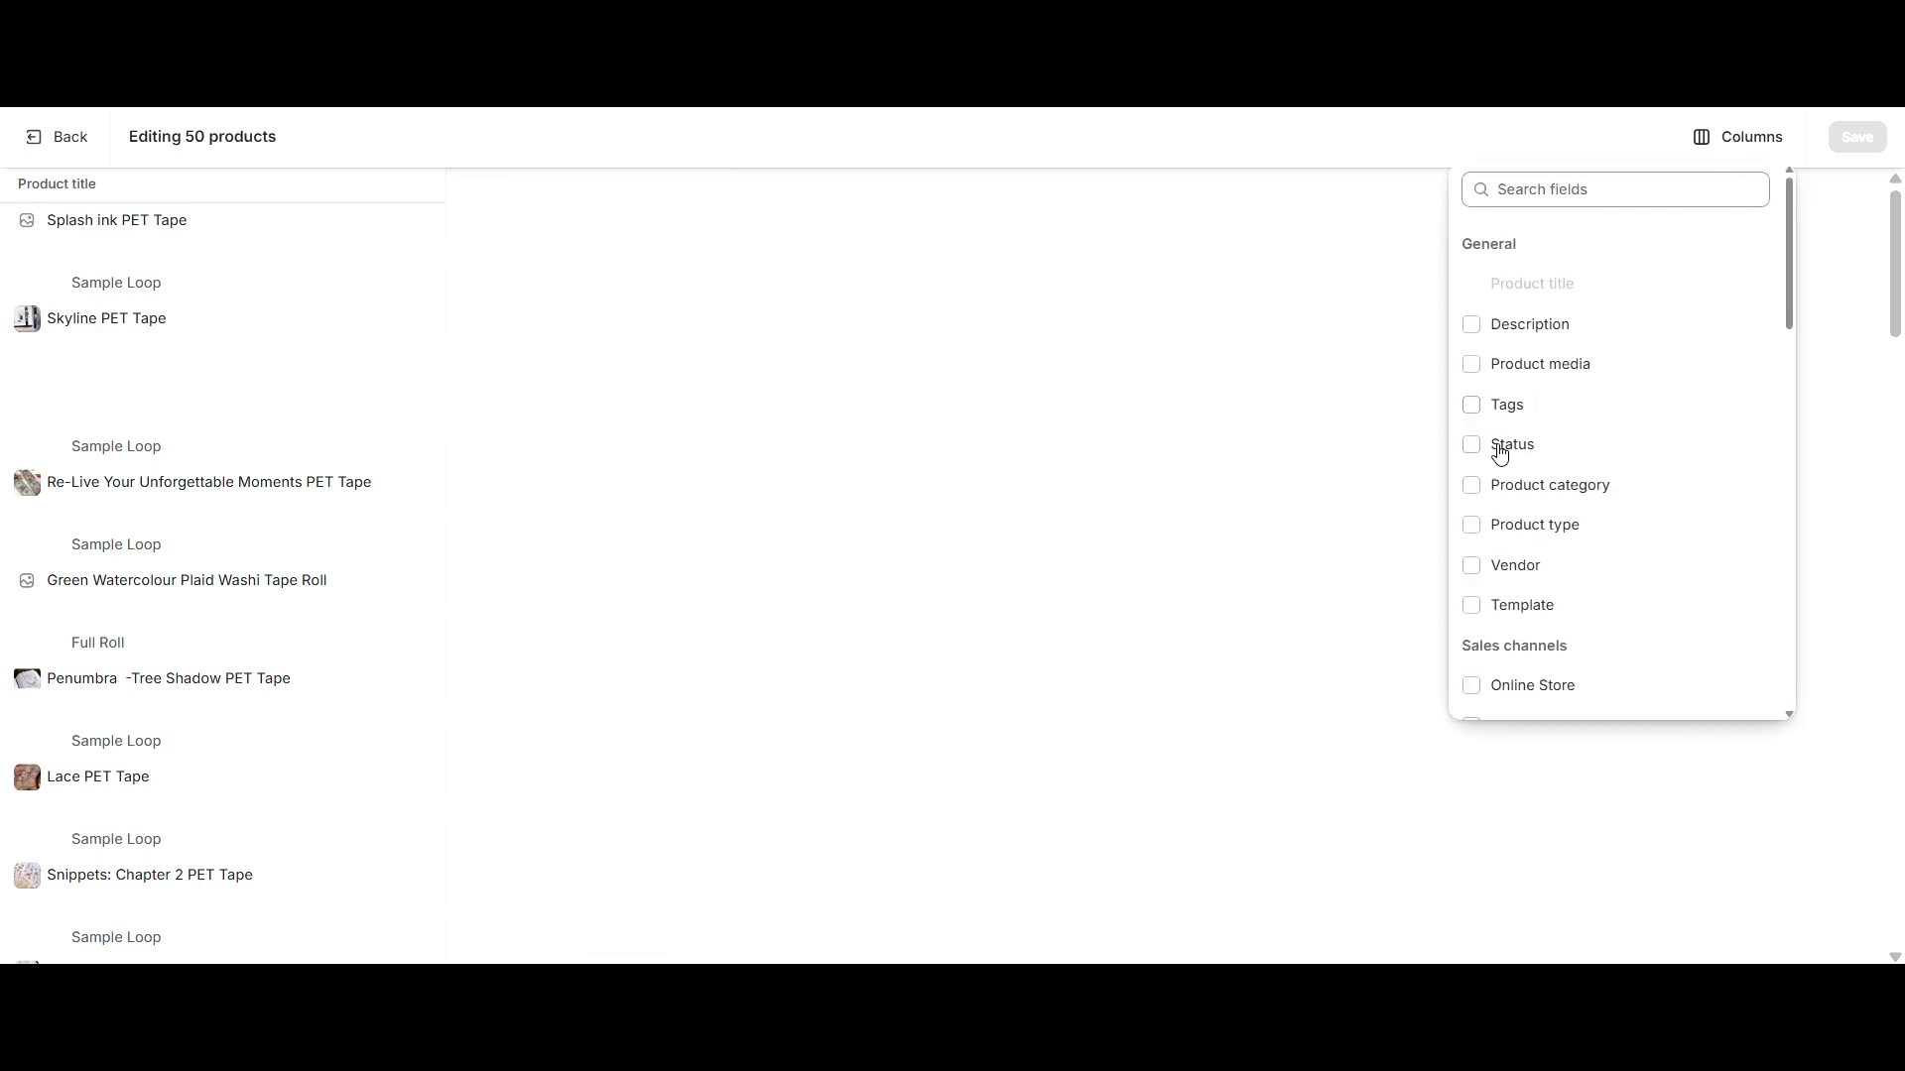
pyautogui.click(1471, 566)
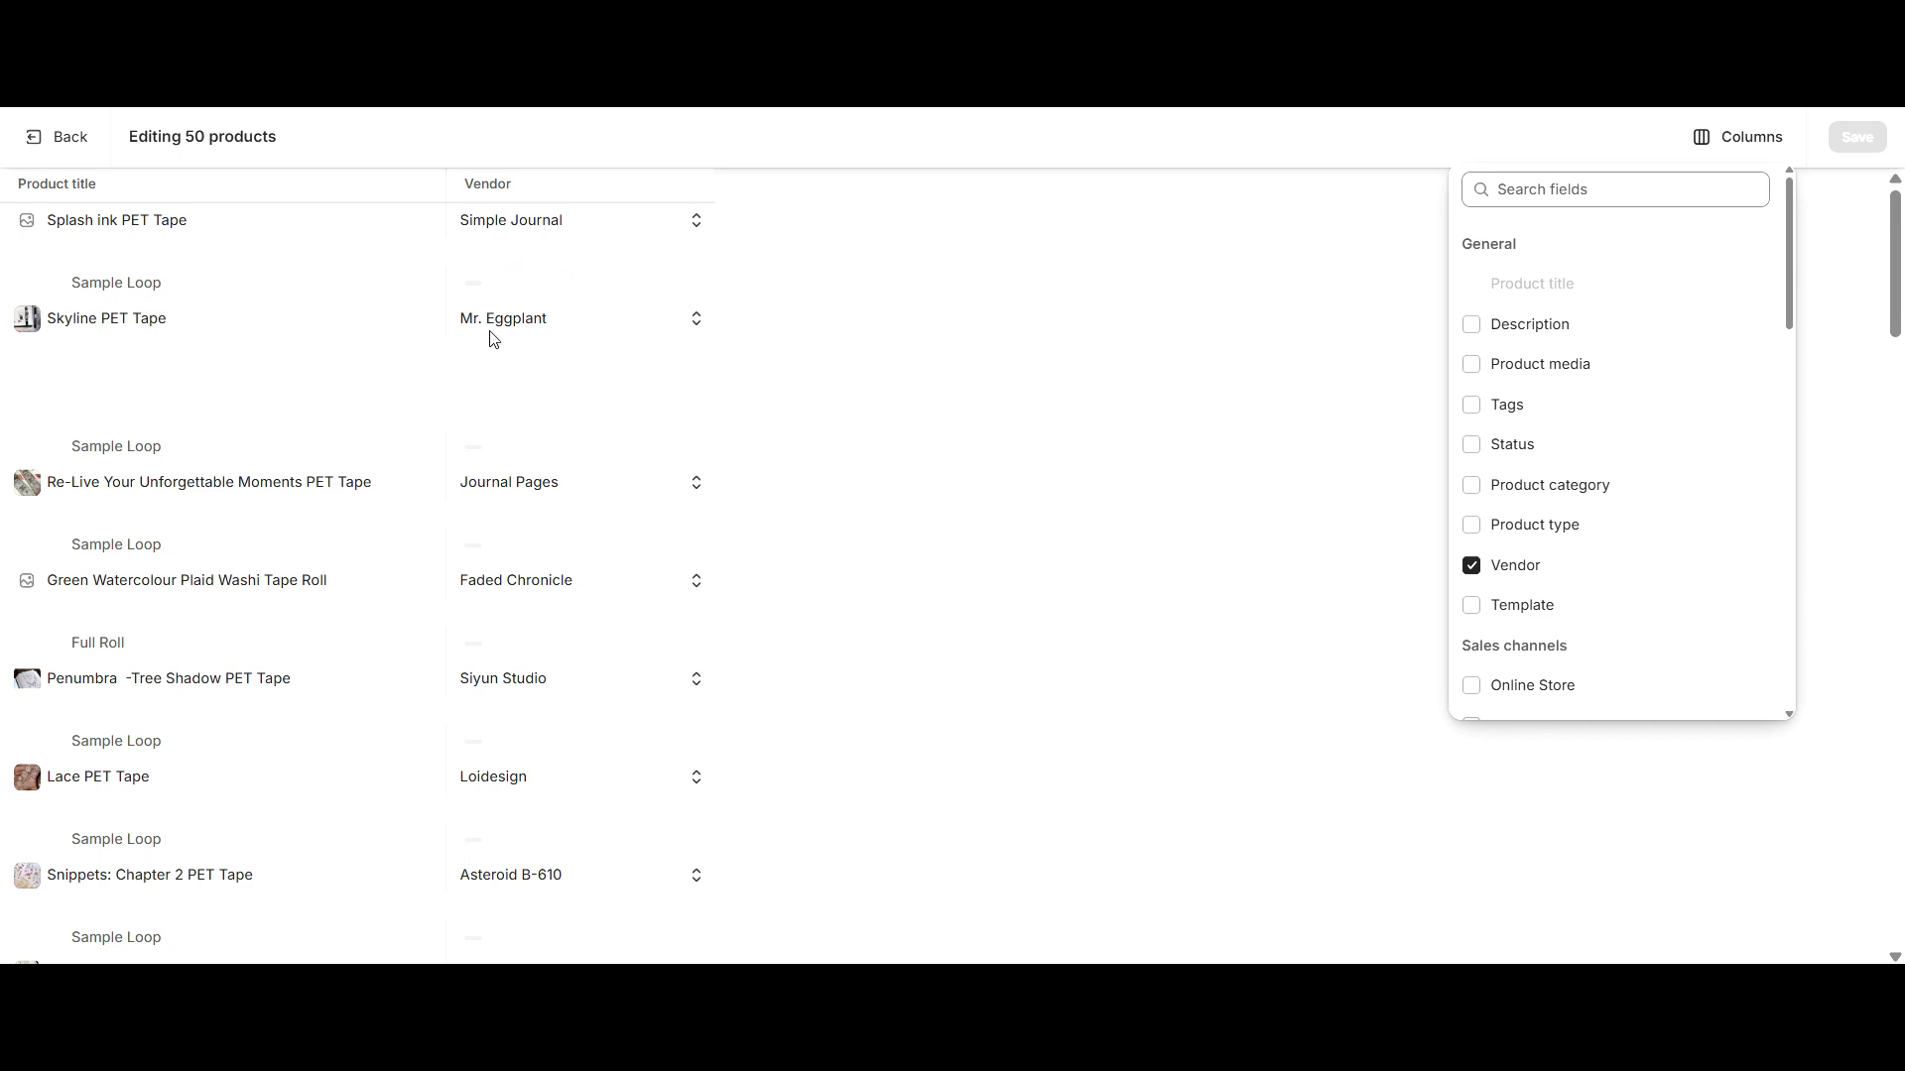
# Shorten the vendor of Skyline PET Tape to "Mr.", restore it to Mr. Eggplant, and save the products.
pyautogui.doubleClick(523, 322)
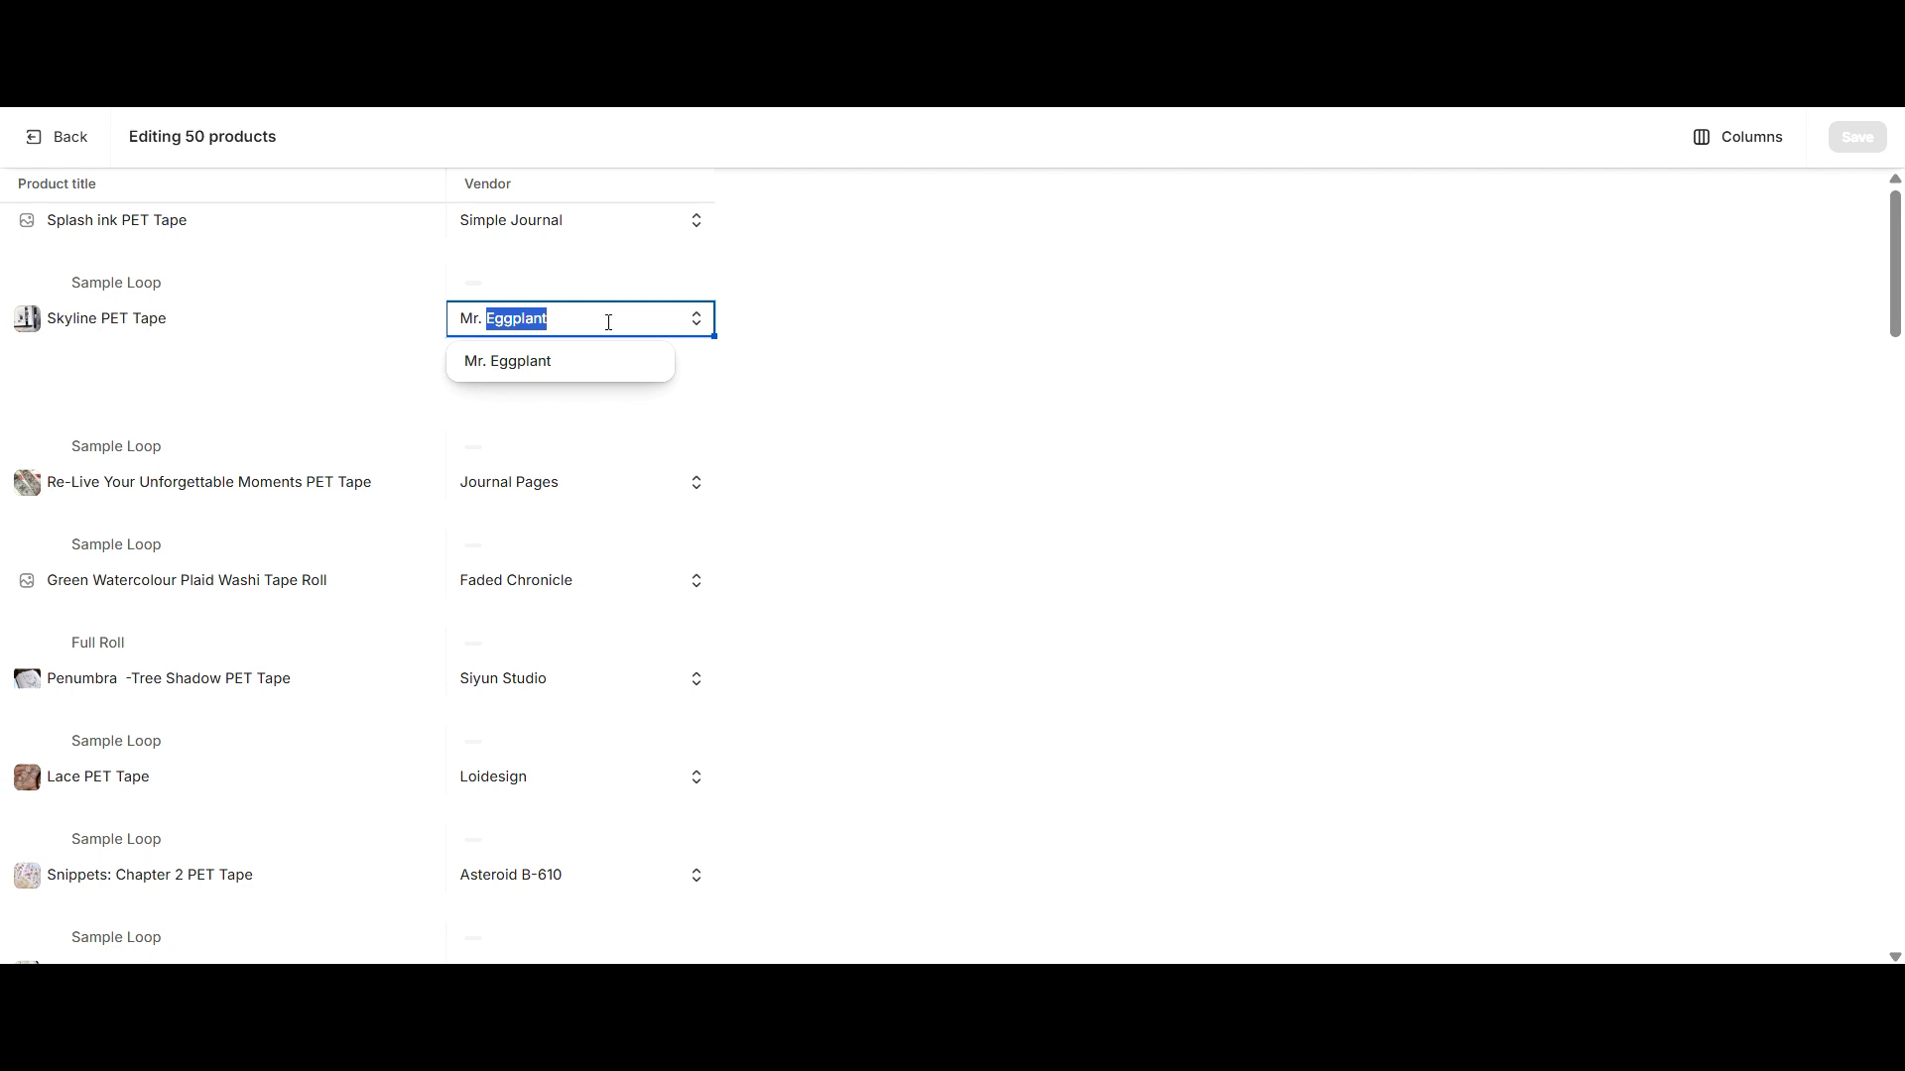
pyautogui.press('BackSpace')
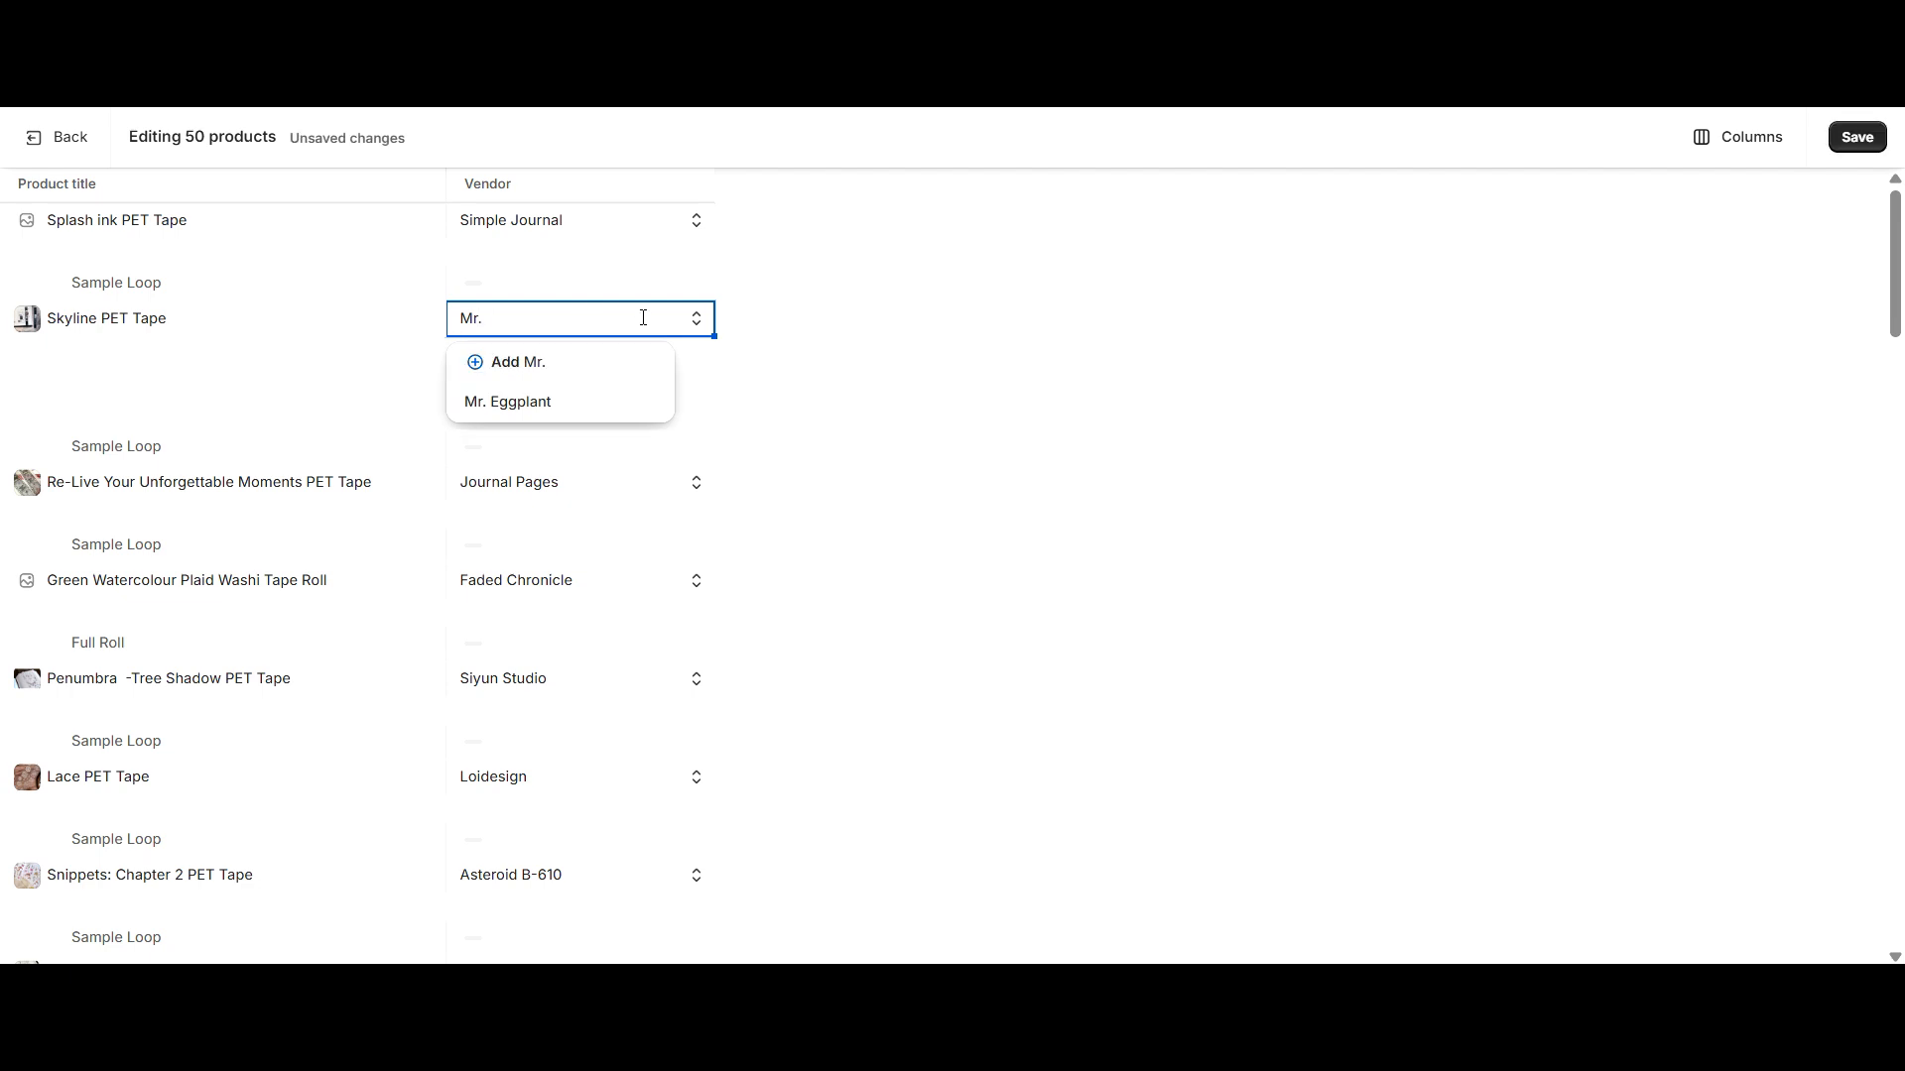
pyautogui.click(918, 327)
pyautogui.click(634, 302)
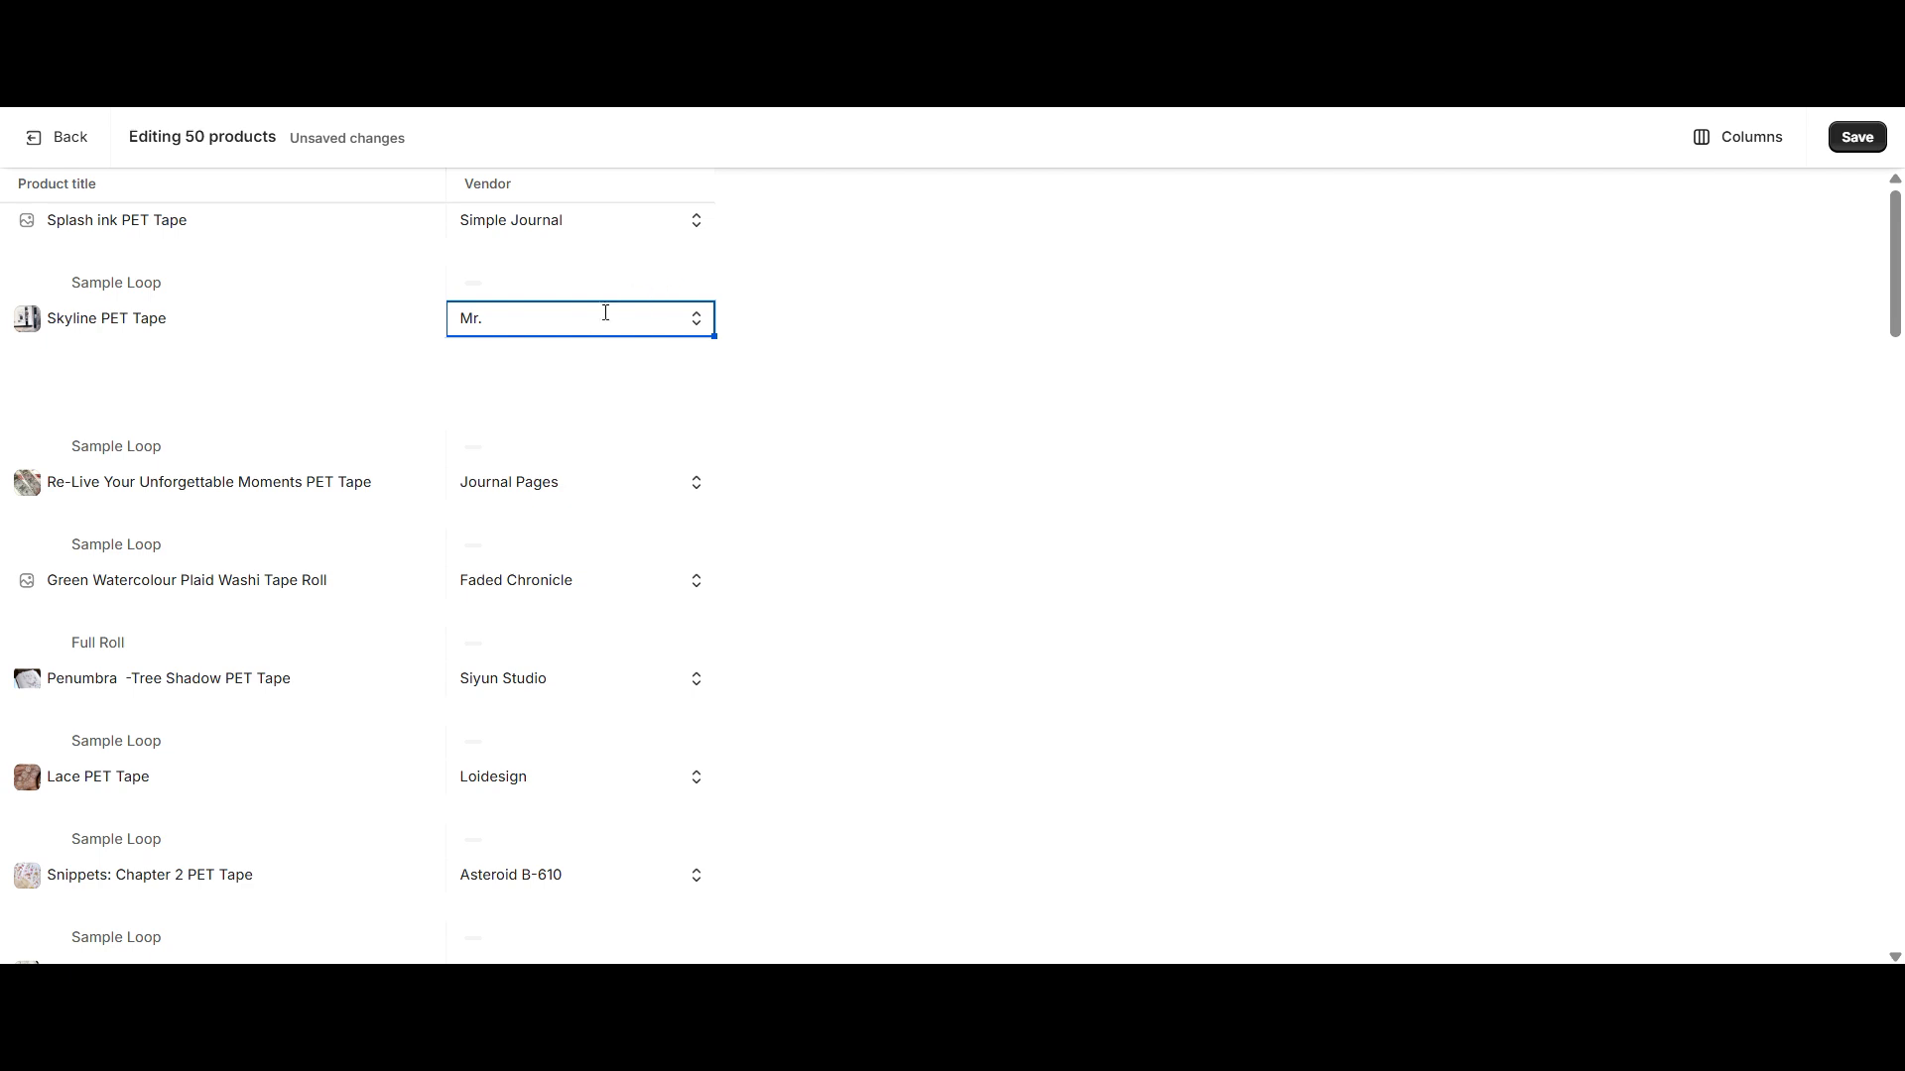
pyautogui.click(525, 404)
pyautogui.click(1858, 142)
# Show the pricing columns Base price, Unit price, Cost per item and Charge taxes.
pyautogui.click(1763, 142)
pyautogui.scroll(-1, 1503, 534)
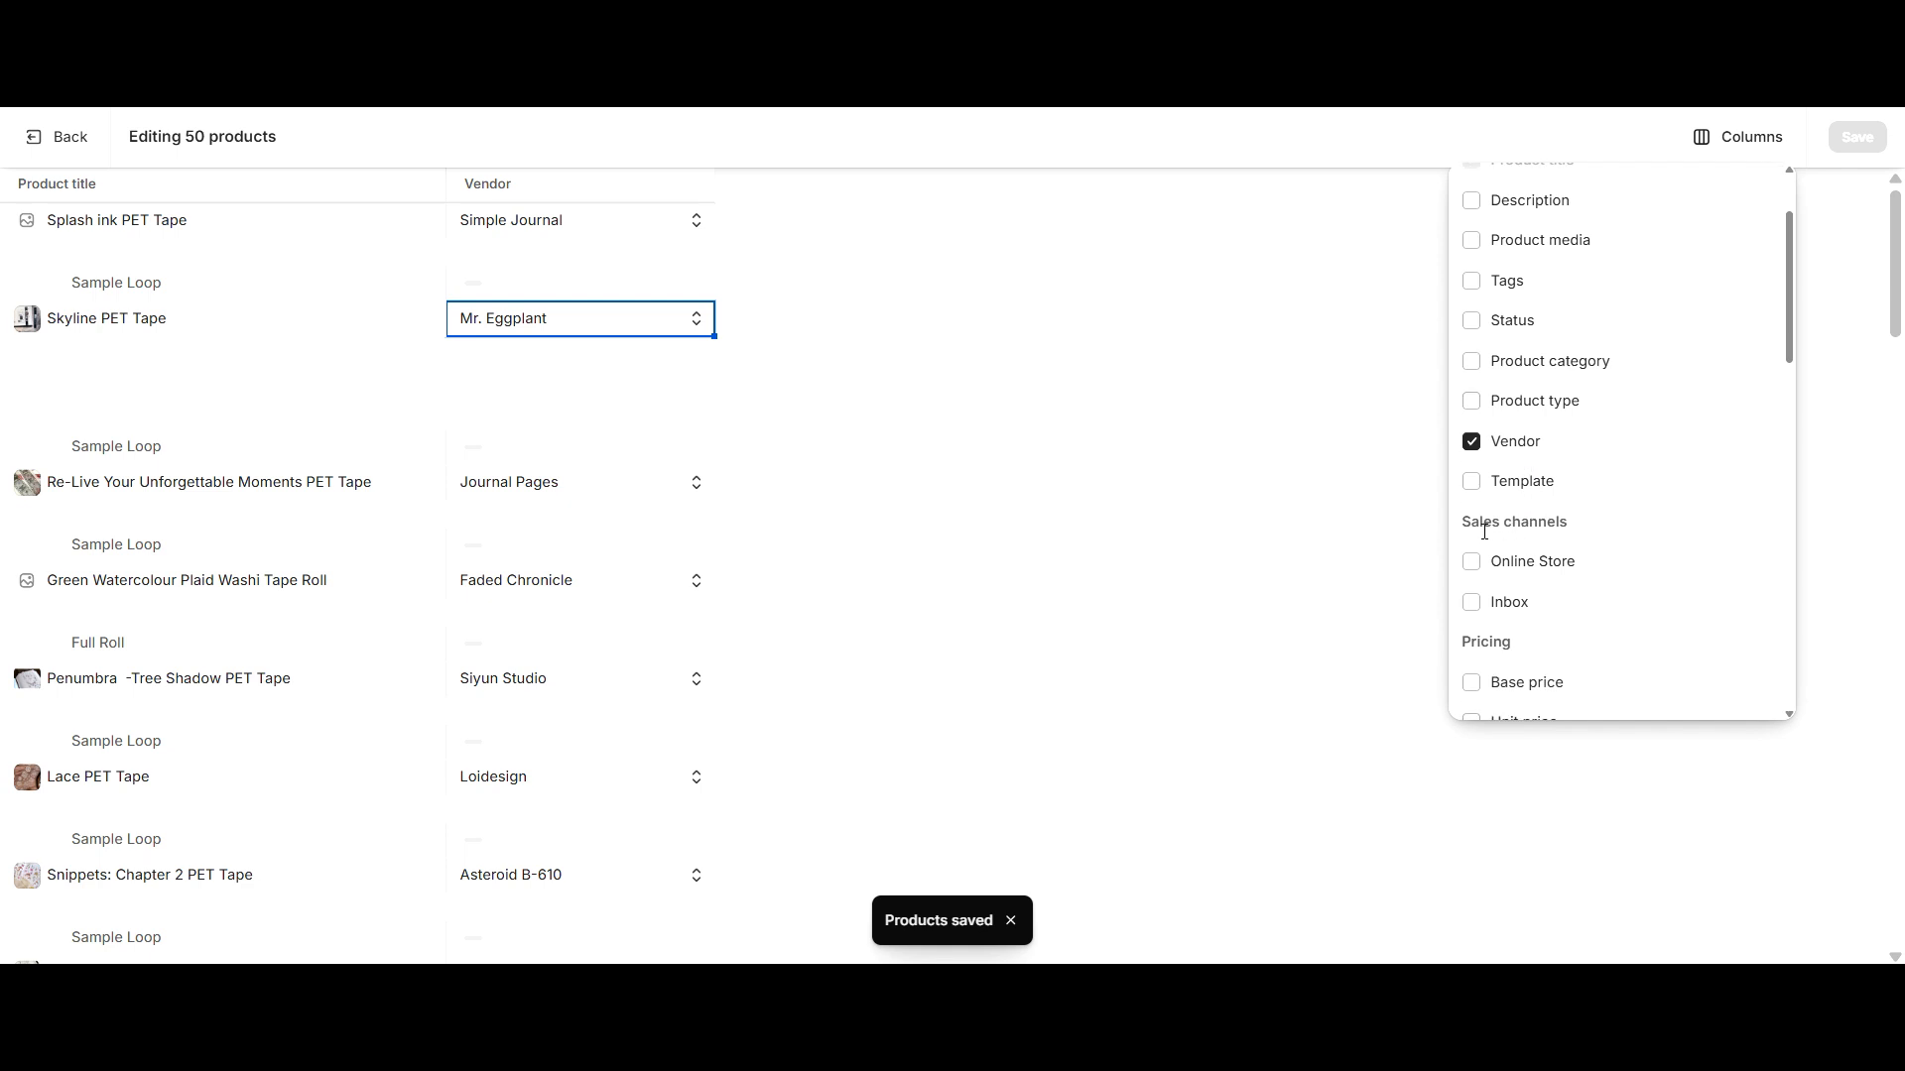
pyautogui.scroll(-2, 1484, 554)
pyautogui.click(1474, 439)
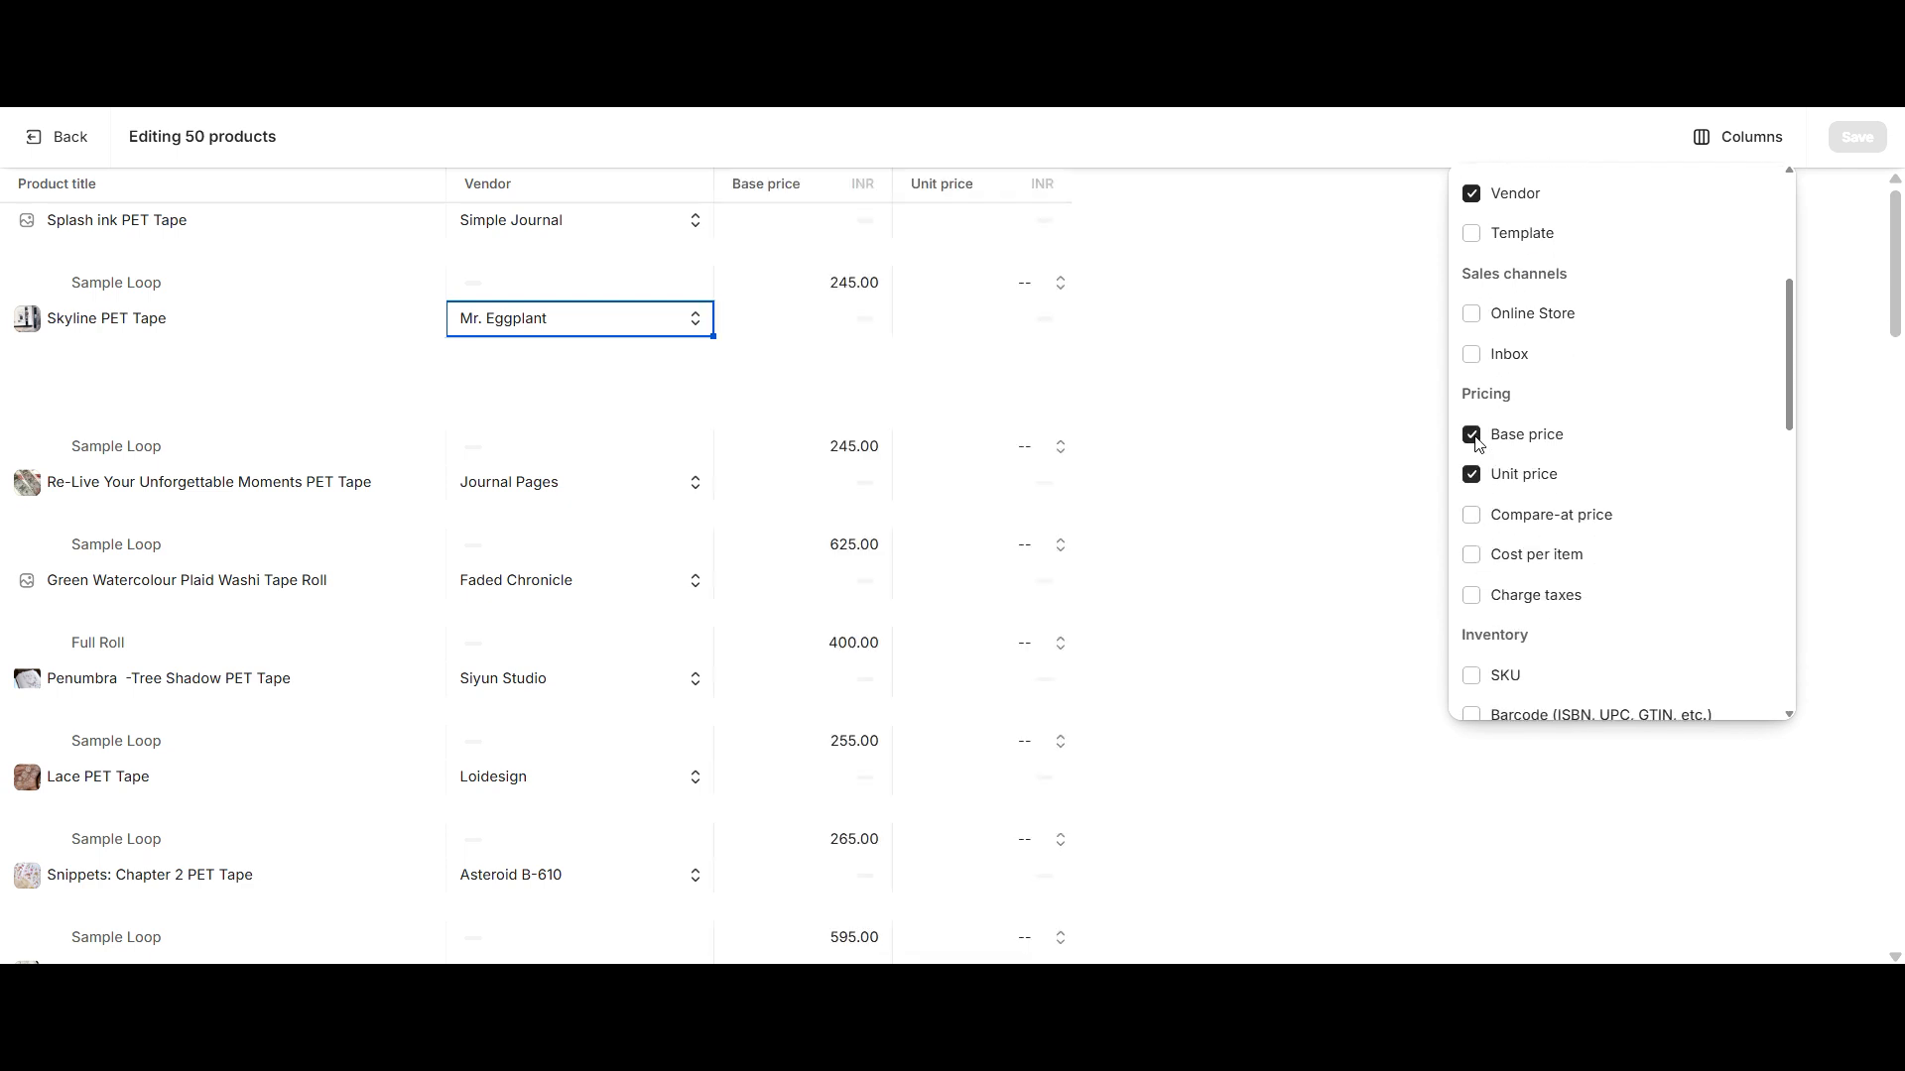
pyautogui.click(1472, 555)
pyautogui.click(1473, 596)
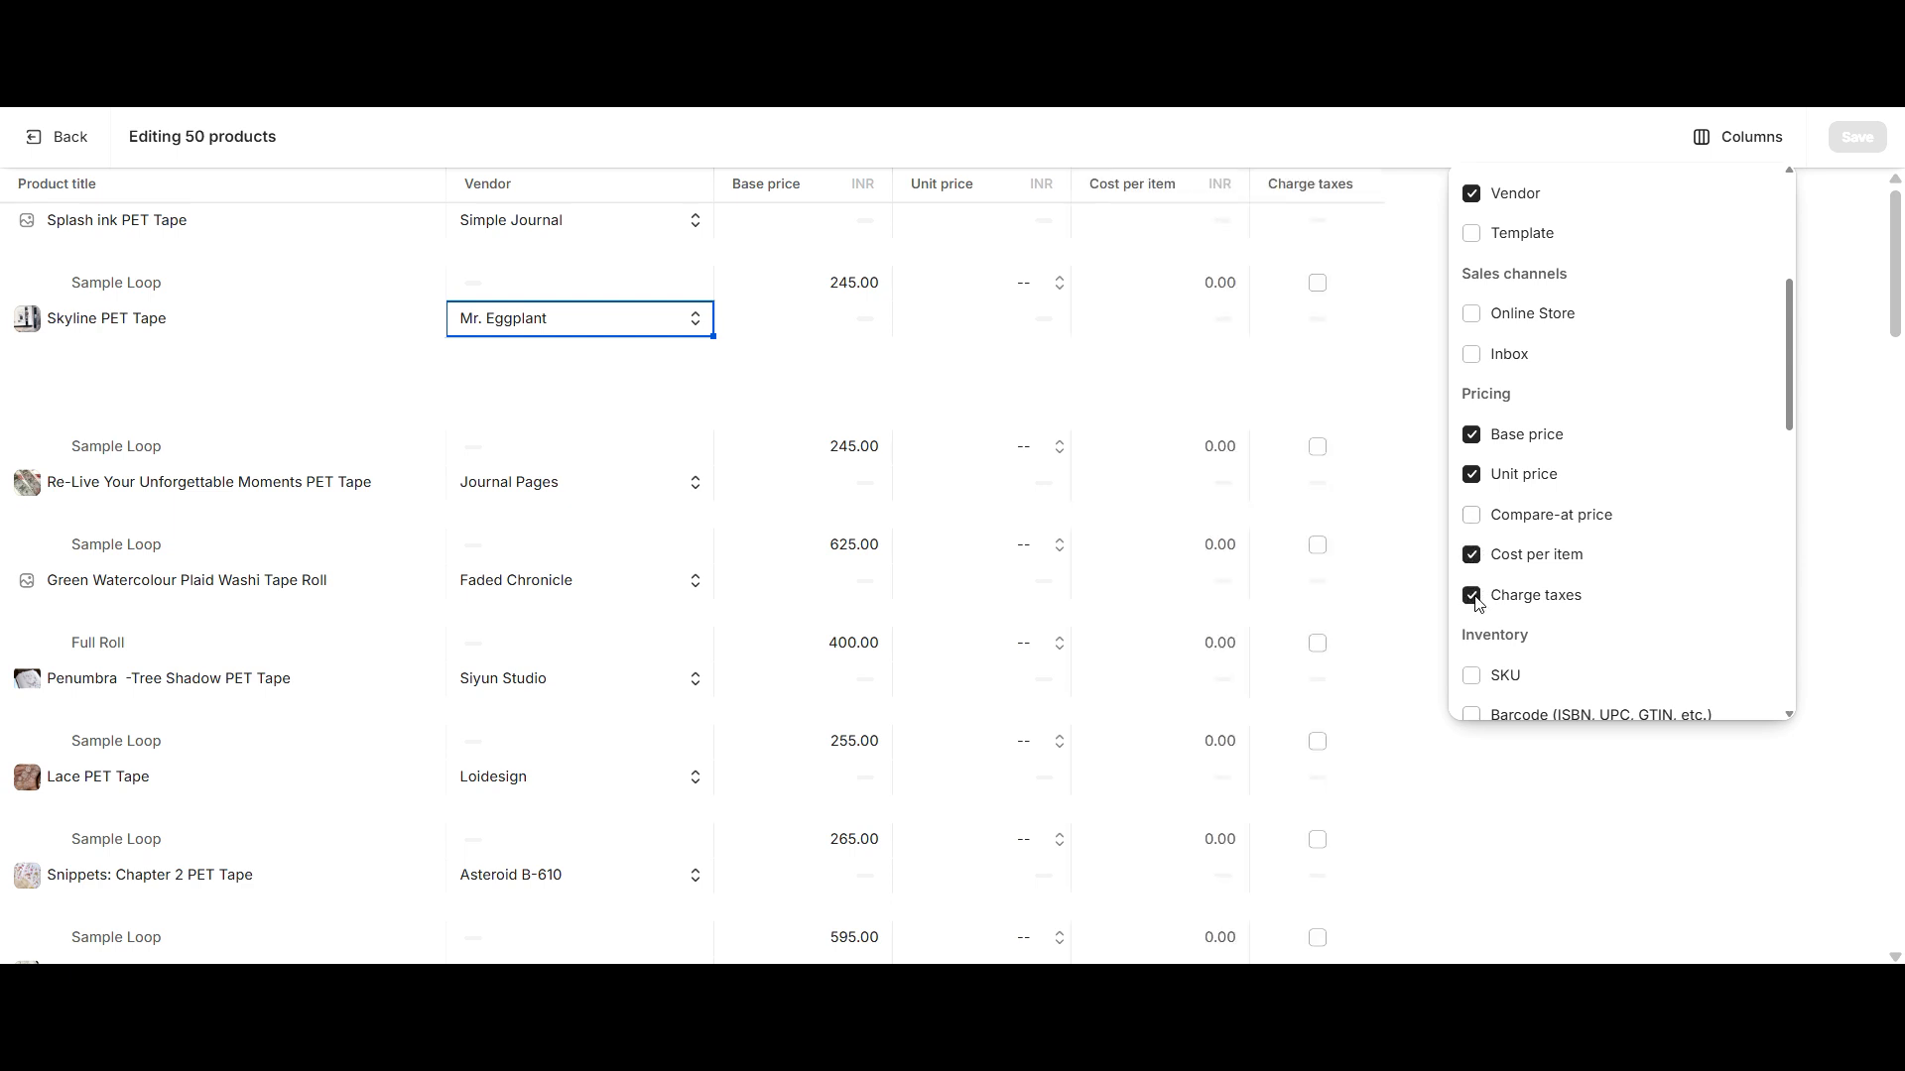
# Show the inventory columns SKU, Barcode, Available and On hand quantity, Continue selling when out of stock and Track quantity.
pyautogui.scroll(-1, 1478, 563)
pyautogui.click(1473, 553)
pyautogui.click(1472, 591)
pyautogui.click(1472, 632)
pyautogui.scroll(-2, 1533, 590)
pyautogui.click(1473, 424)
pyautogui.click(1474, 465)
# Show the shipping columns Package, Weight, Physical product, Harmonized system code and Country of origin.
pyautogui.click(1473, 545)
pyautogui.click(1473, 585)
pyautogui.click(1472, 627)
pyautogui.click(1472, 665)
pyautogui.click(1472, 705)
# Show the SEO columns Page title, Meta description and URL handle.
pyautogui.scroll(-3, 1476, 615)
pyautogui.click(1474, 536)
pyautogui.click(1472, 618)
# Show the category metafield columns, including Decoration material, Color, Ink type and Finish, and close the column list.
pyautogui.scroll(-3, 1489, 595)
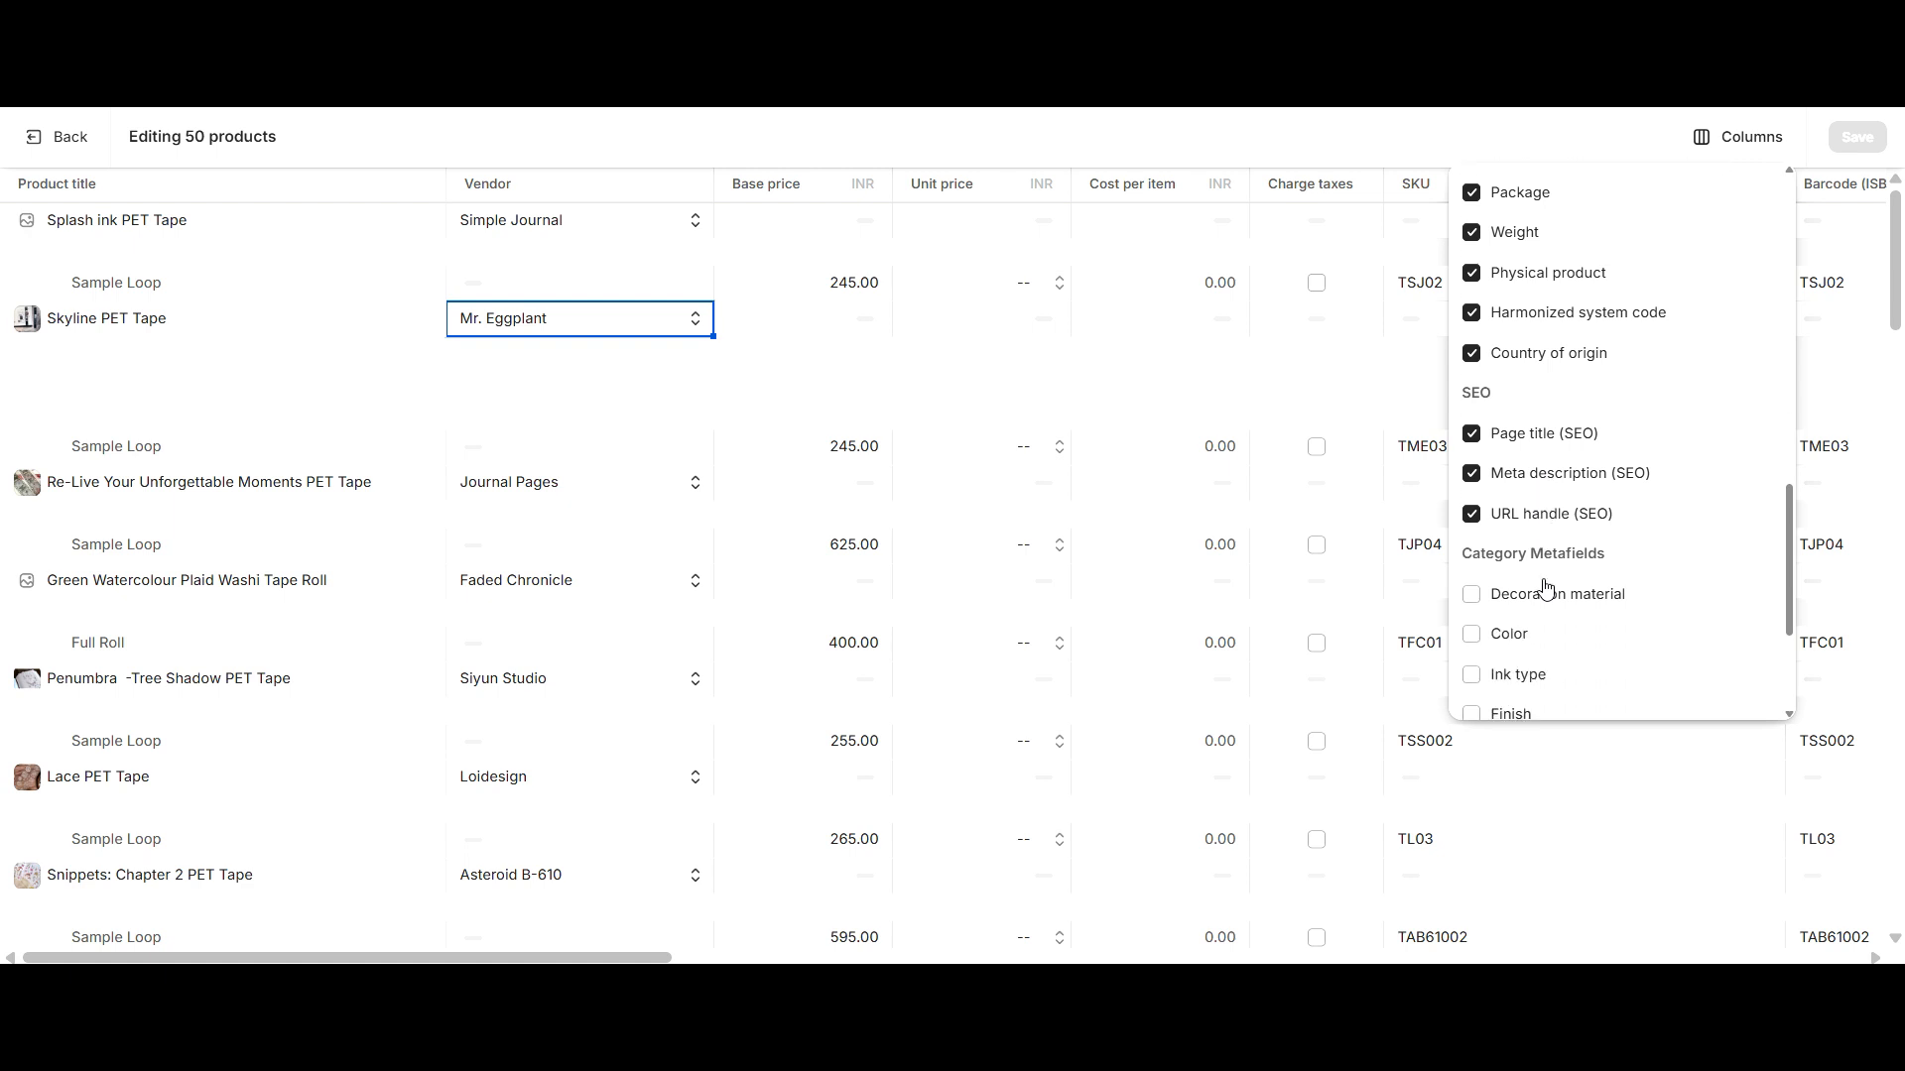
pyautogui.click(1471, 450)
pyautogui.click(1471, 490)
pyautogui.click(1472, 531)
pyautogui.click(1471, 570)
pyautogui.click(1471, 611)
pyautogui.click(1194, 398)
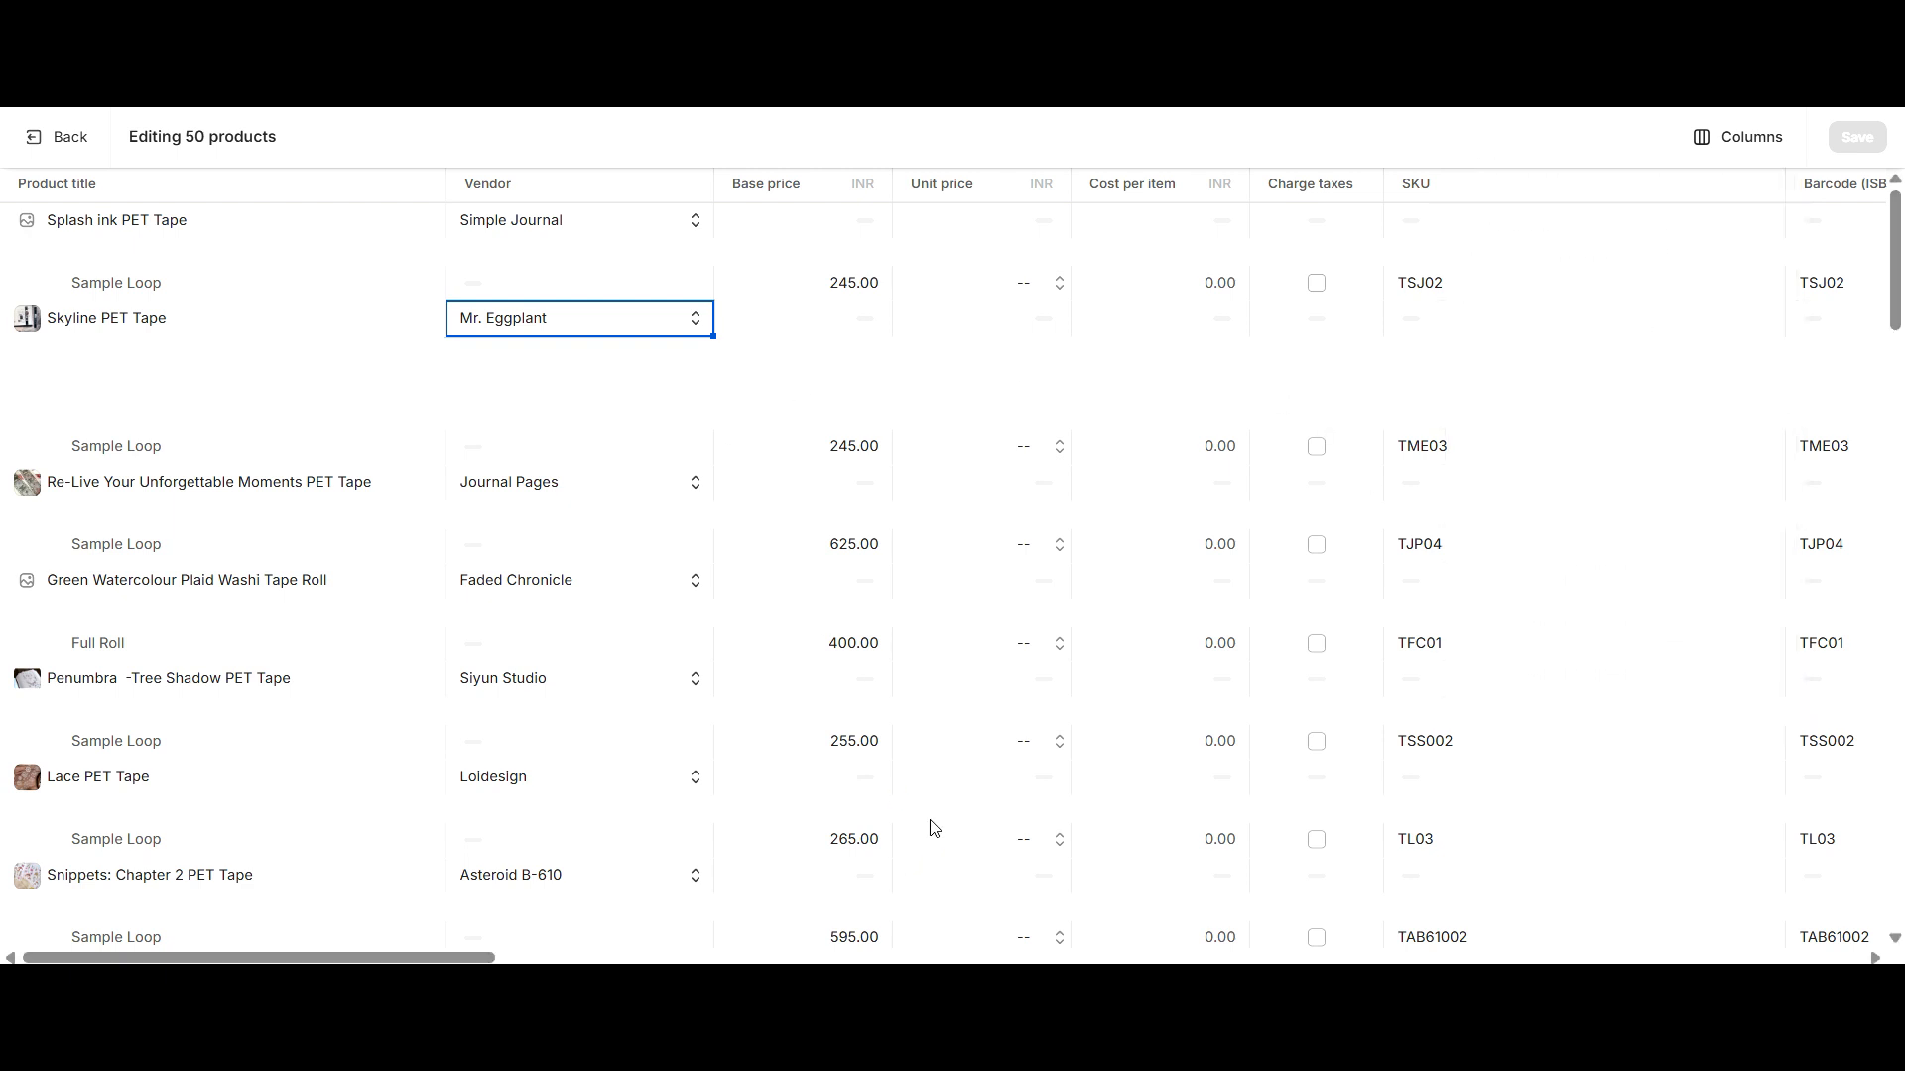
# Open the cost per item of Splash ink PET Tape's Sample Loop, and look through the barcode and quantity columns.
pyautogui.moveTo(461, 958); pyautogui.dragTo(517, 958)
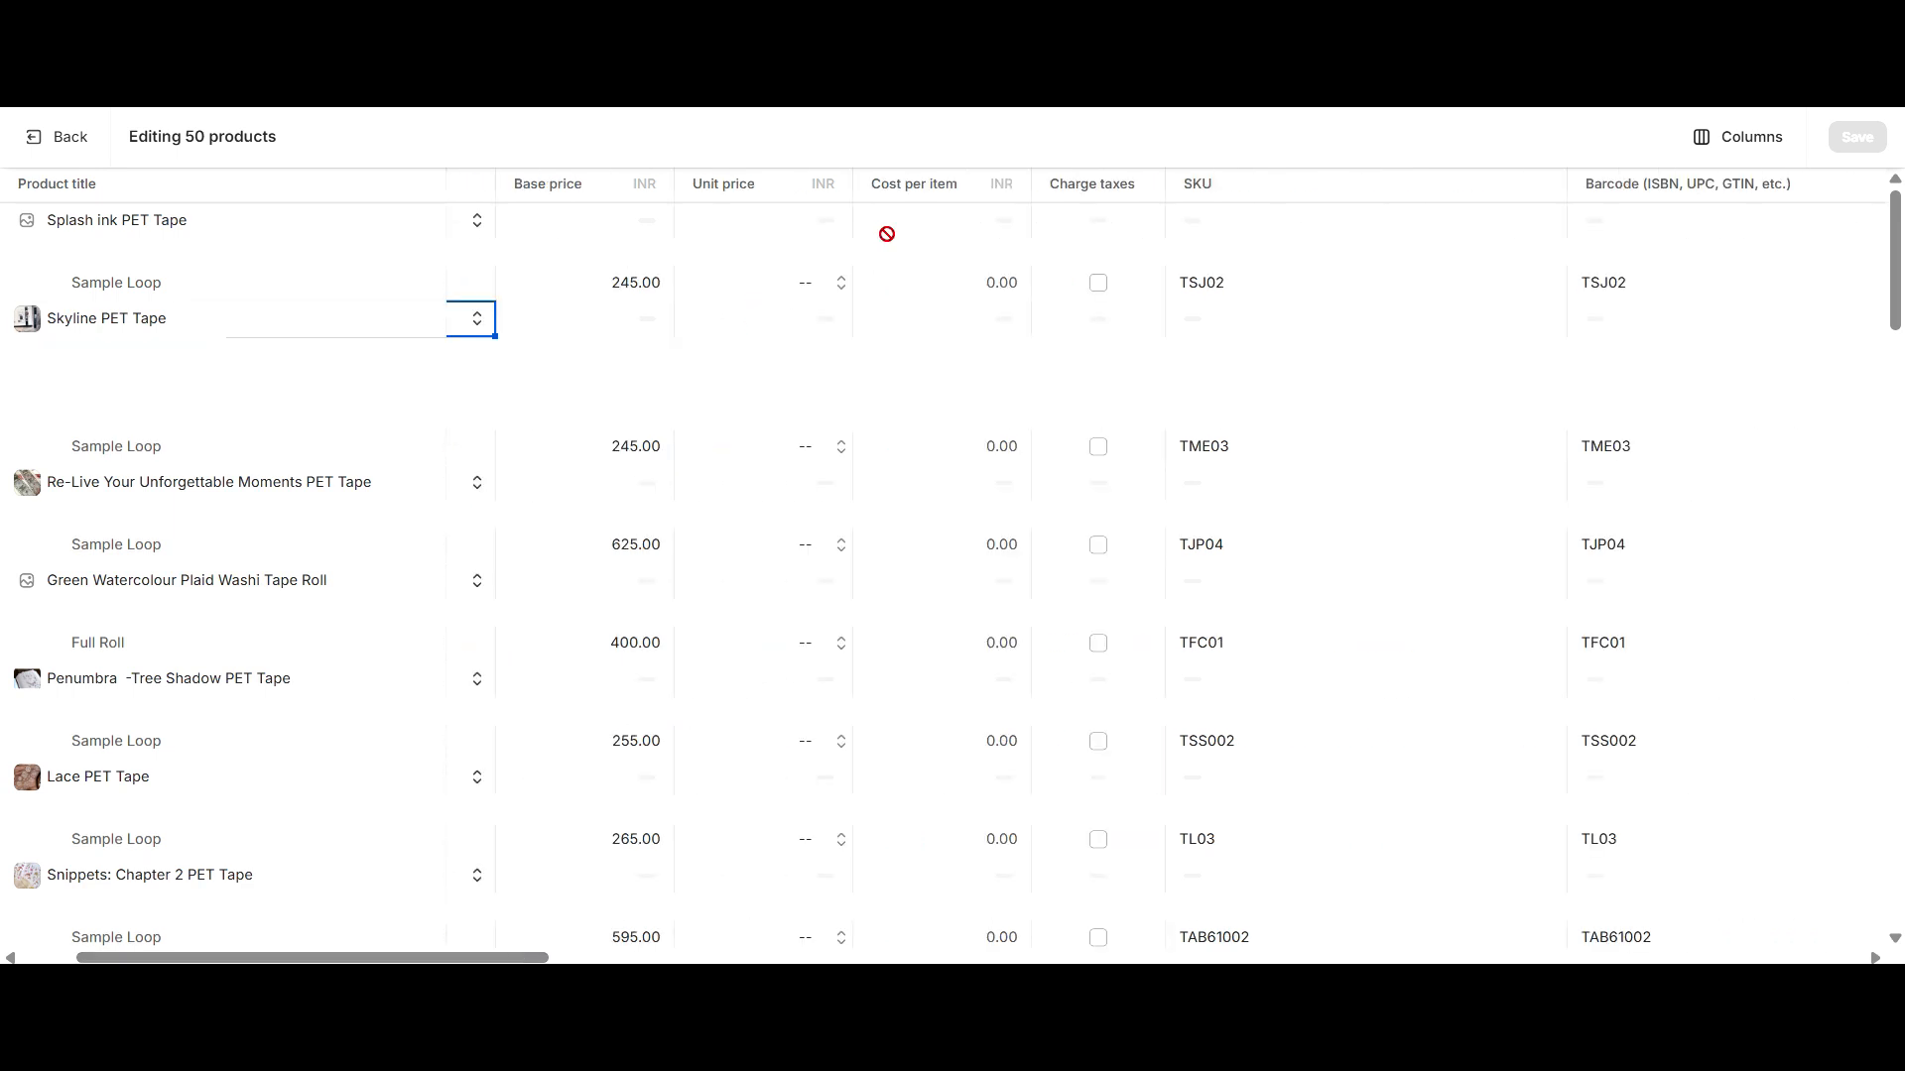
pyautogui.click(981, 284)
pyautogui.moveTo(531, 961); pyautogui.dragTo(733, 960)
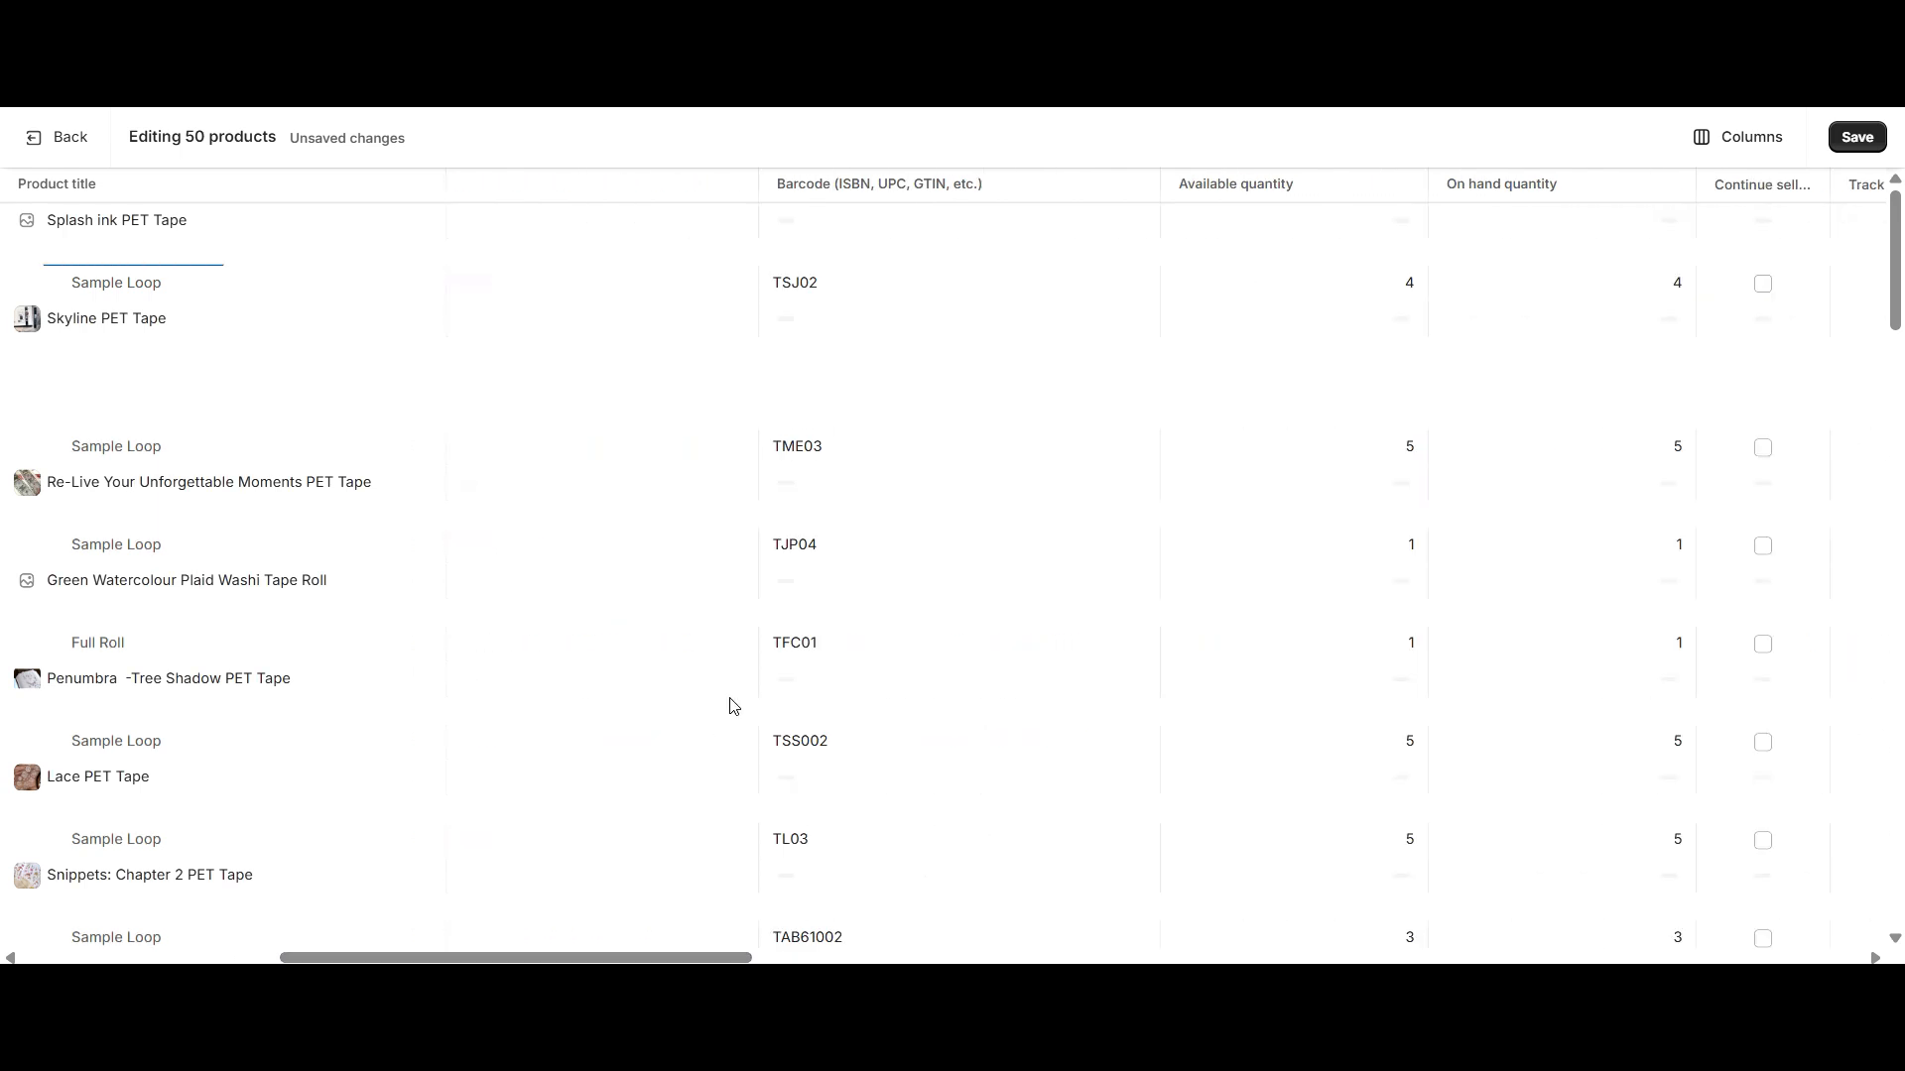
pyautogui.scroll(-6, 922, 628)
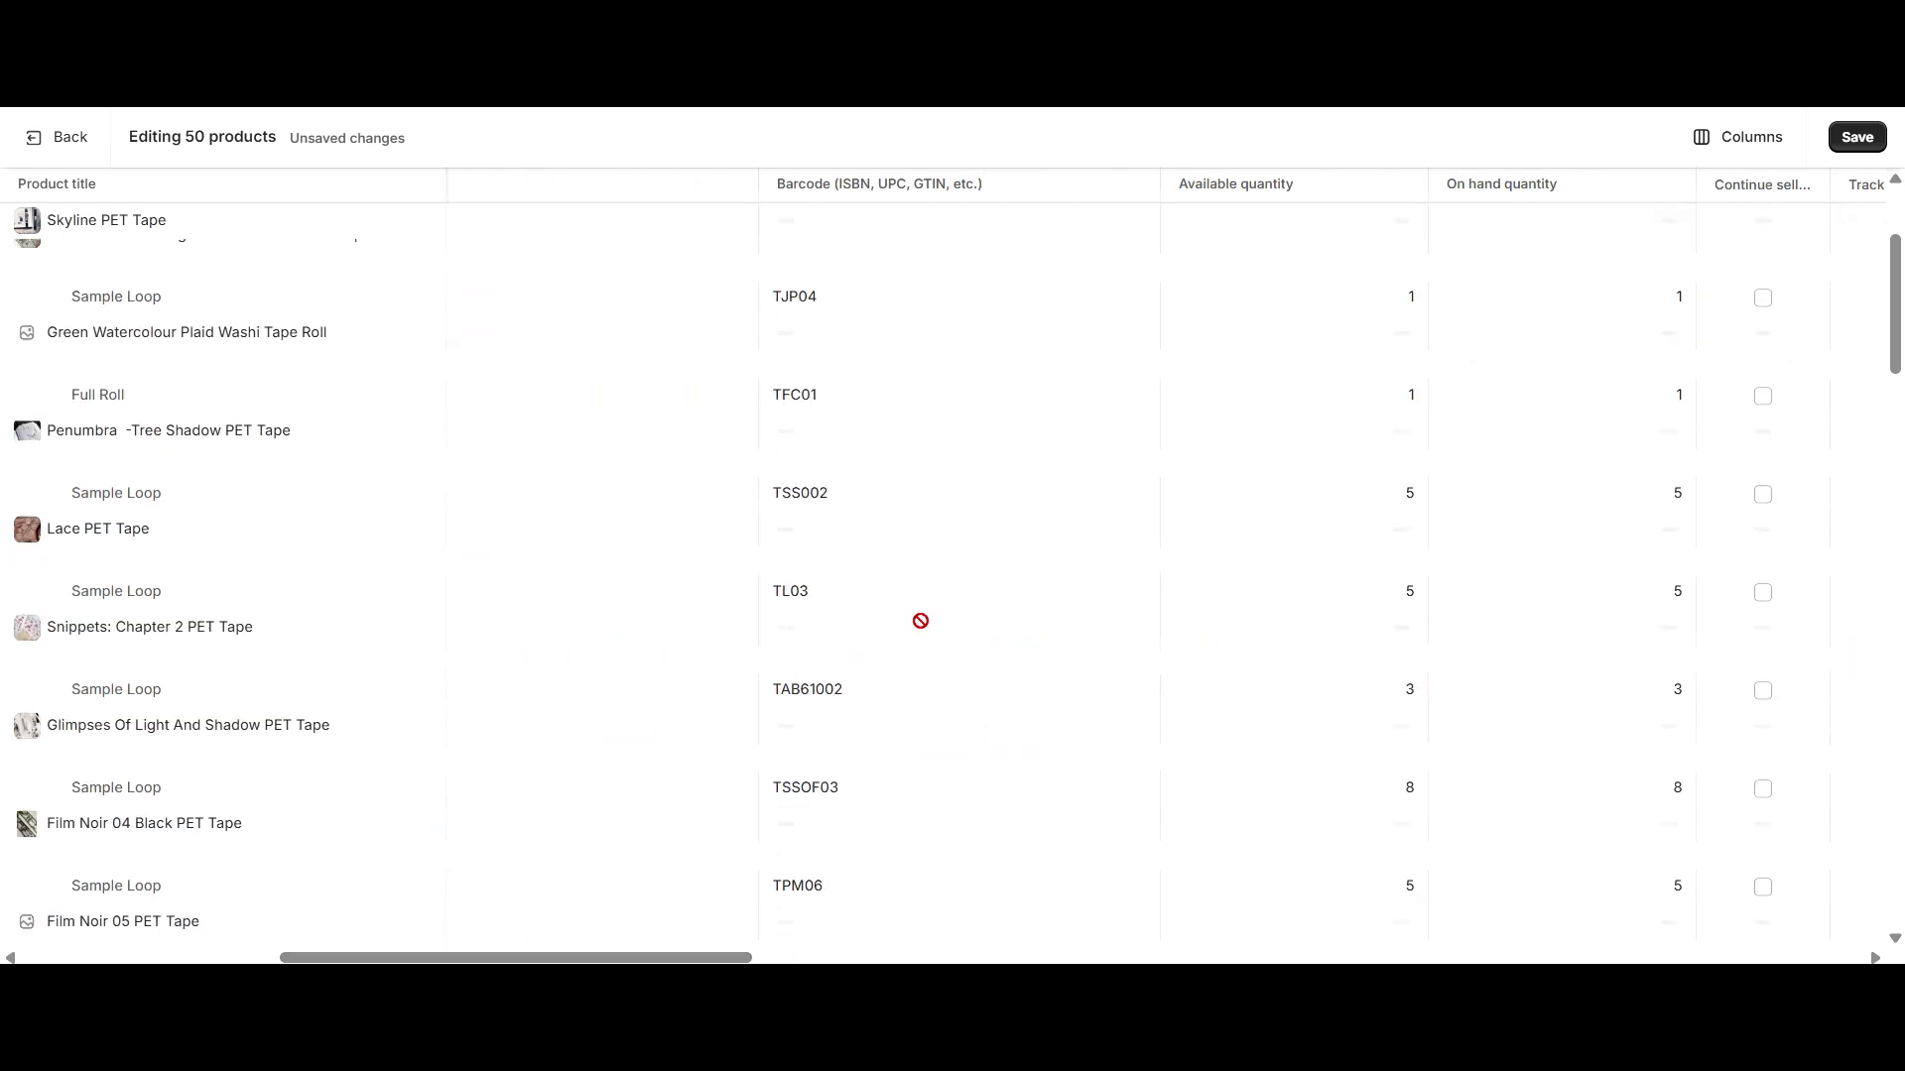
pyautogui.scroll(5, 922, 628)
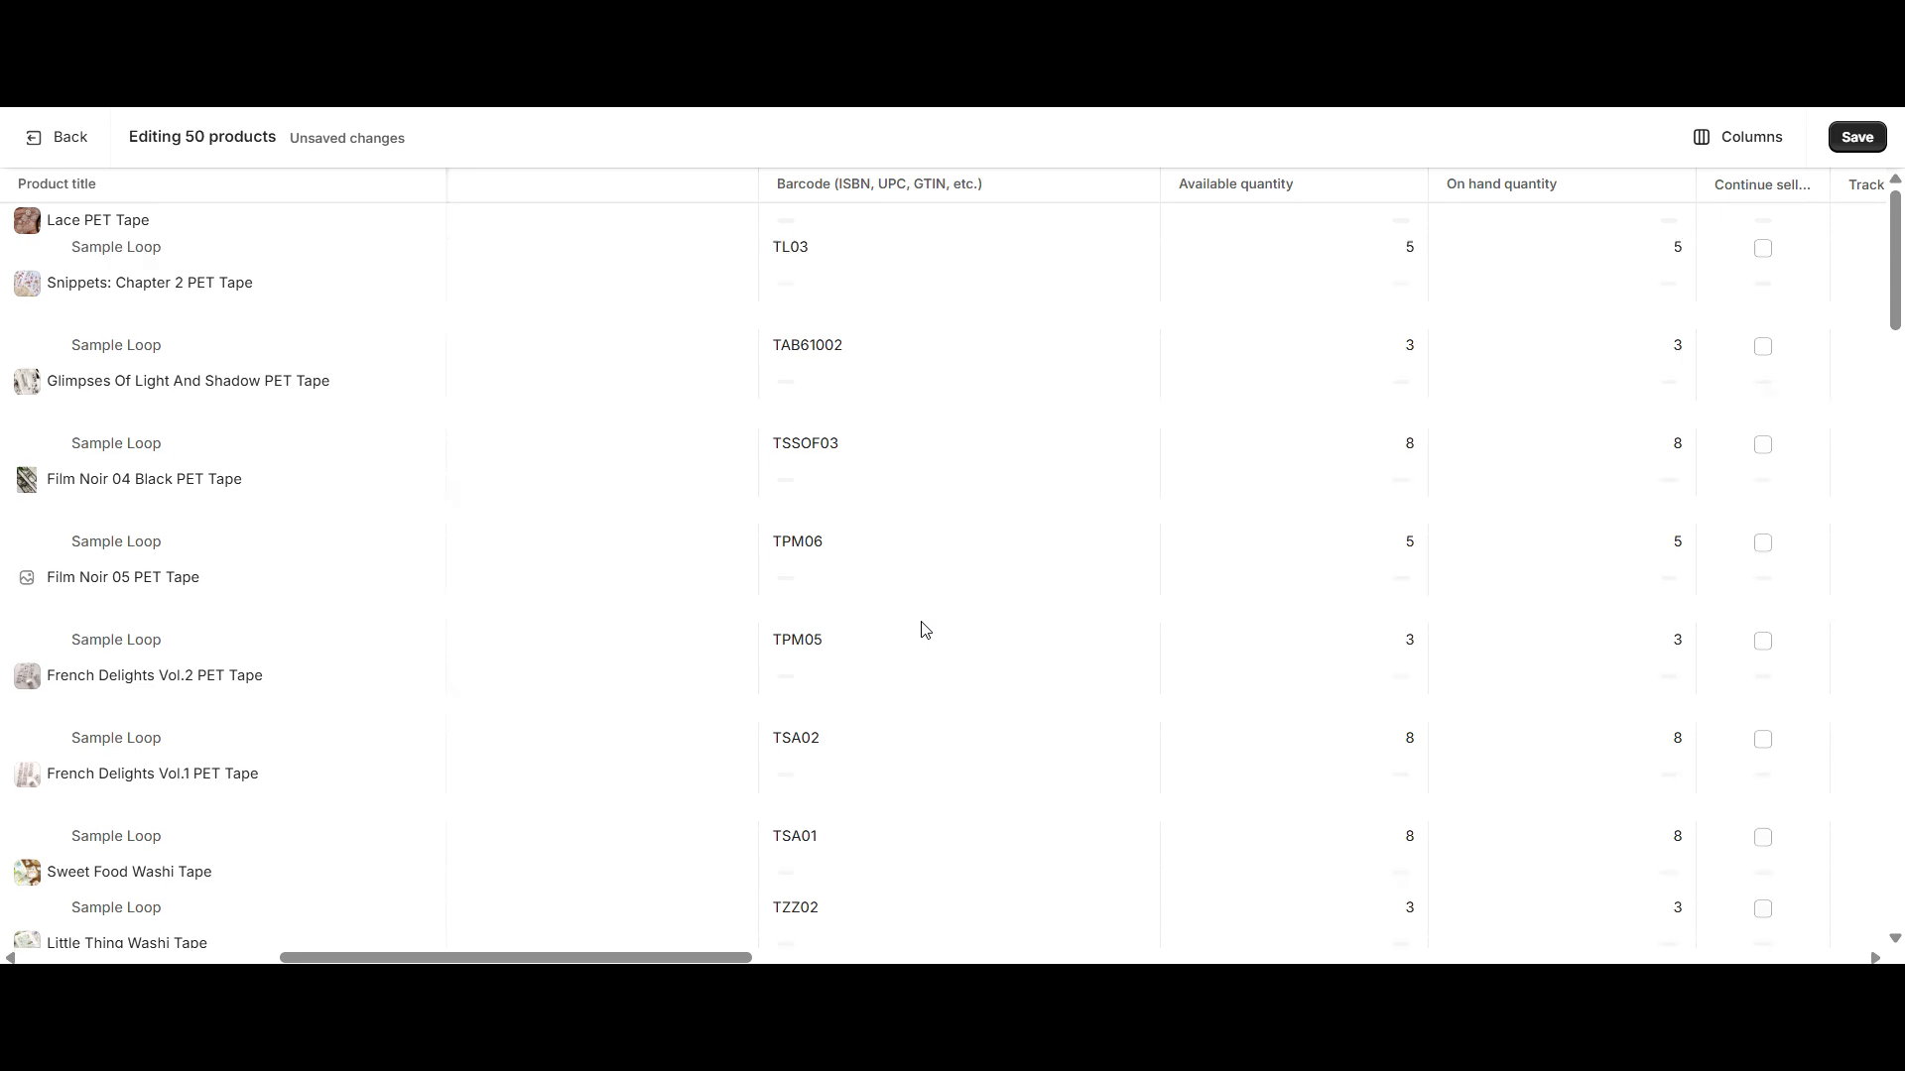
# Review the Package, Weight, Physical product, Harmonized system code and Country of origin columns across the product rows.
pyautogui.moveTo(722, 957); pyautogui.dragTo(1077, 957)
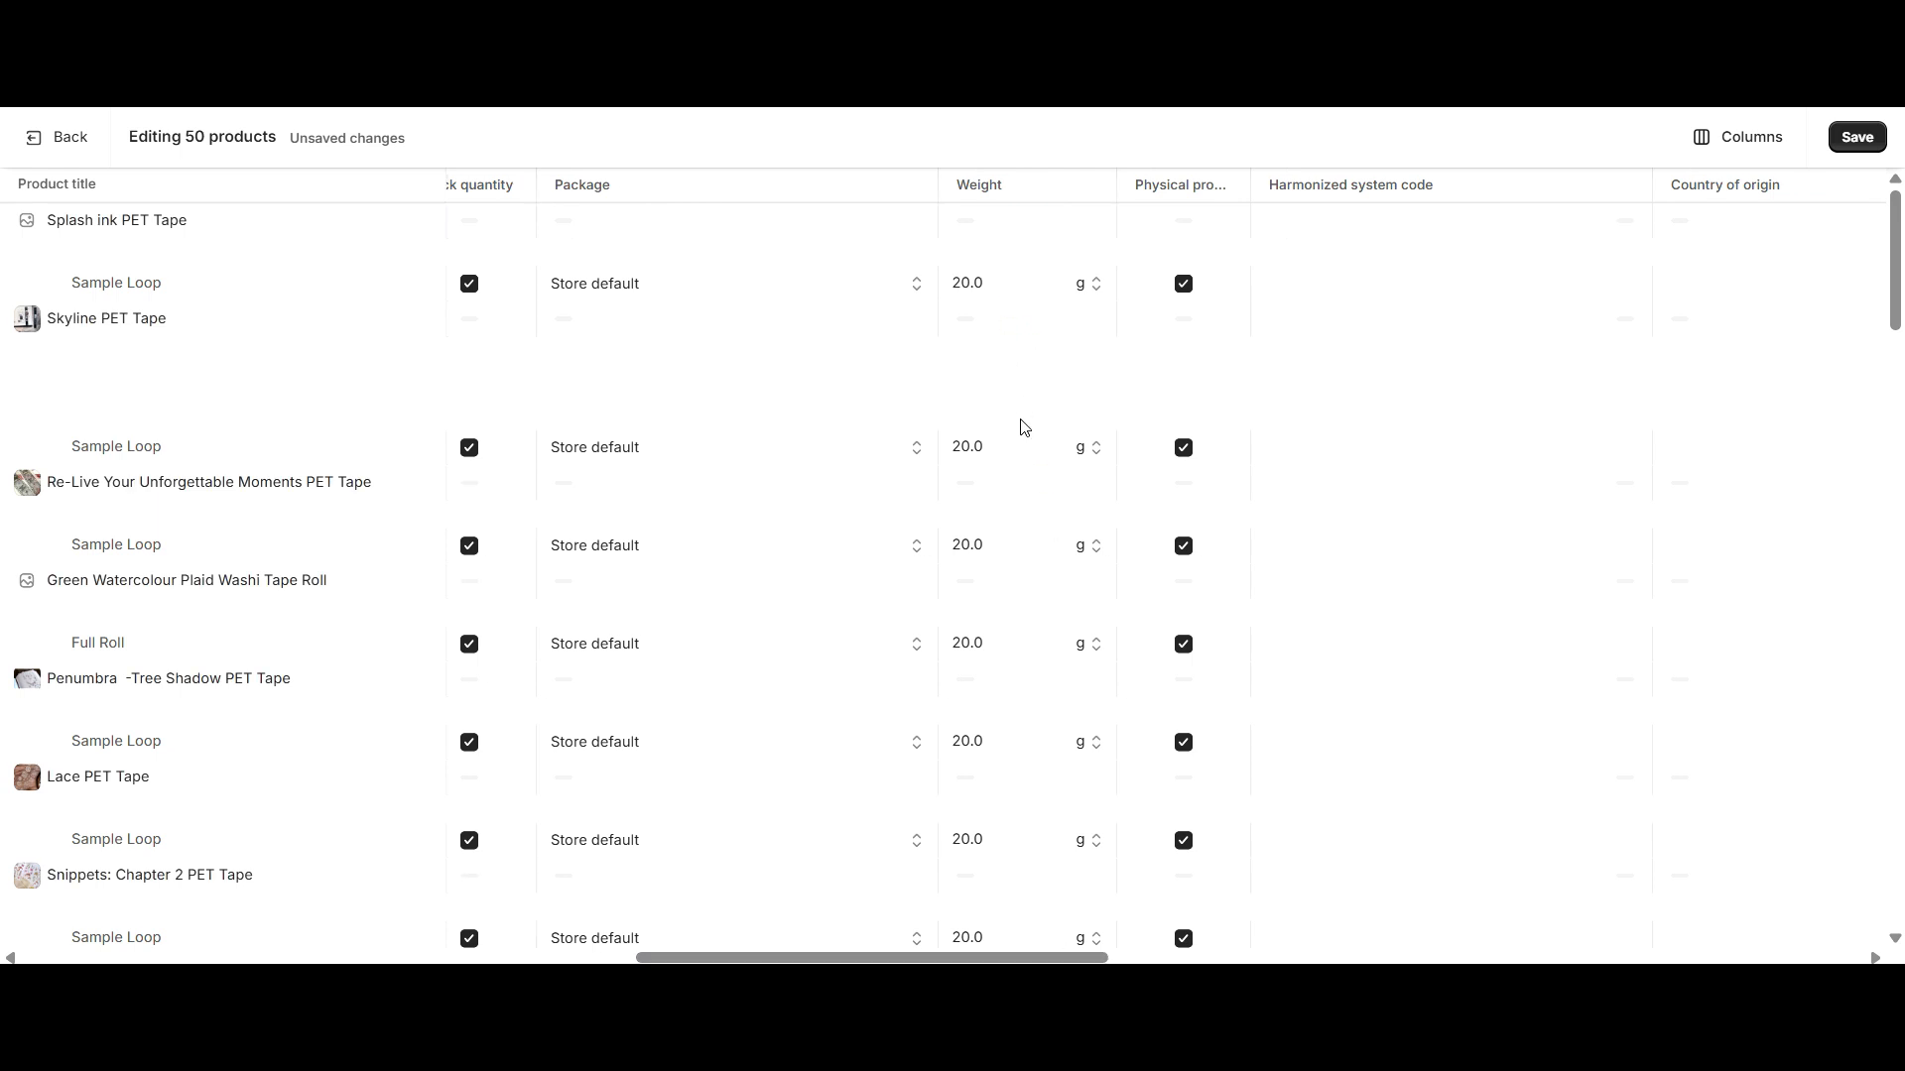
pyautogui.scroll(-3, 1025, 511)
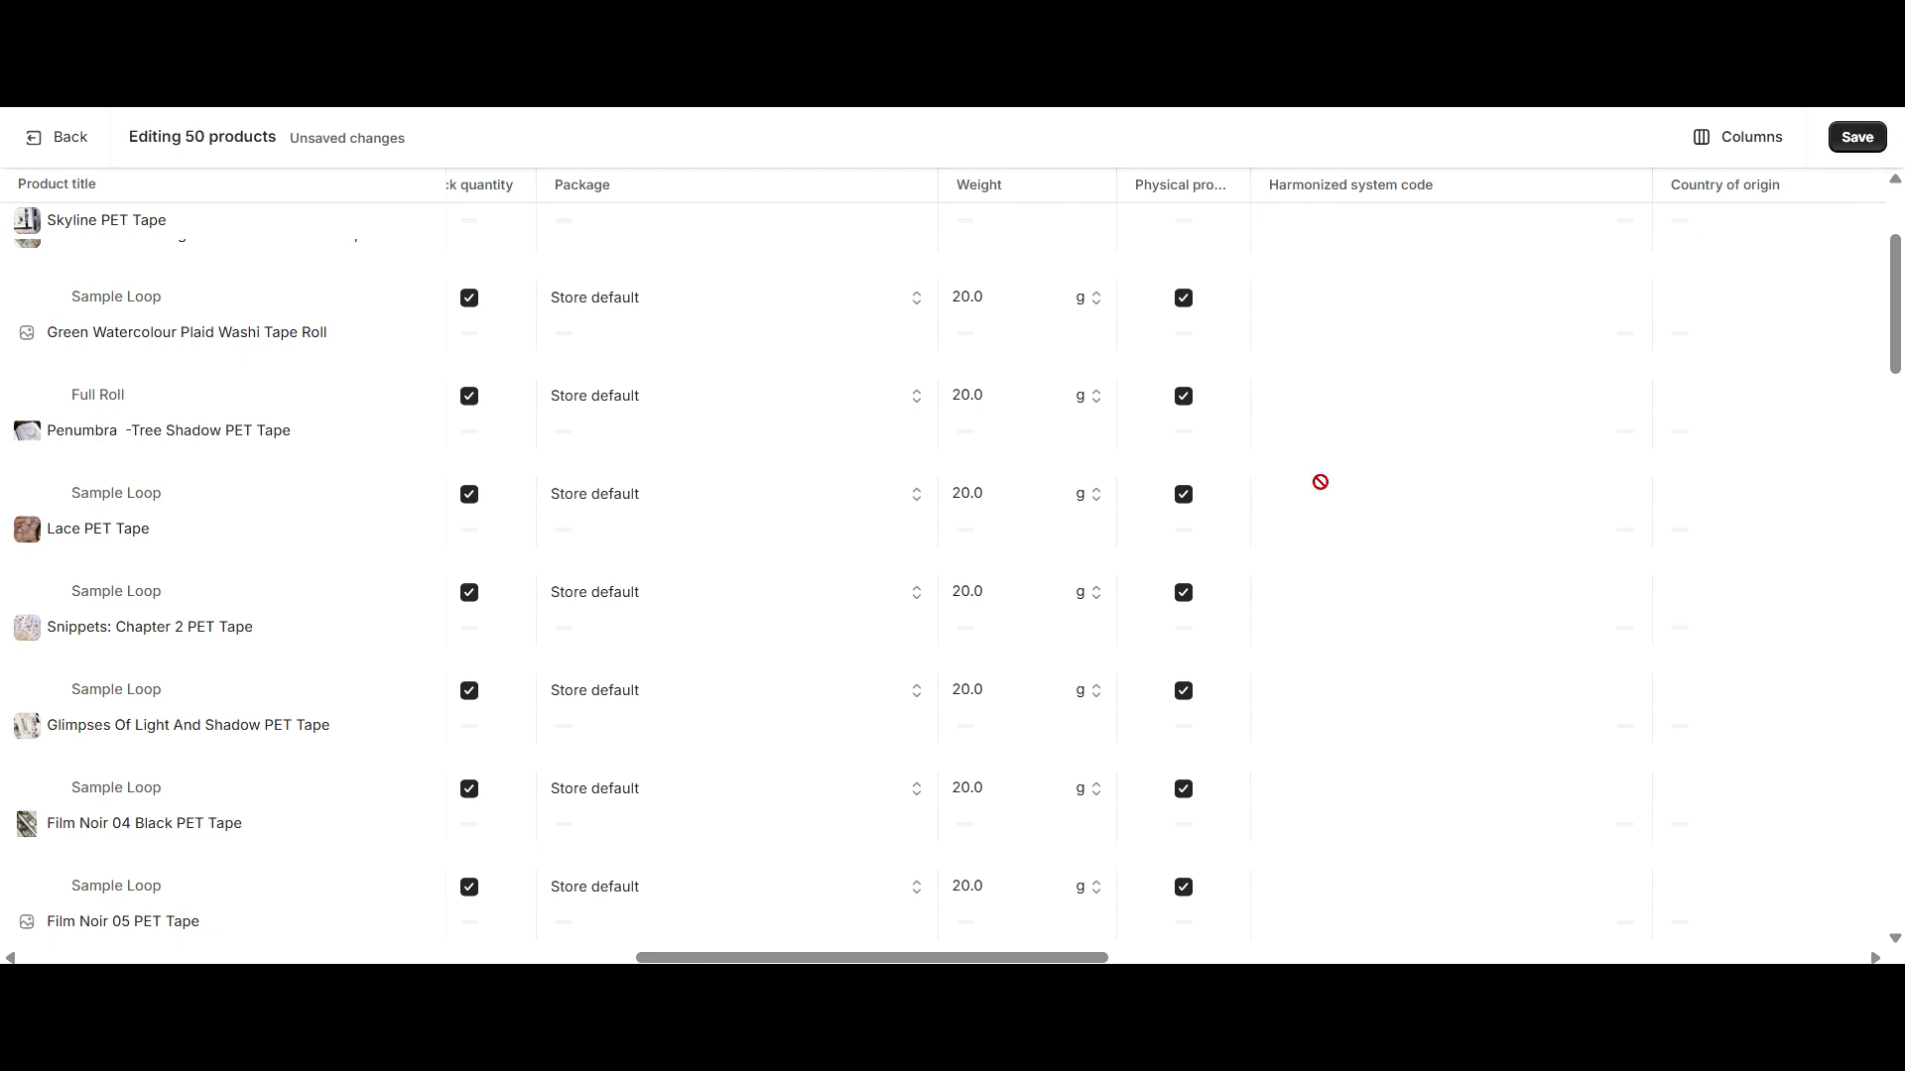
pyautogui.scroll(-1, 979, 615)
pyautogui.scroll(-2, 979, 615)
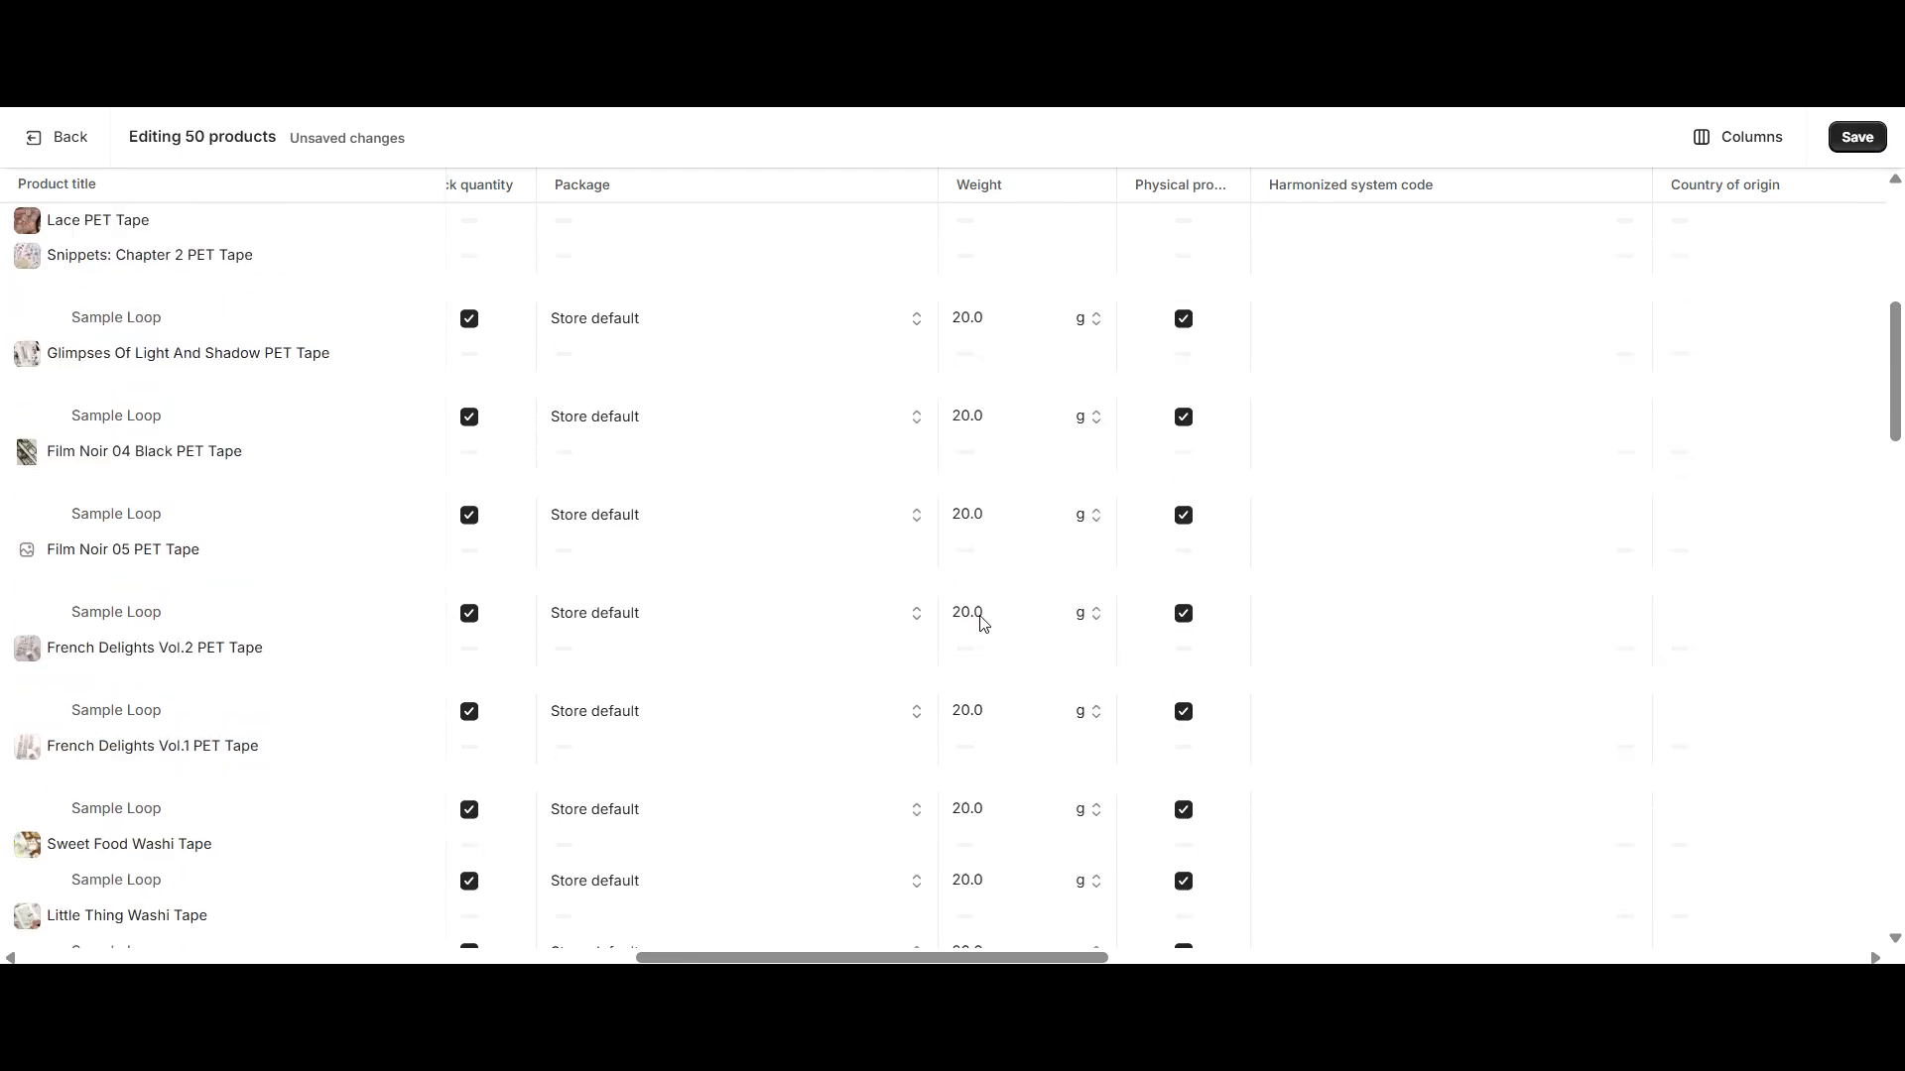
pyautogui.scroll(4, 980, 620)
pyautogui.scroll(1, 1012, 613)
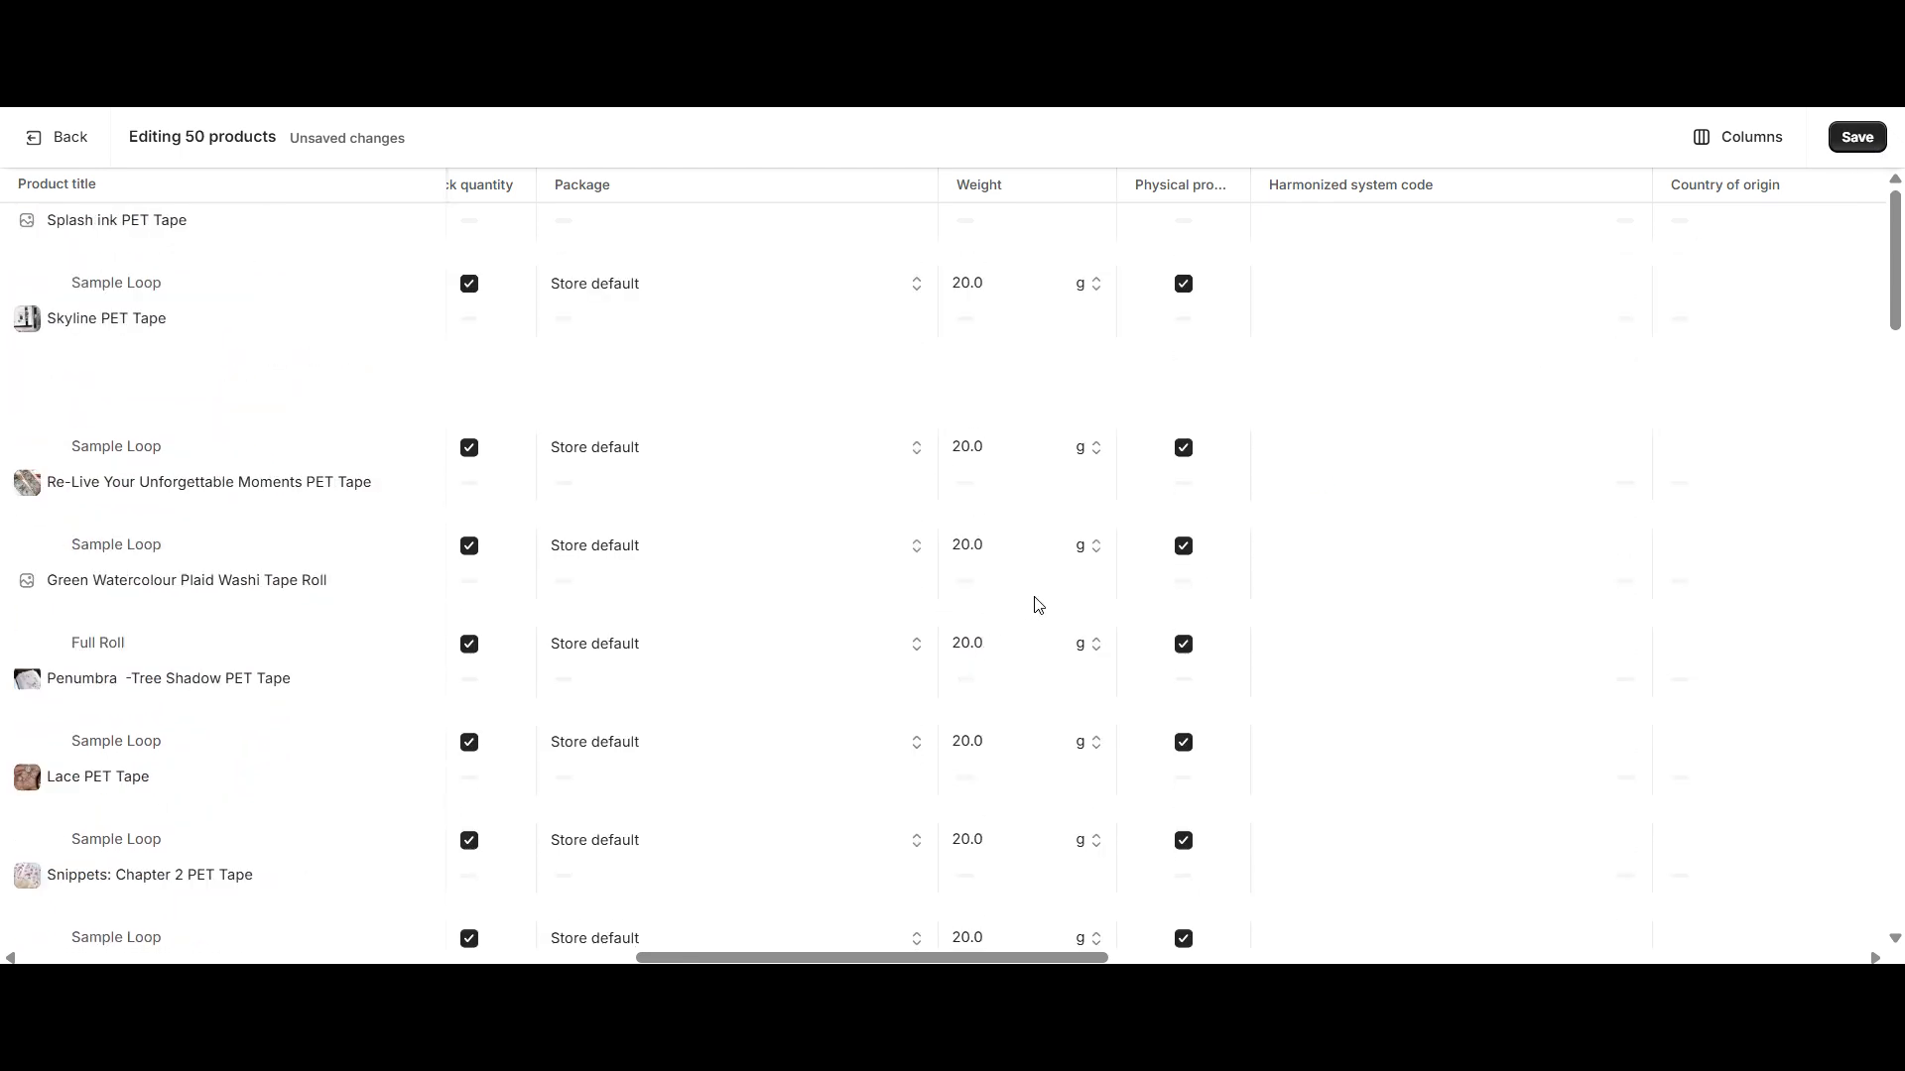
# Hide the Vendor column, show the Product type column, and close the column list.
pyautogui.click(1702, 139)
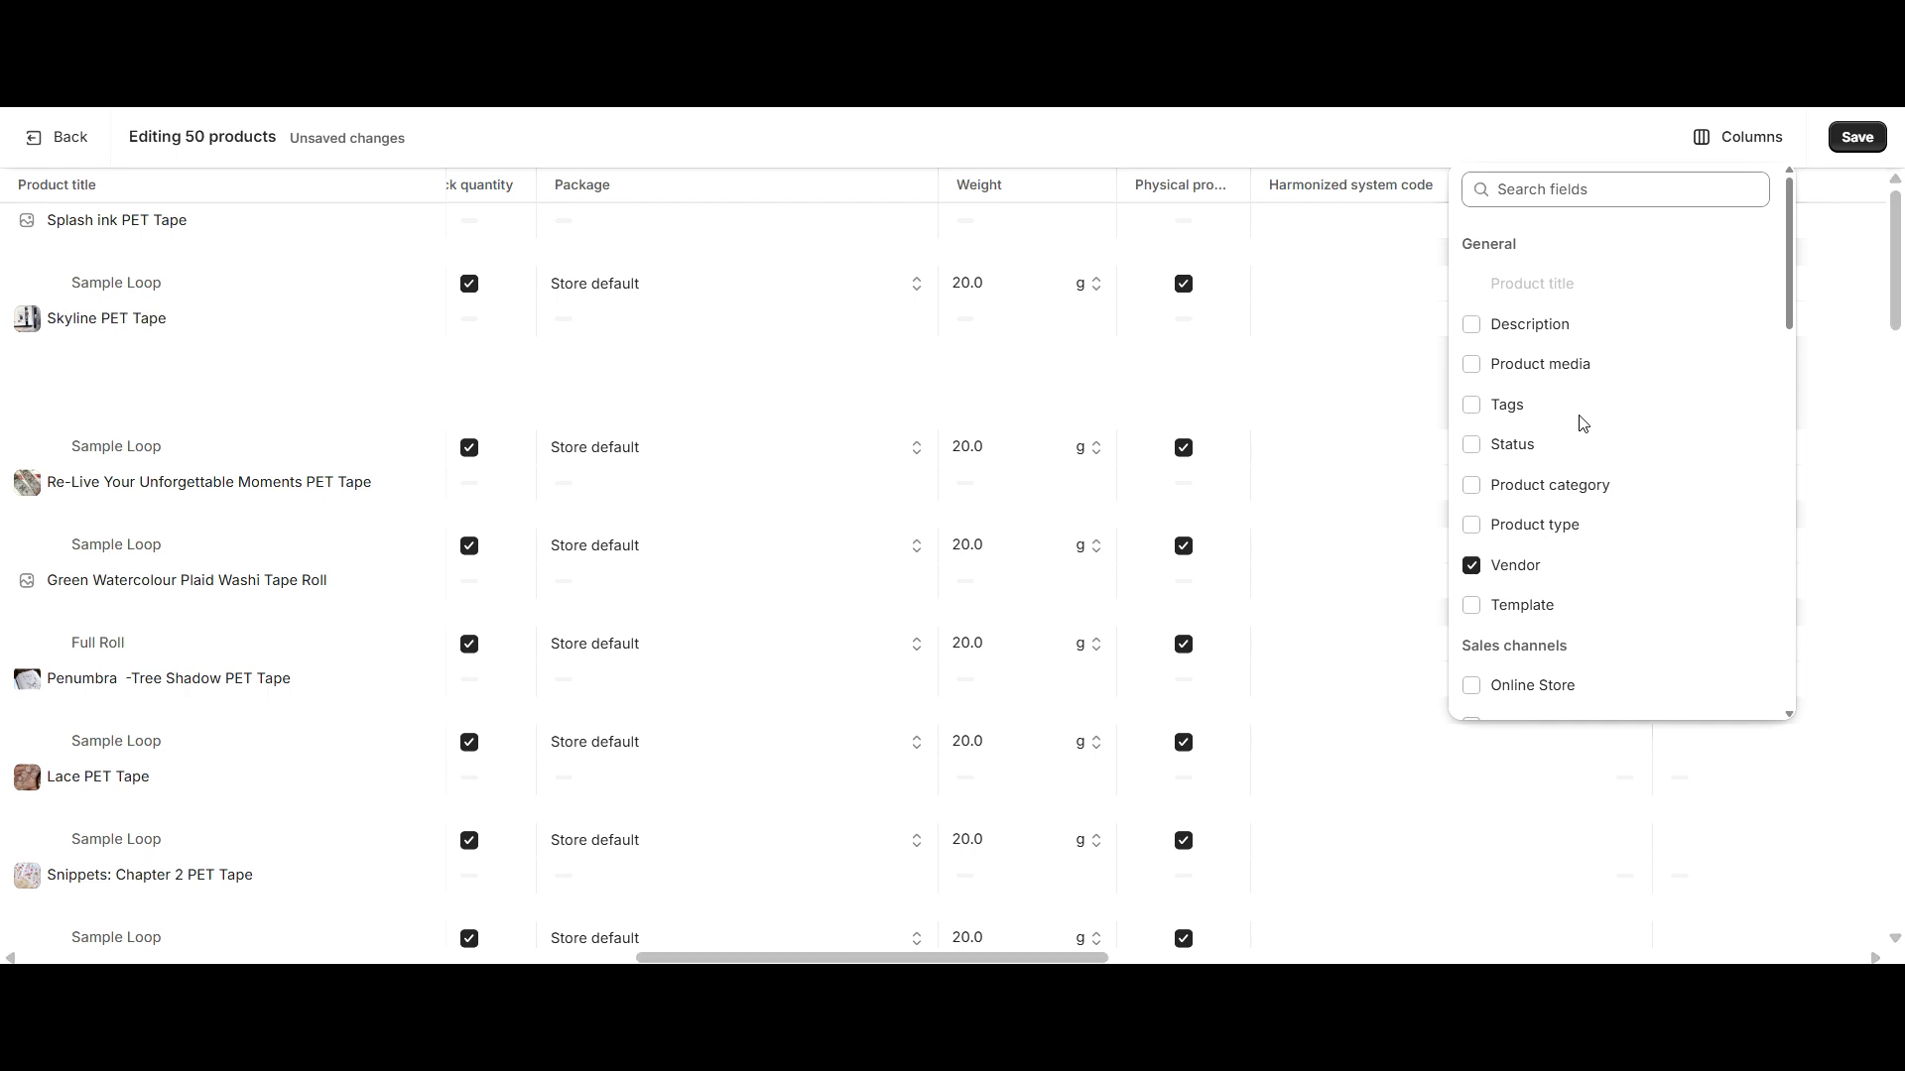
pyautogui.click(1472, 566)
pyautogui.click(1471, 525)
pyautogui.scroll(-2, 1479, 537)
pyautogui.scroll(-2, 1478, 537)
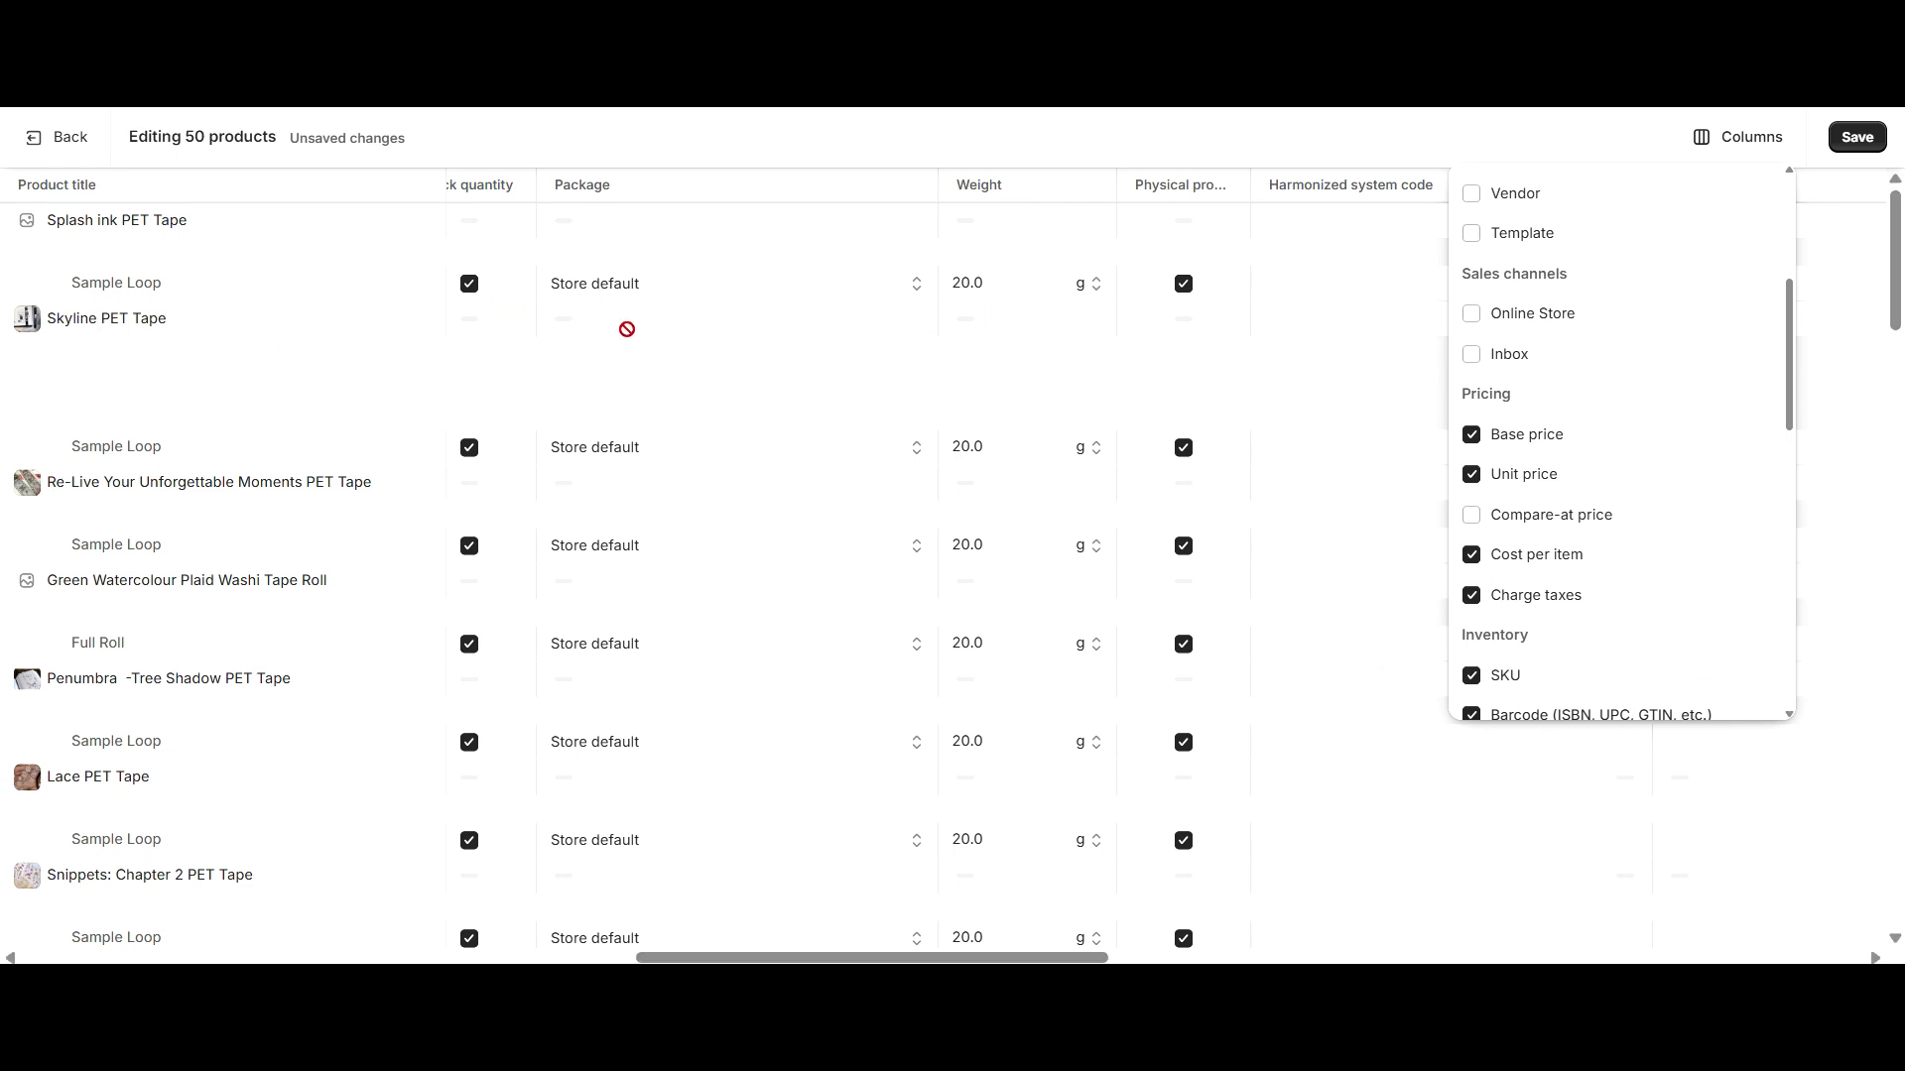
pyautogui.click(921, 398)
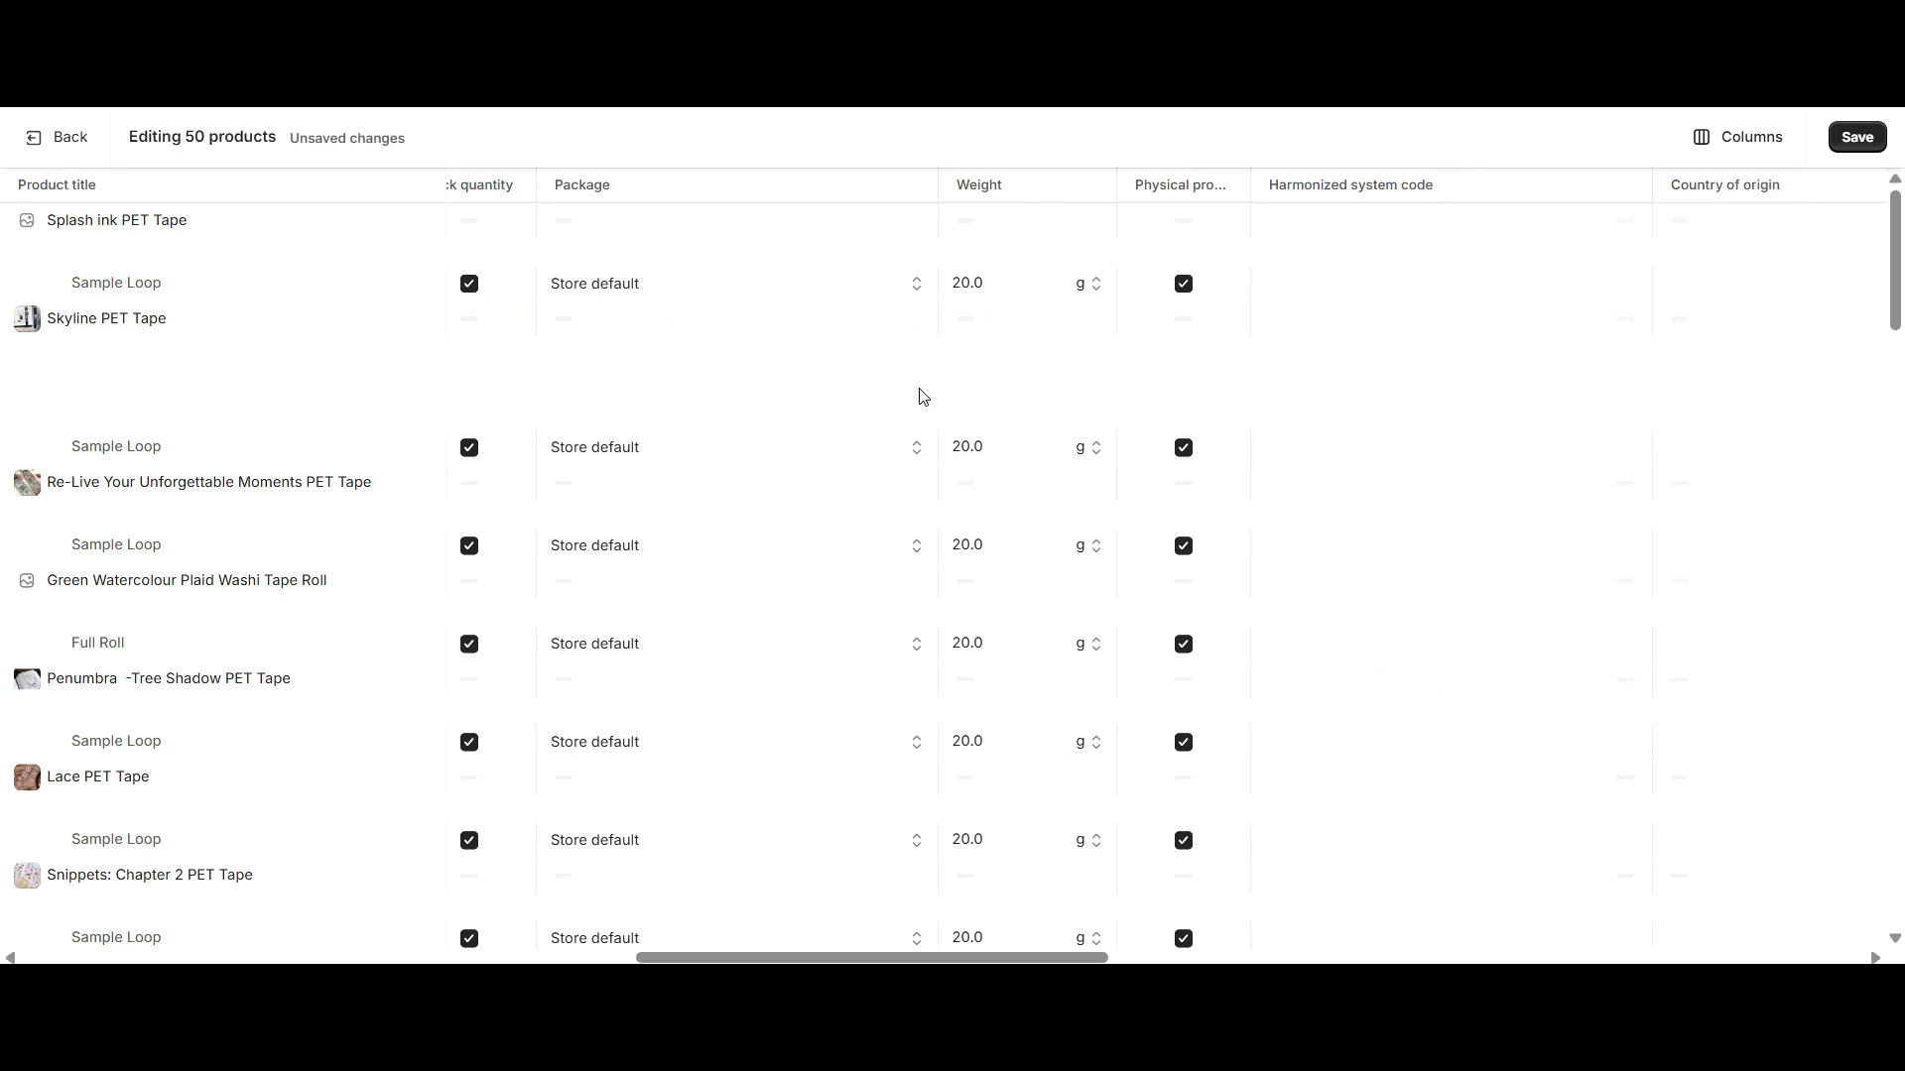